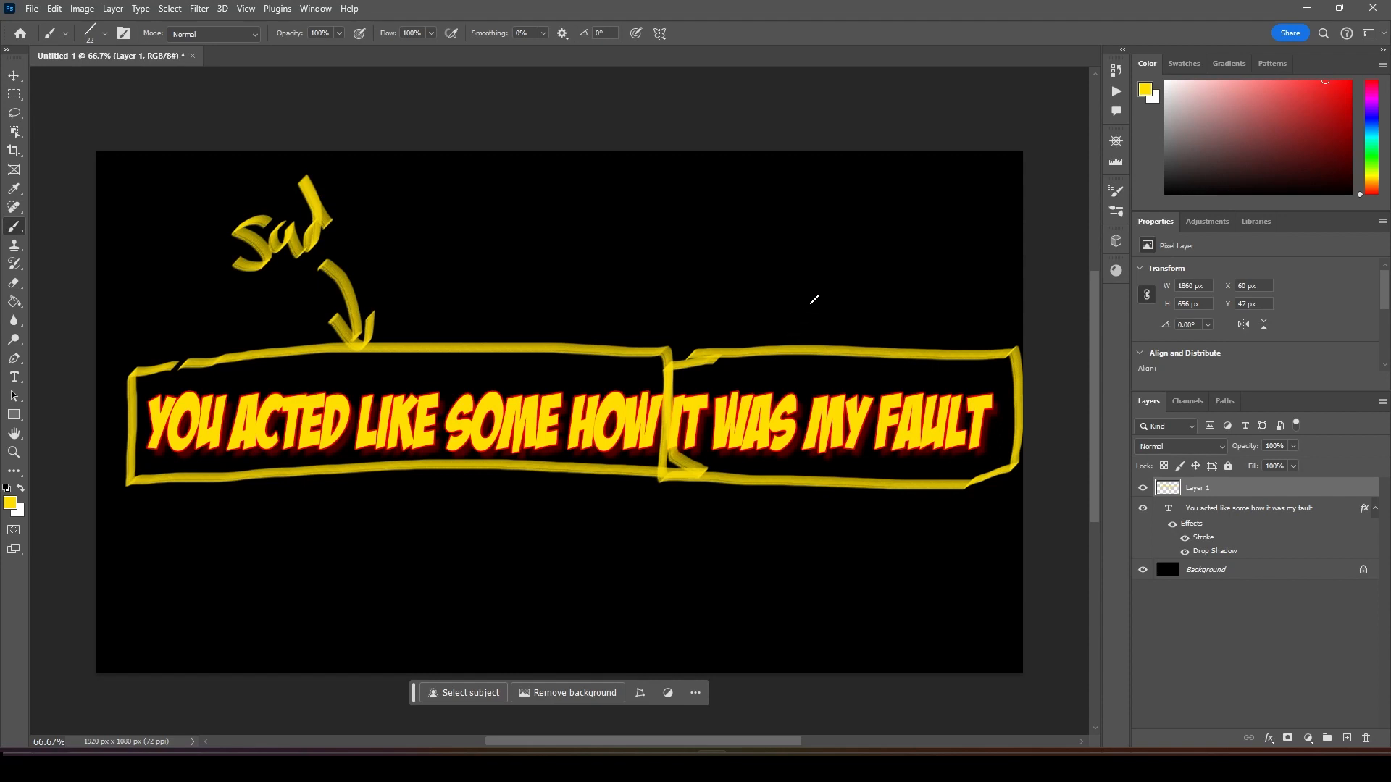
# Step: Handwrite "Angry" in yellow with an arrow pointing down to the boxed phrase "IT WAS MY FAULT"
pyautogui.moveTo(826, 279)
pyautogui.mouseDown()
pyautogui.moveTo(797, 323)
pyautogui.moveTo(828, 316)
pyautogui.mouseUp()
pyautogui.moveTo(851, 199)
pyautogui.mouseDown()
pyautogui.moveTo(833, 239)
pyautogui.moveTo(862, 257)
pyautogui.moveTo(902, 214)
pyautogui.moveTo(876, 279)
pyautogui.mouseUp()
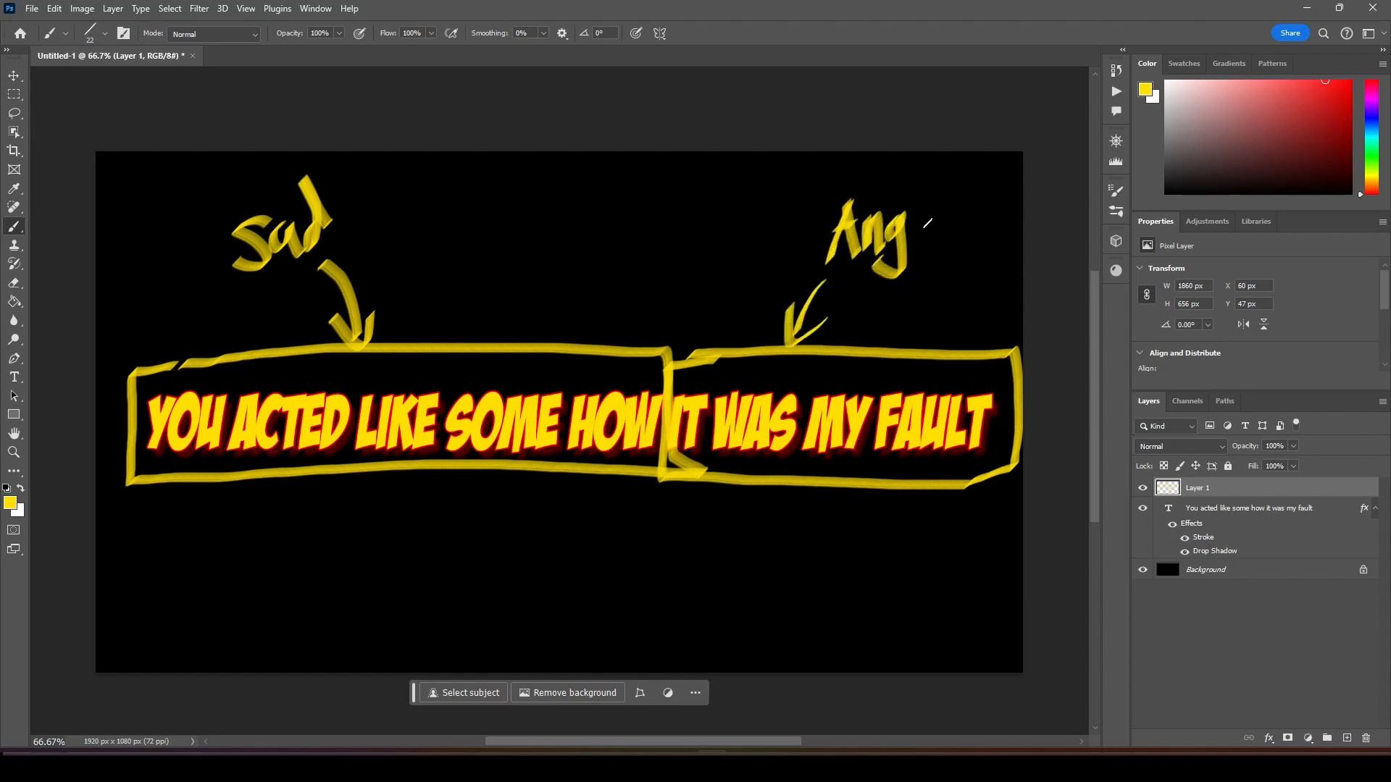
pyautogui.moveTo(920, 210)
pyautogui.mouseDown()
pyautogui.moveTo(938, 207)
pyautogui.moveTo(931, 284)
pyautogui.mouseUp()
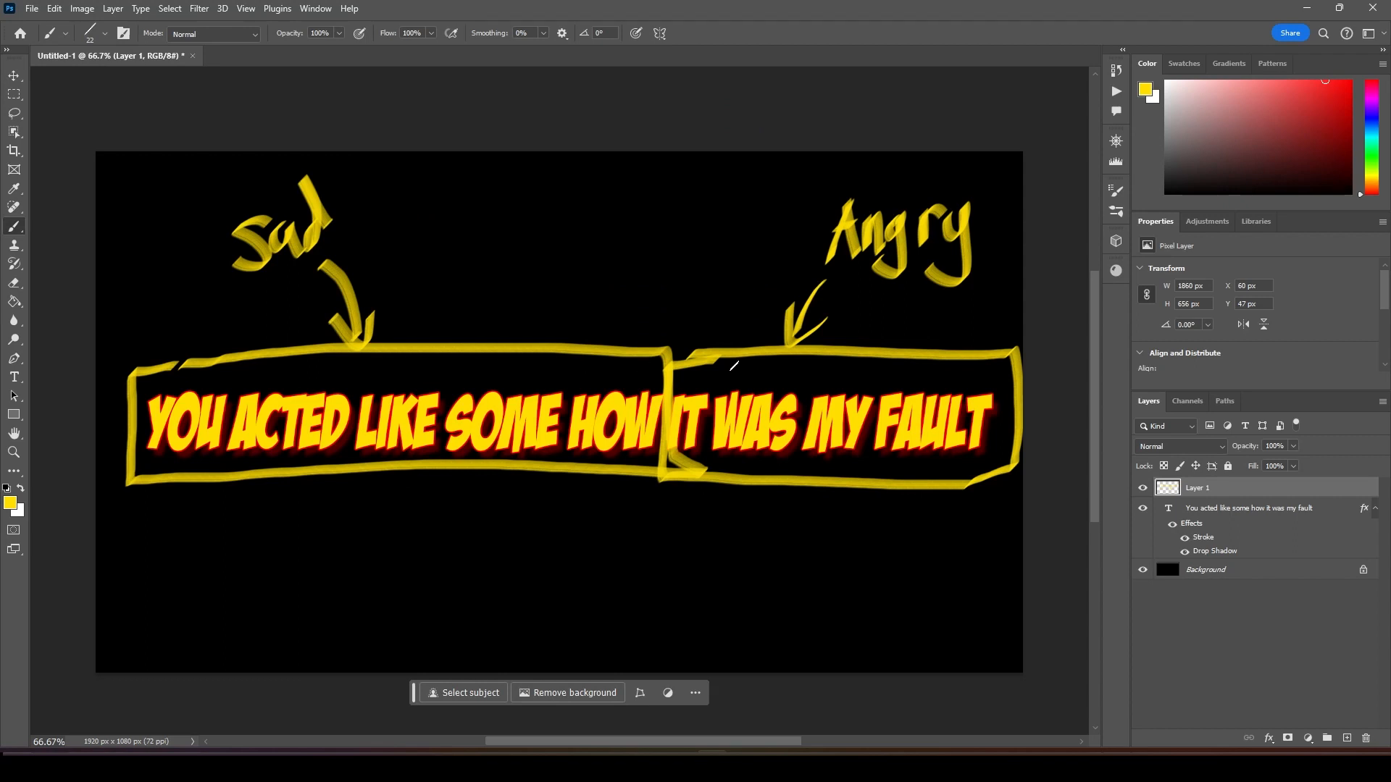
# Step: On a new layer, draw red boxes with arrows around the words "ACTED" and "MY" in the dialogue line
pyautogui.hotkey('ctrl', 'shift', 'alt', 'n')
pyautogui.moveTo(278, 360)
pyautogui.mouseDown()
pyautogui.moveTo(232, 365)
pyautogui.moveTo(211, 481)
pyautogui.moveTo(360, 350)
pyautogui.moveTo(266, 366)
pyautogui.moveTo(276, 379)
pyautogui.mouseUp()
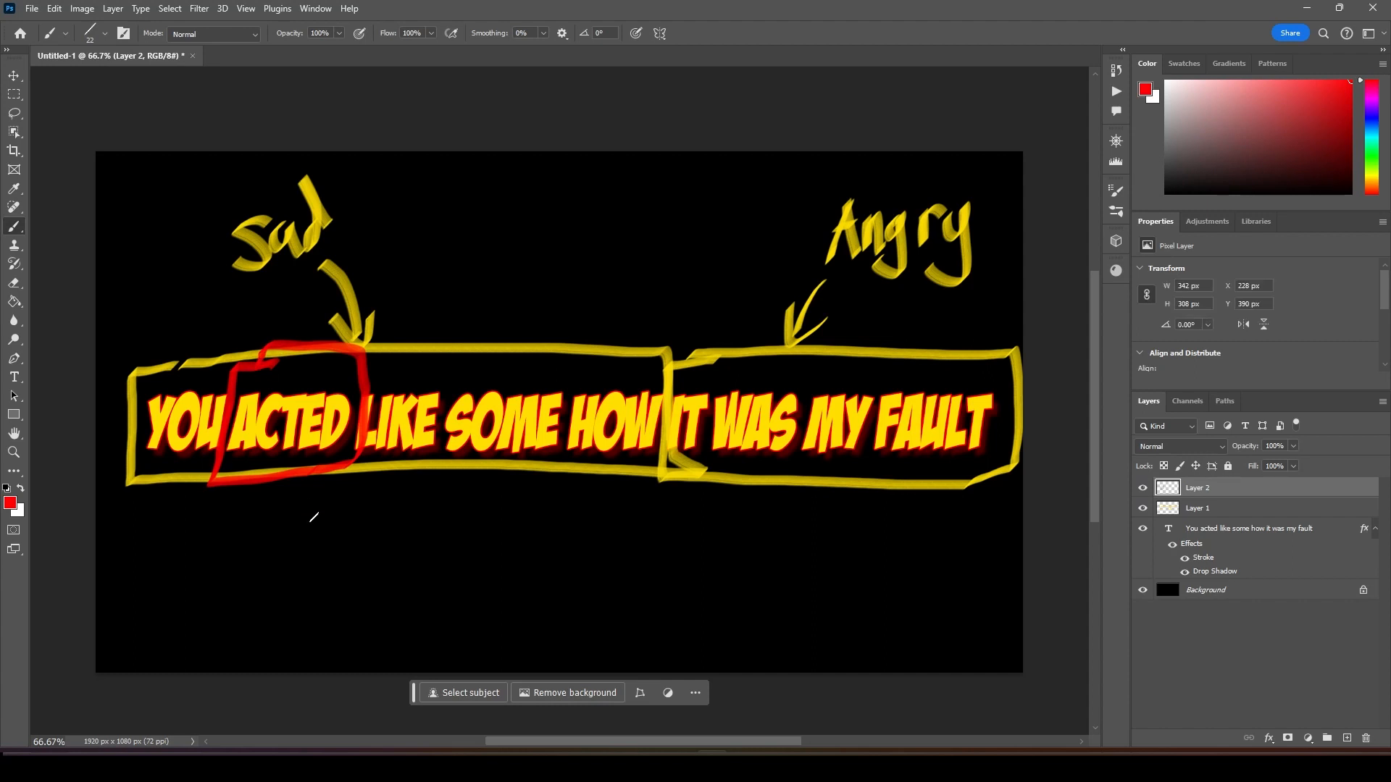
pyautogui.moveTo(282, 556); pyautogui.dragTo(308, 478)
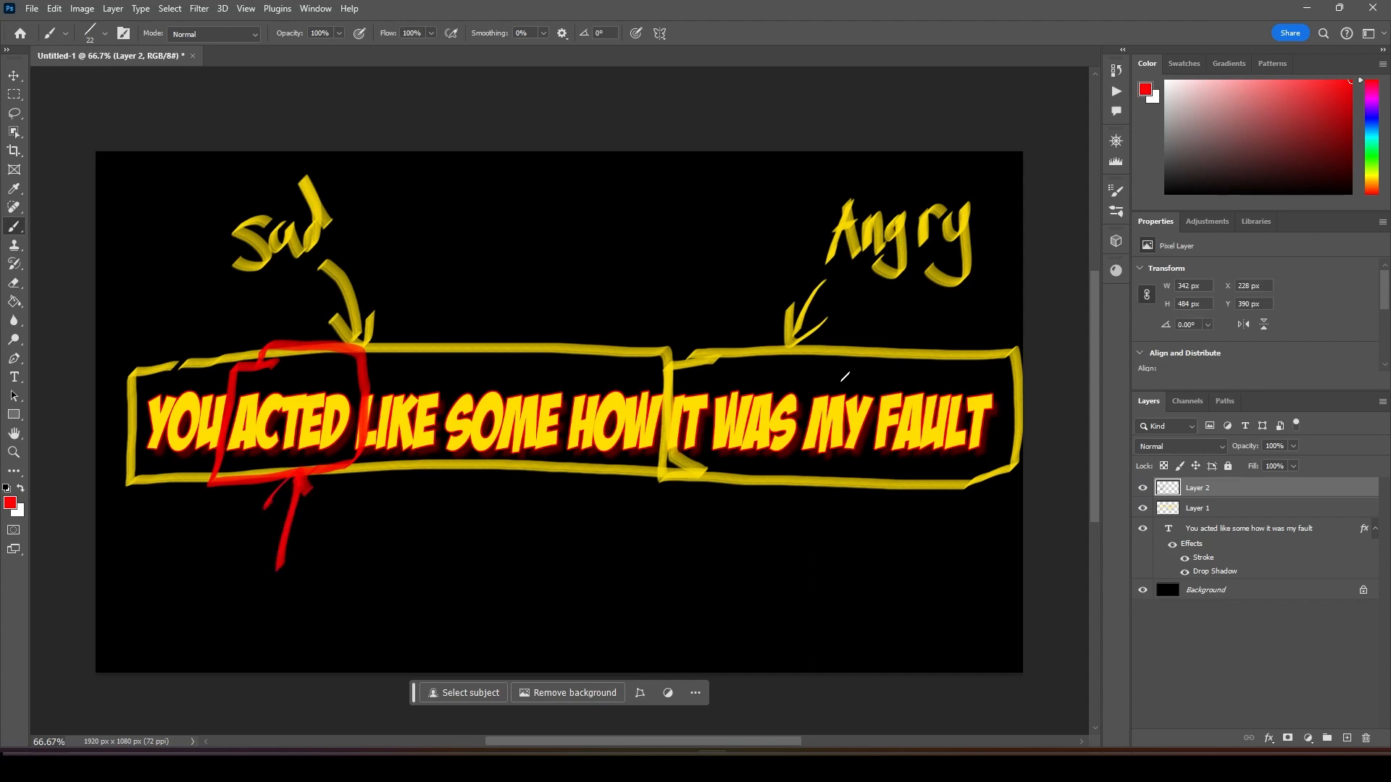
pyautogui.moveTo(845, 376)
pyautogui.mouseDown()
pyautogui.moveTo(800, 368)
pyautogui.moveTo(880, 358)
pyautogui.mouseUp()
pyautogui.moveTo(803, 571)
pyautogui.mouseDown()
pyautogui.moveTo(826, 501)
pyautogui.moveTo(846, 522)
pyautogui.mouseUp()
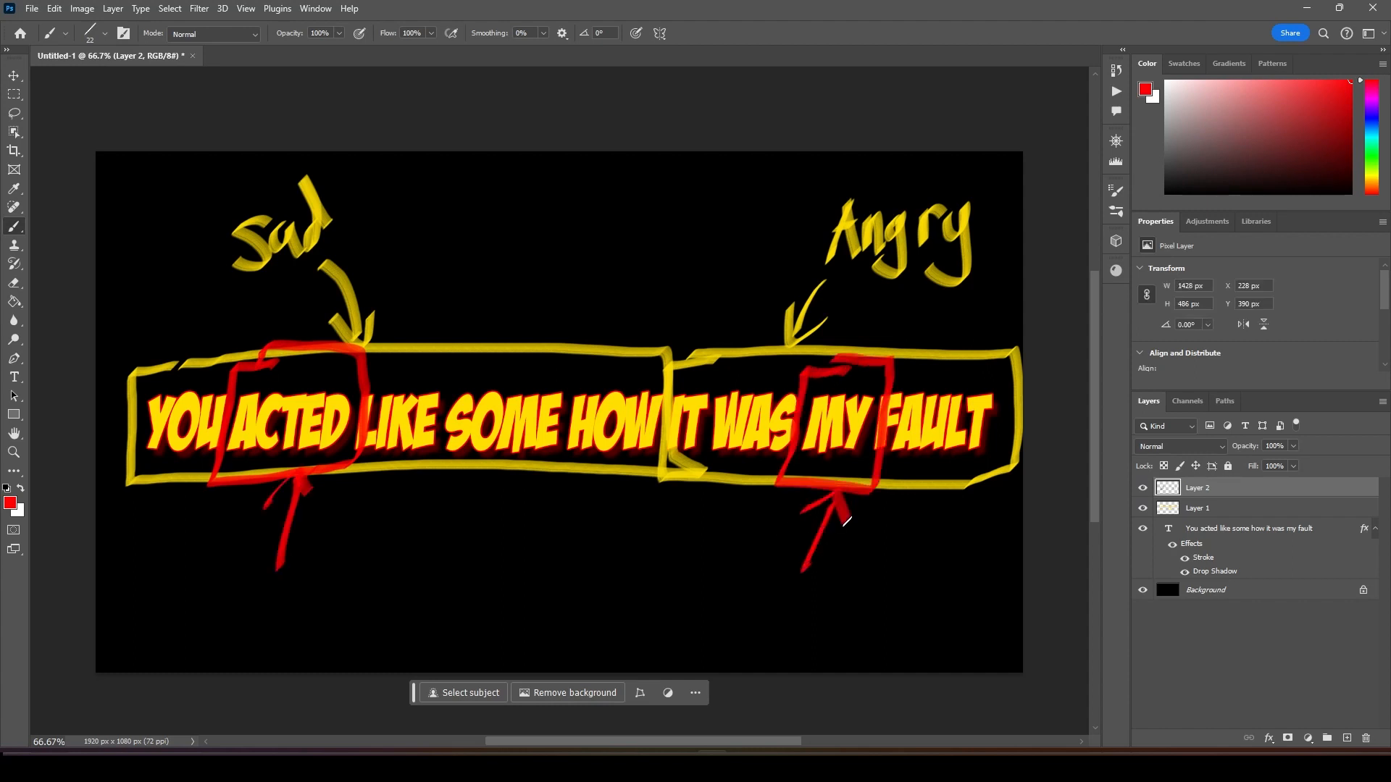
# Step: Play the VO clip, and switch to SyncSketch in the browser to play ref_video.mp4 from frame 1
pyautogui.click(934, 767)
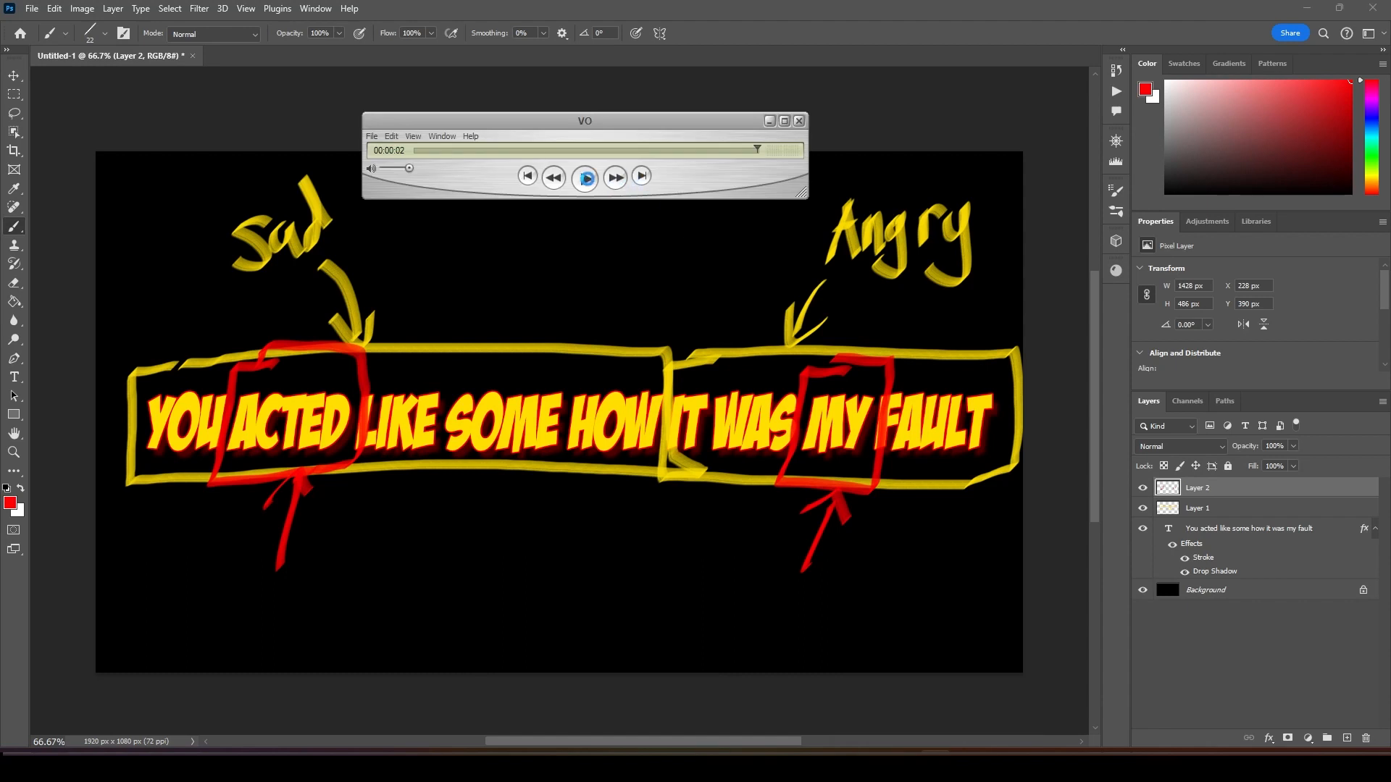
pyautogui.click(585, 179)
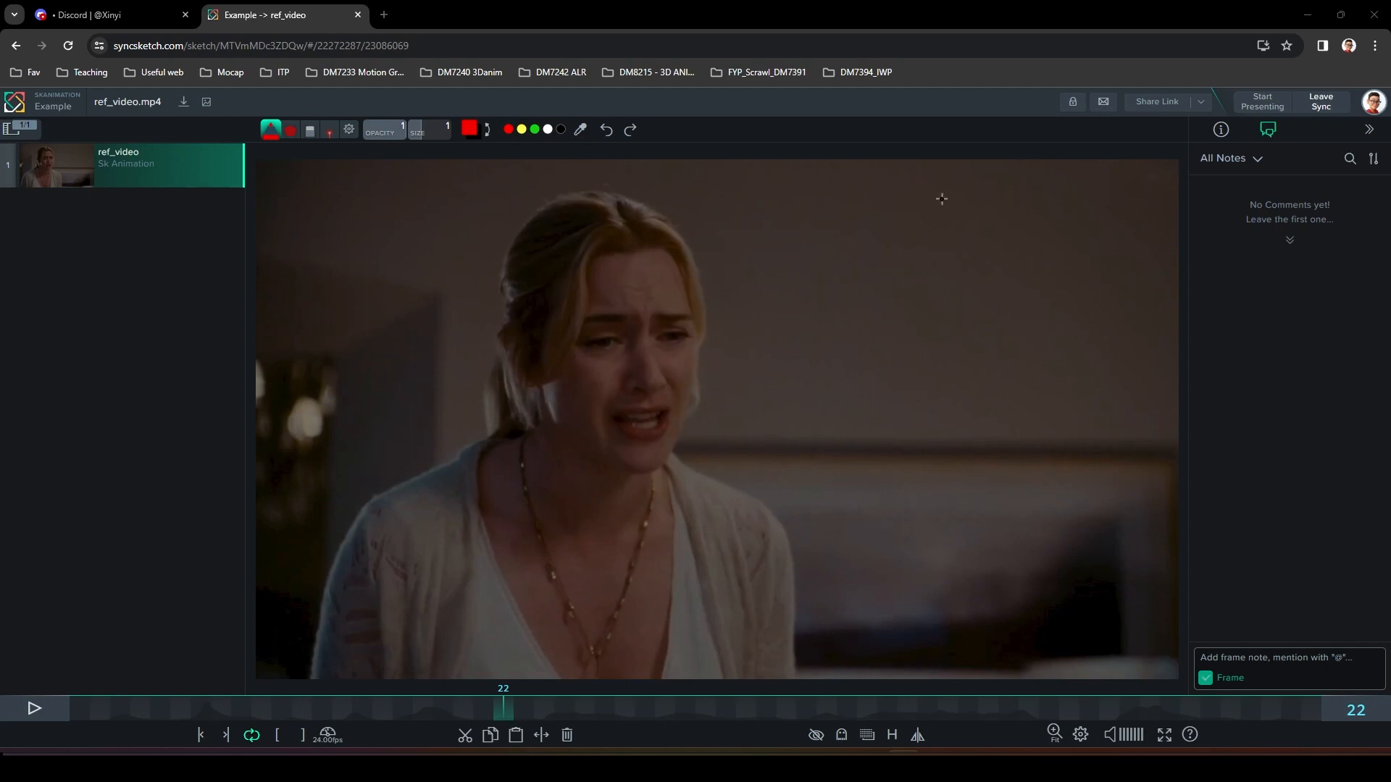
pyautogui.moveTo(514, 713); pyautogui.dragTo(29, 707)
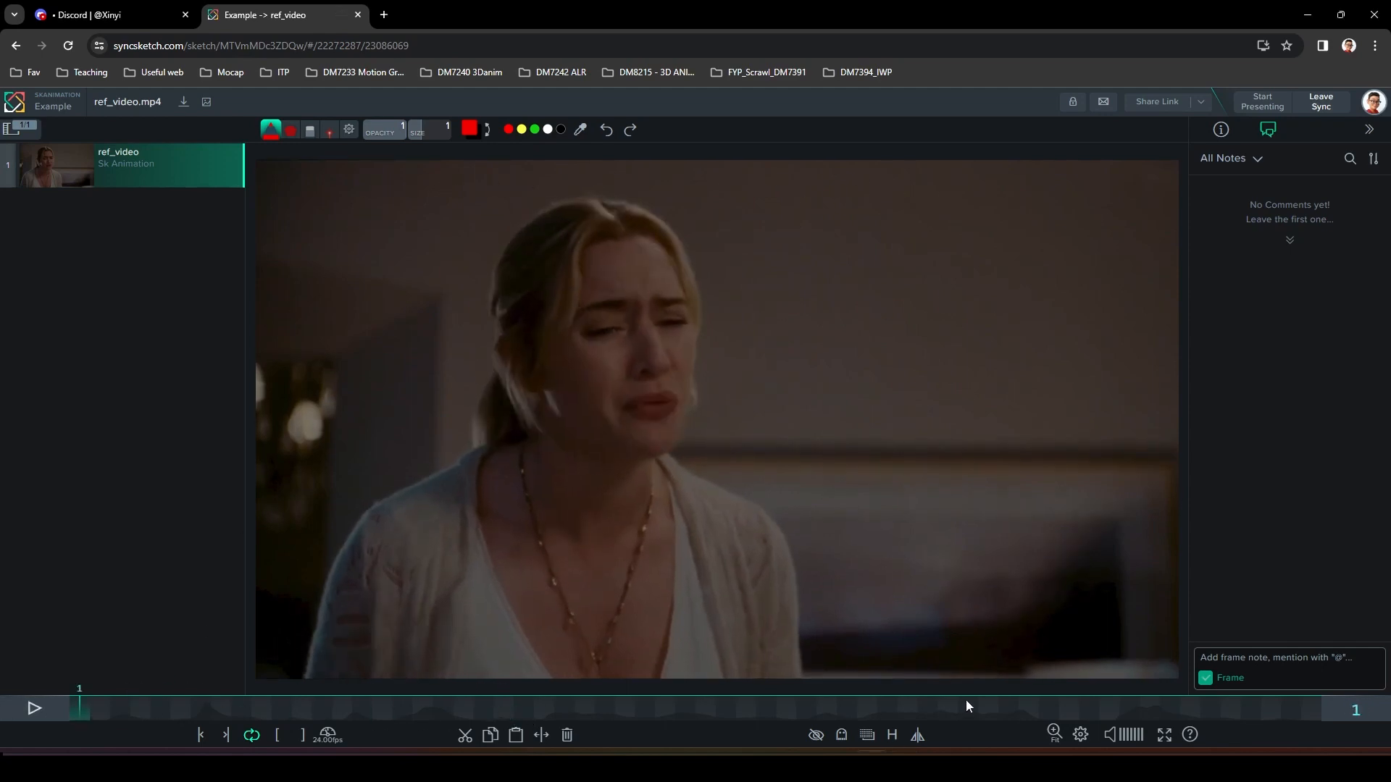
pyautogui.press('space')
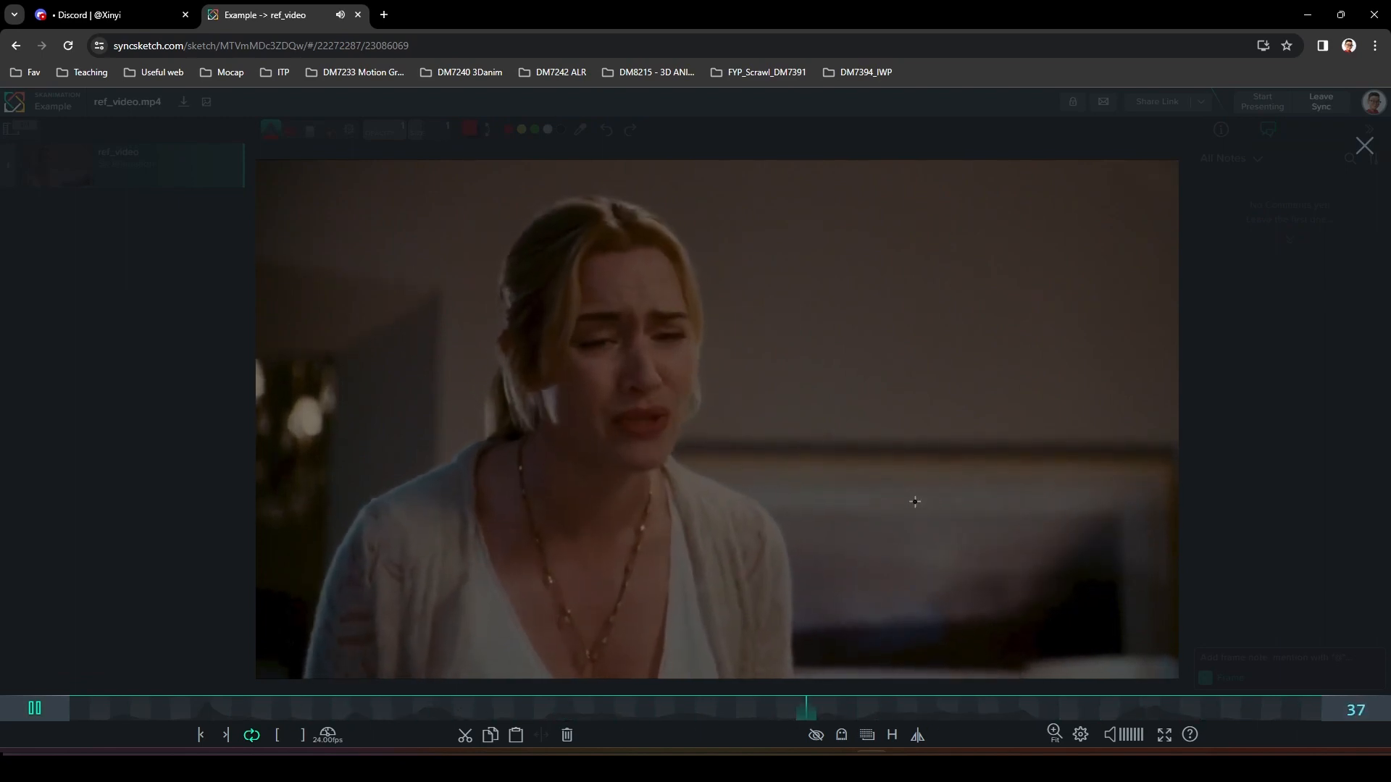
pyautogui.press('space')
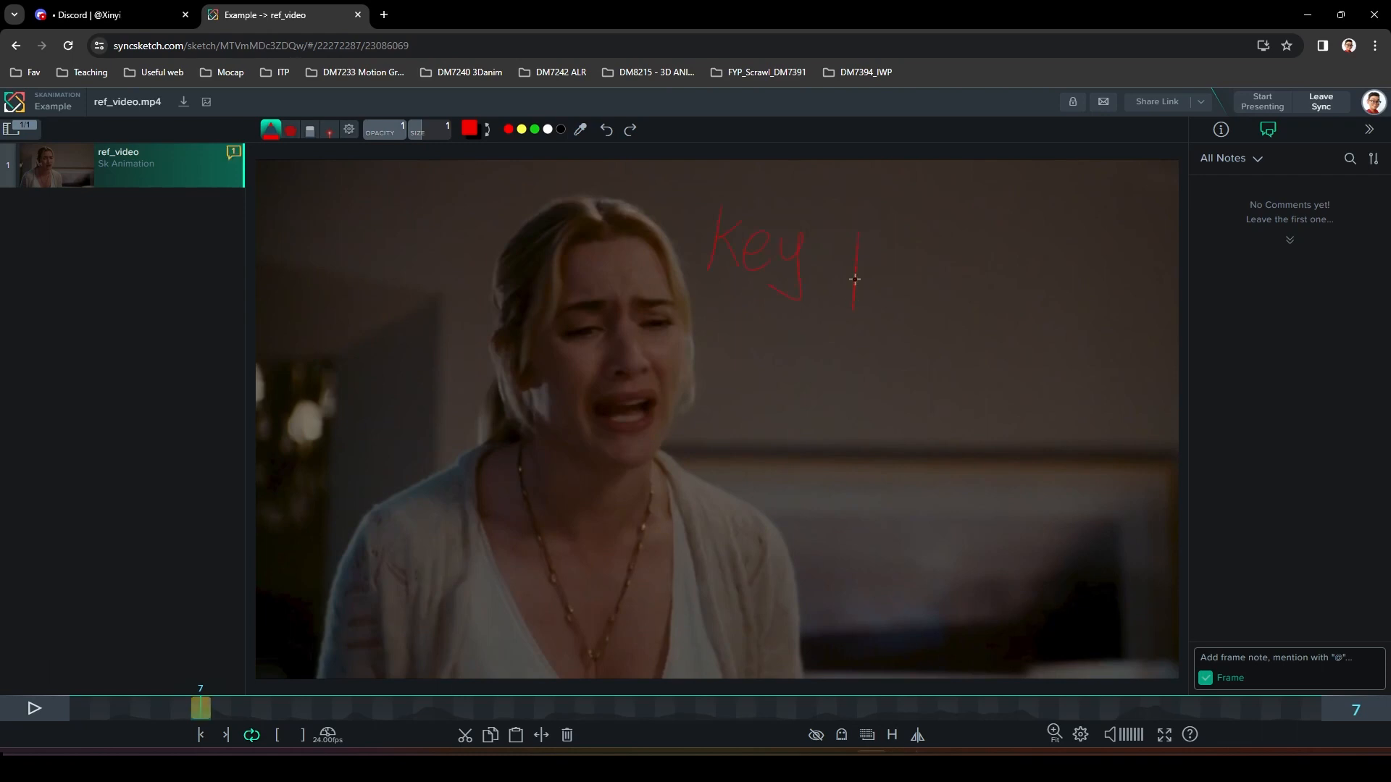
# Step: Replace the drawing on frame 7 of the reference video with a handwritten red "Body Key pose" note
pyautogui.moveTo(1013, 207)
pyautogui.mouseDown()
pyautogui.moveTo(1017, 279)
pyautogui.moveTo(1032, 288)
pyautogui.mouseUp()
pyautogui.click(568, 735)
pyautogui.moveTo(752, 212)
pyautogui.mouseDown()
pyautogui.moveTo(735, 254)
pyautogui.moveTo(816, 233)
pyautogui.moveTo(844, 274)
pyautogui.mouseUp()
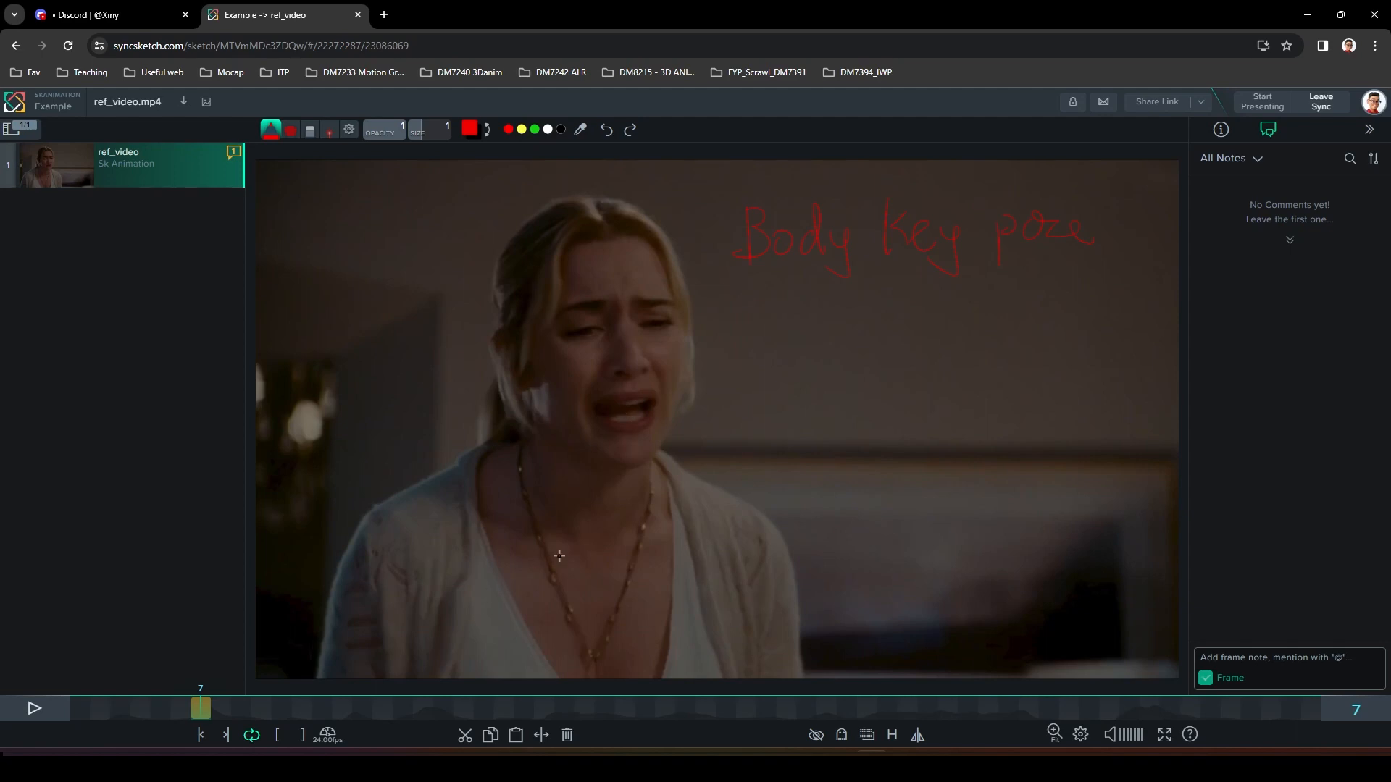
# Step: Replay the reference video, return to frame 7 and compare it with the marked-up dialogue in Photoshop
pyautogui.press('space')
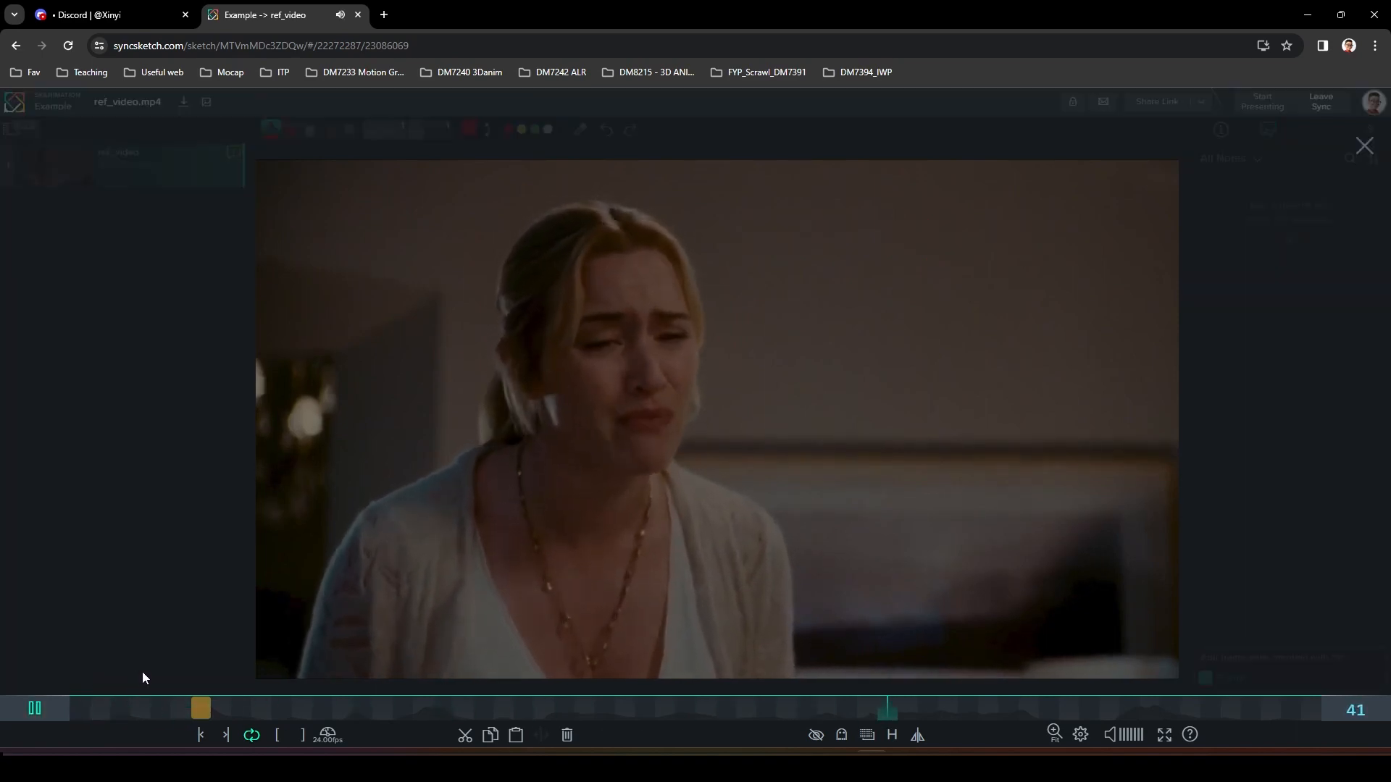
pyautogui.click(200, 708)
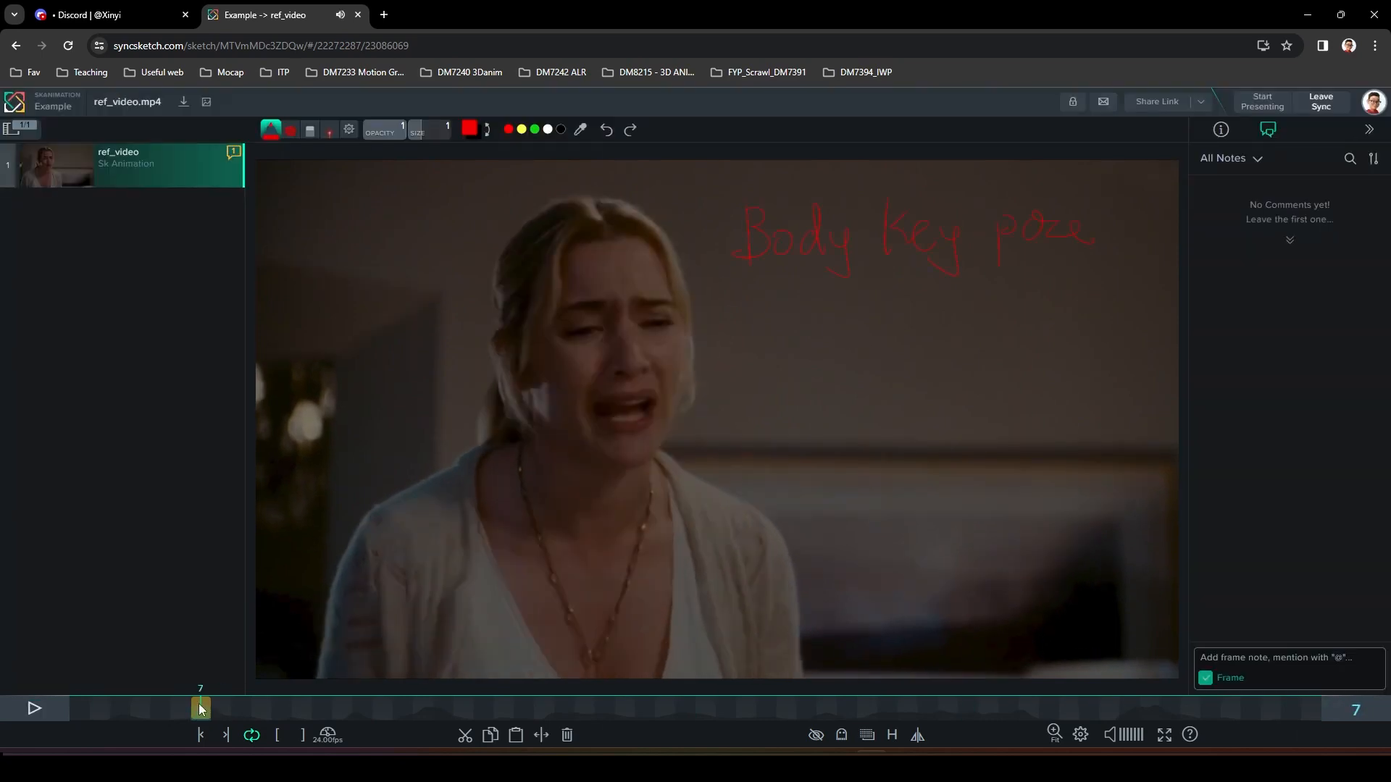
pyautogui.click(711, 767)
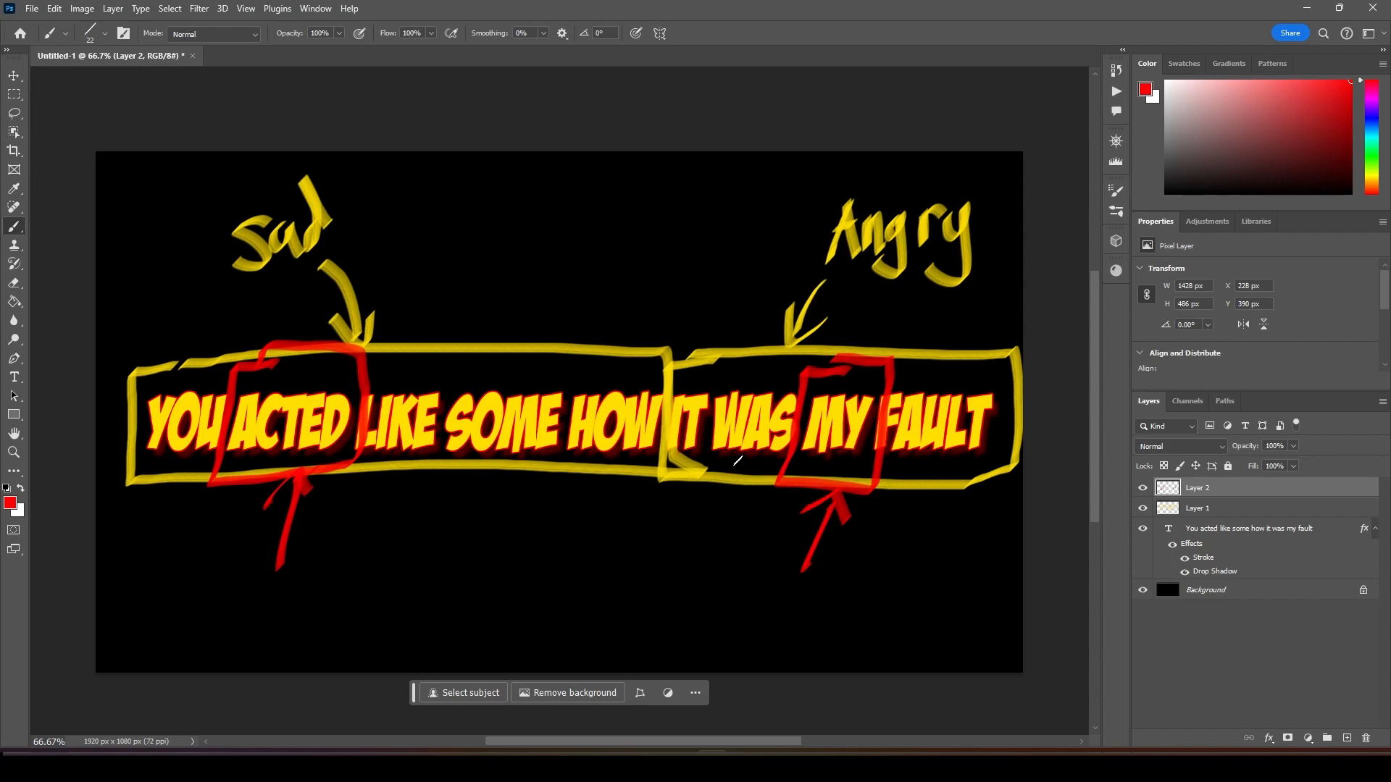
pyautogui.hotkey('alt', 'Tab')
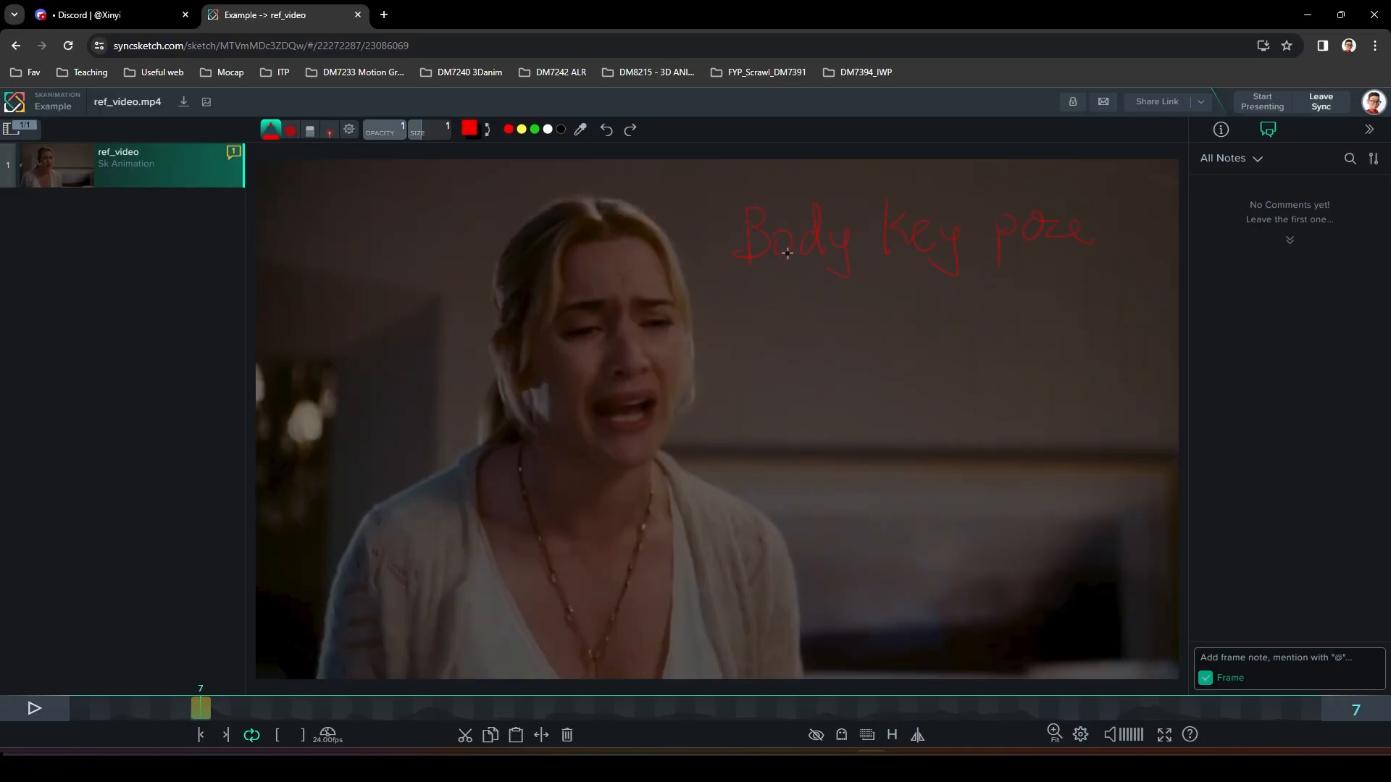
# Step: Clear the handwritten note on frame 7 and draw a new red one beside the actress
pyautogui.click(567, 735)
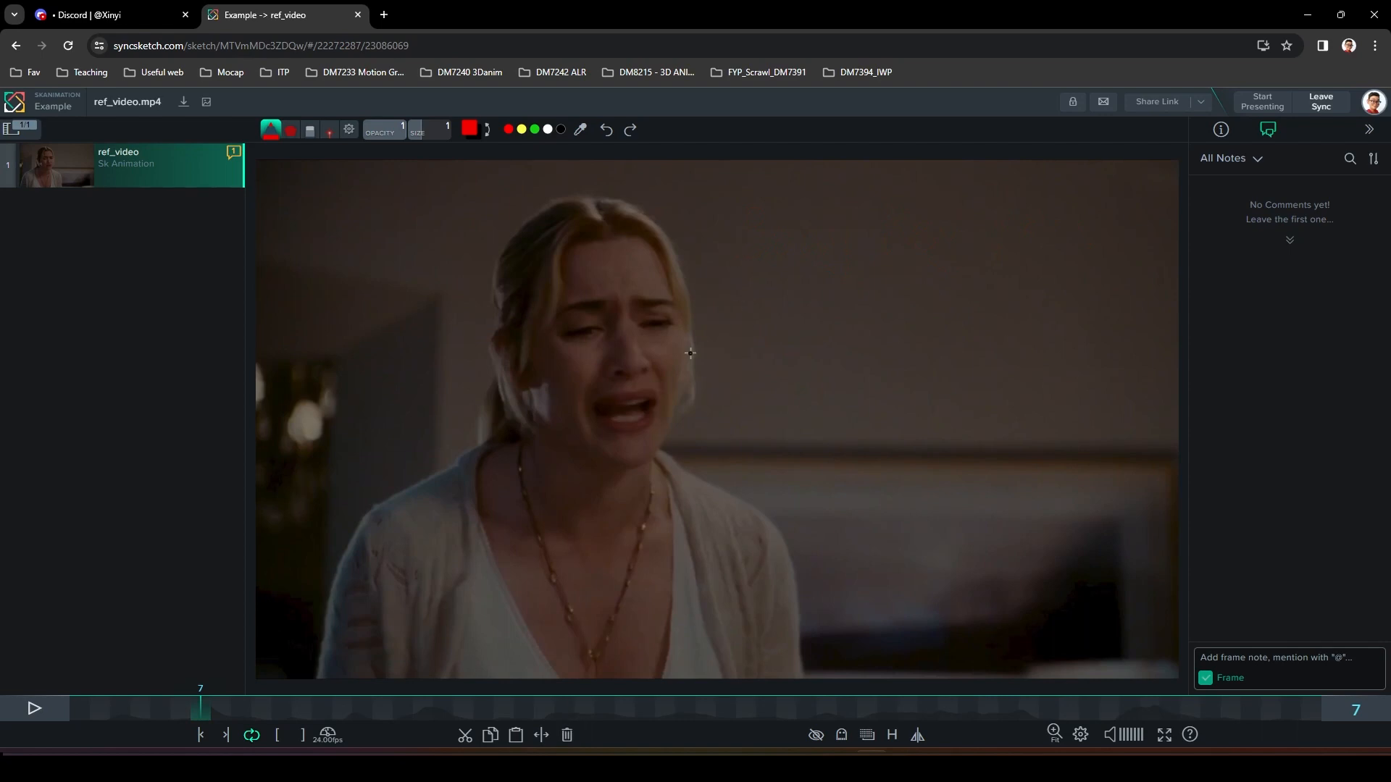
pyautogui.moveTo(203, 711)
pyautogui.mouseDown()
pyautogui.moveTo(133, 711)
pyautogui.moveTo(202, 709)
pyautogui.mouseUp()
pyautogui.moveTo(779, 222); pyautogui.dragTo(779, 276)
pyautogui.moveTo(809, 226); pyautogui.dragTo(789, 239)
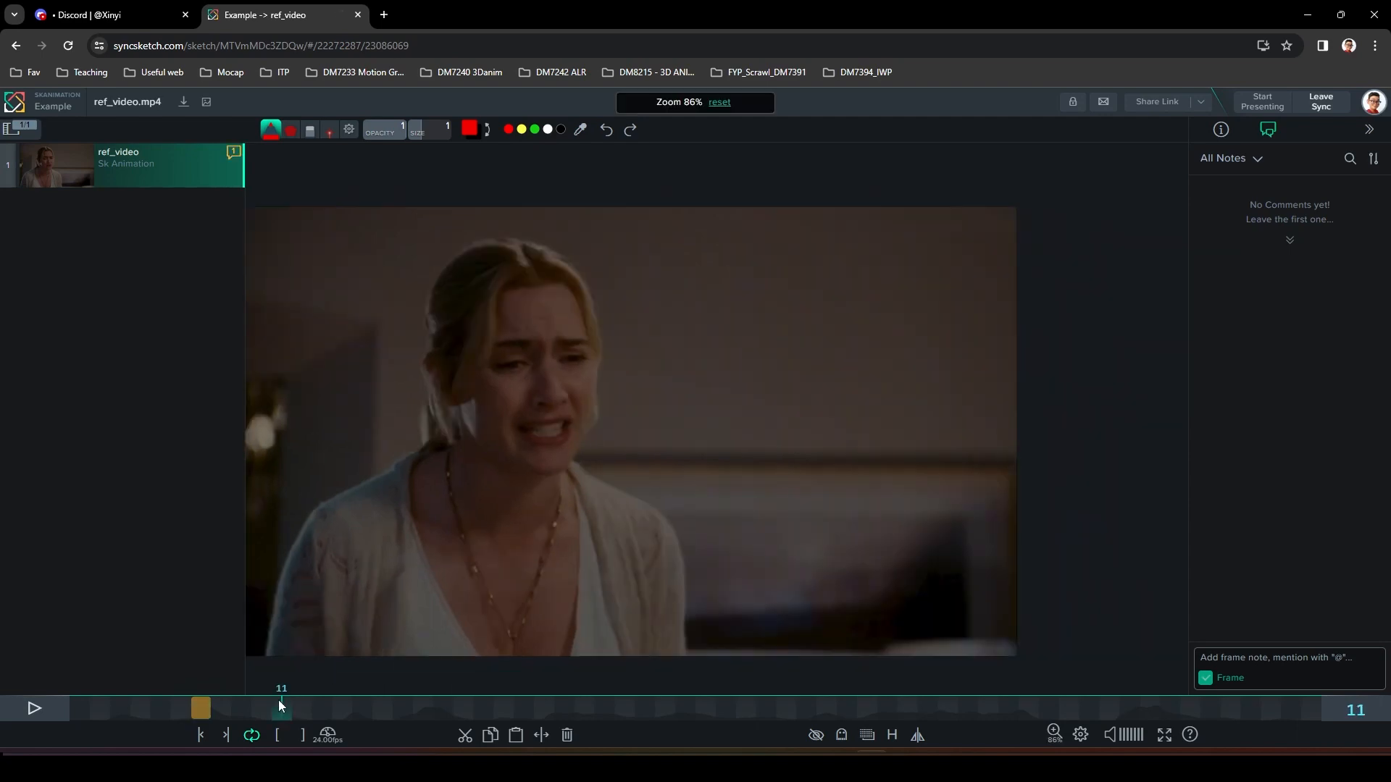
# Step: Go to frame 44 of the reference video and handwrite a red note beside the actress
pyautogui.moveTo(278, 700)
pyautogui.mouseDown()
pyautogui.moveTo(389, 715)
pyautogui.moveTo(779, 688)
pyautogui.moveTo(950, 705)
pyautogui.mouseUp()
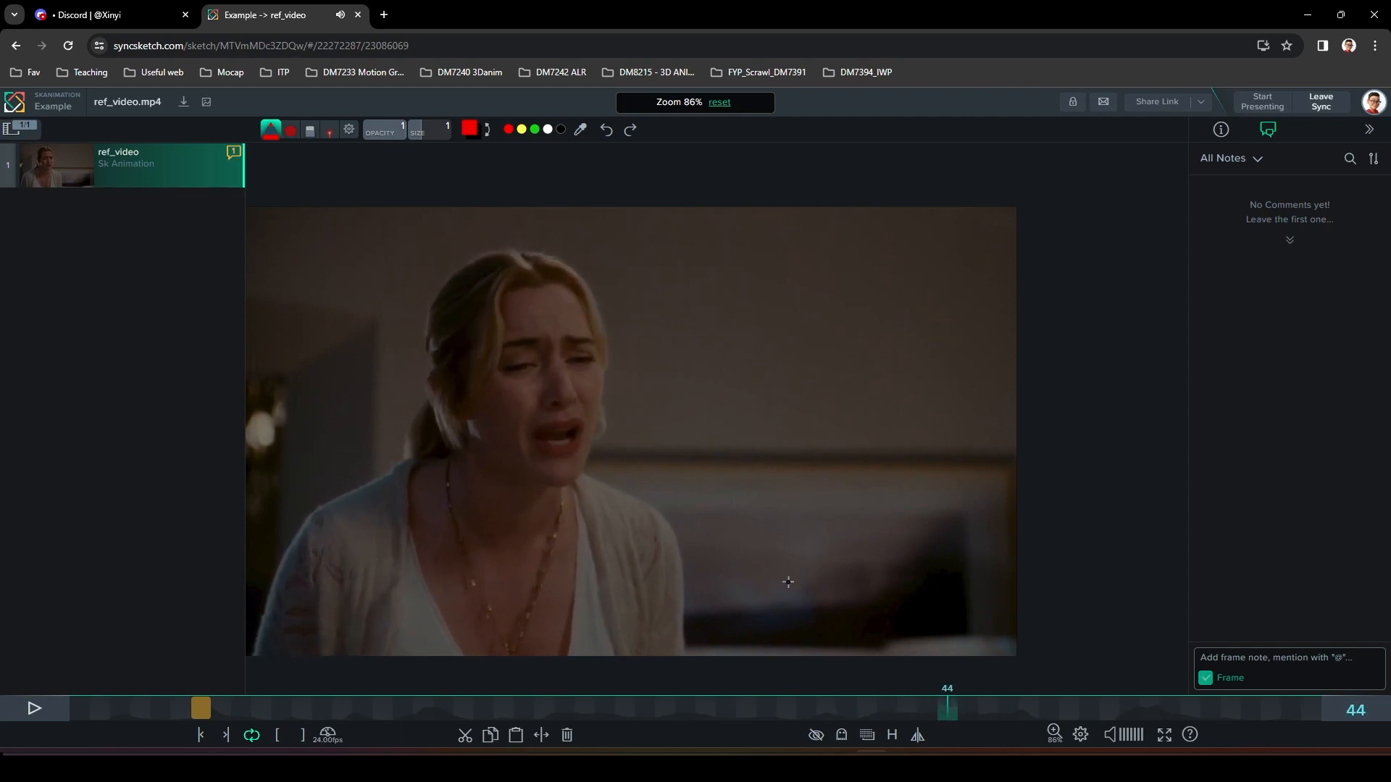
pyautogui.moveTo(681, 284); pyautogui.dragTo(707, 315)
pyautogui.moveTo(694, 288)
pyautogui.mouseDown()
pyautogui.moveTo(690, 331)
pyautogui.moveTo(746, 313)
pyautogui.moveTo(730, 337)
pyautogui.mouseUp()
pyautogui.moveTo(753, 313); pyautogui.dragTo(819, 344)
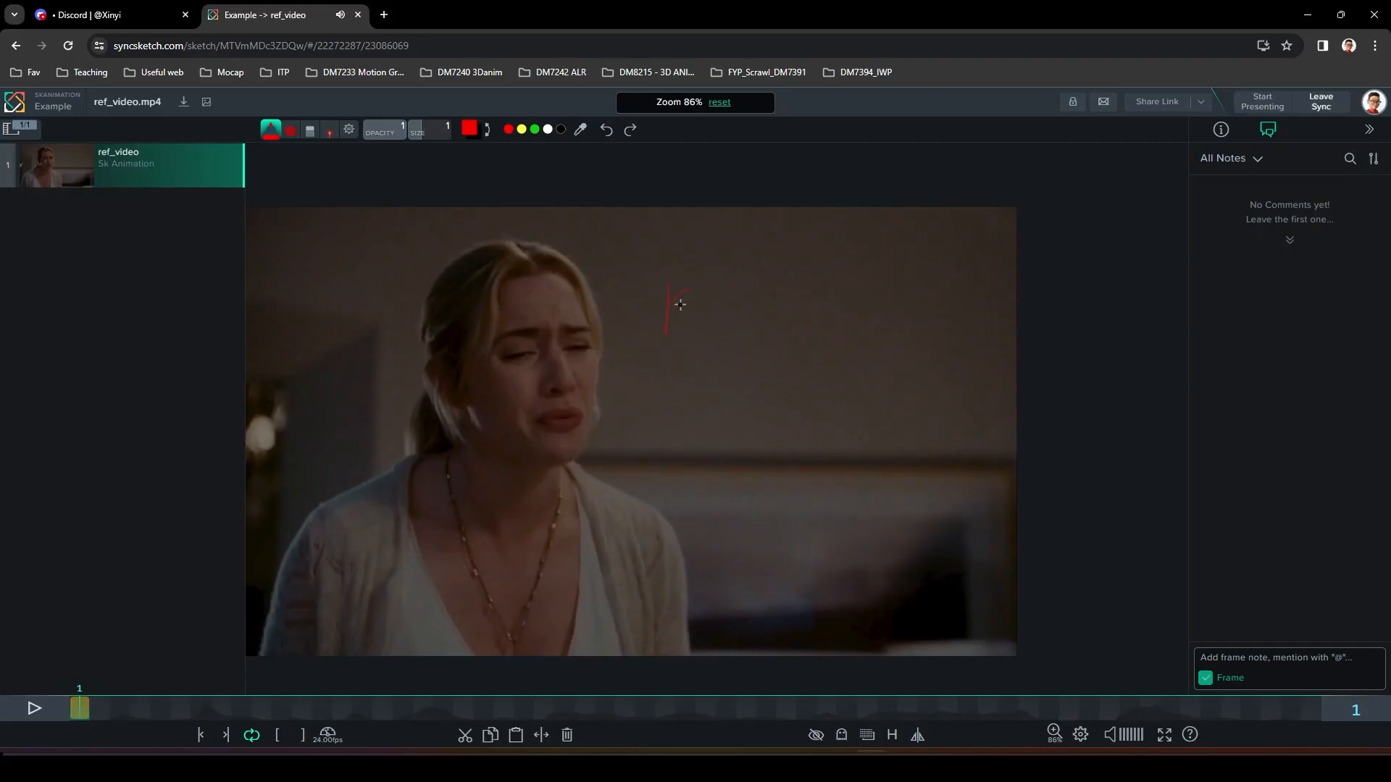
# Step: Handwrite a red note on frame 1 and "Key" on frame 36 of the reference video to mark key poses
pyautogui.moveTo(725, 300); pyautogui.dragTo(730, 341)
pyautogui.moveTo(507, 704)
pyautogui.mouseDown()
pyautogui.moveTo(798, 719)
pyautogui.moveTo(707, 712)
pyautogui.moveTo(786, 714)
pyautogui.mouseUp()
pyautogui.moveTo(727, 290)
pyautogui.mouseDown()
pyautogui.moveTo(723, 340)
pyautogui.moveTo(751, 329)
pyautogui.mouseUp()
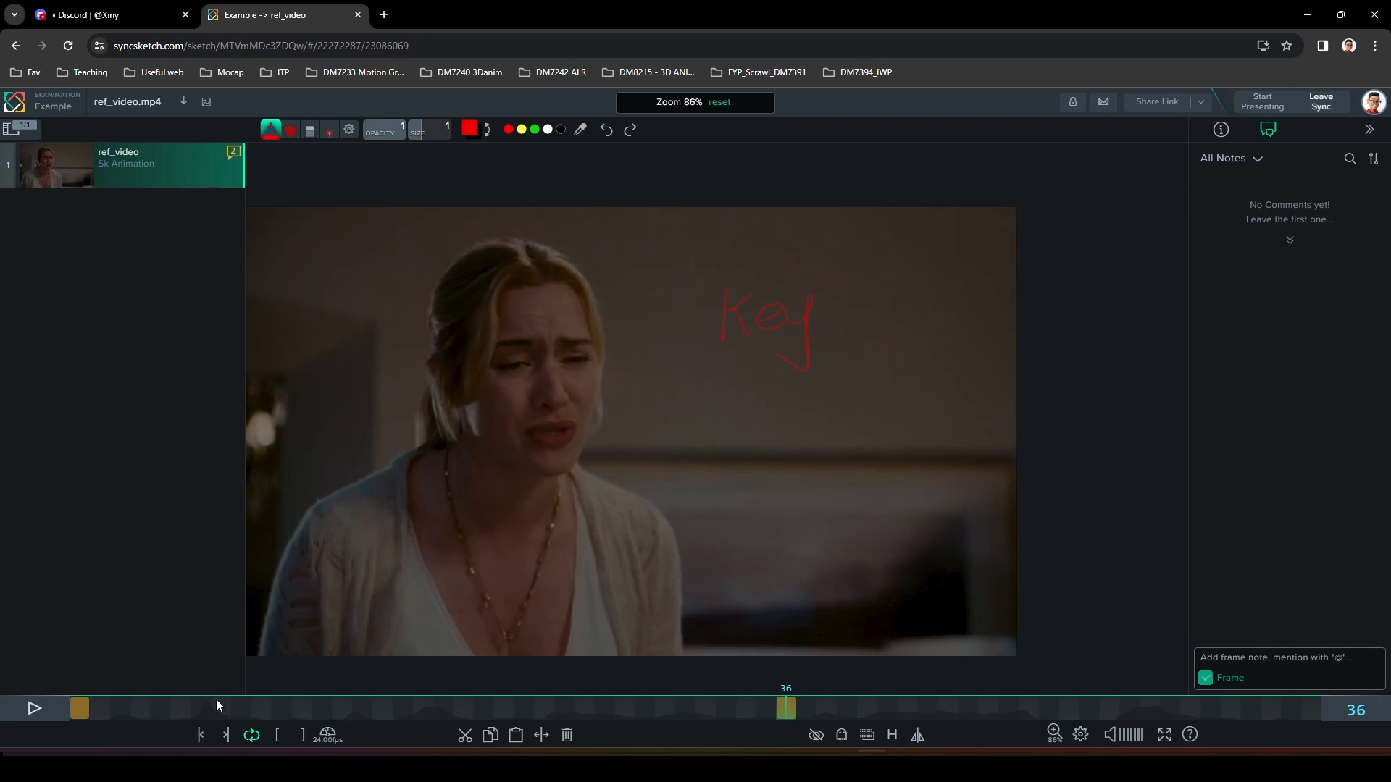
pyautogui.moveTo(181, 708)
pyautogui.mouseDown()
pyautogui.moveTo(784, 714)
pyautogui.moveTo(37, 711)
pyautogui.moveTo(794, 705)
pyautogui.mouseUp()
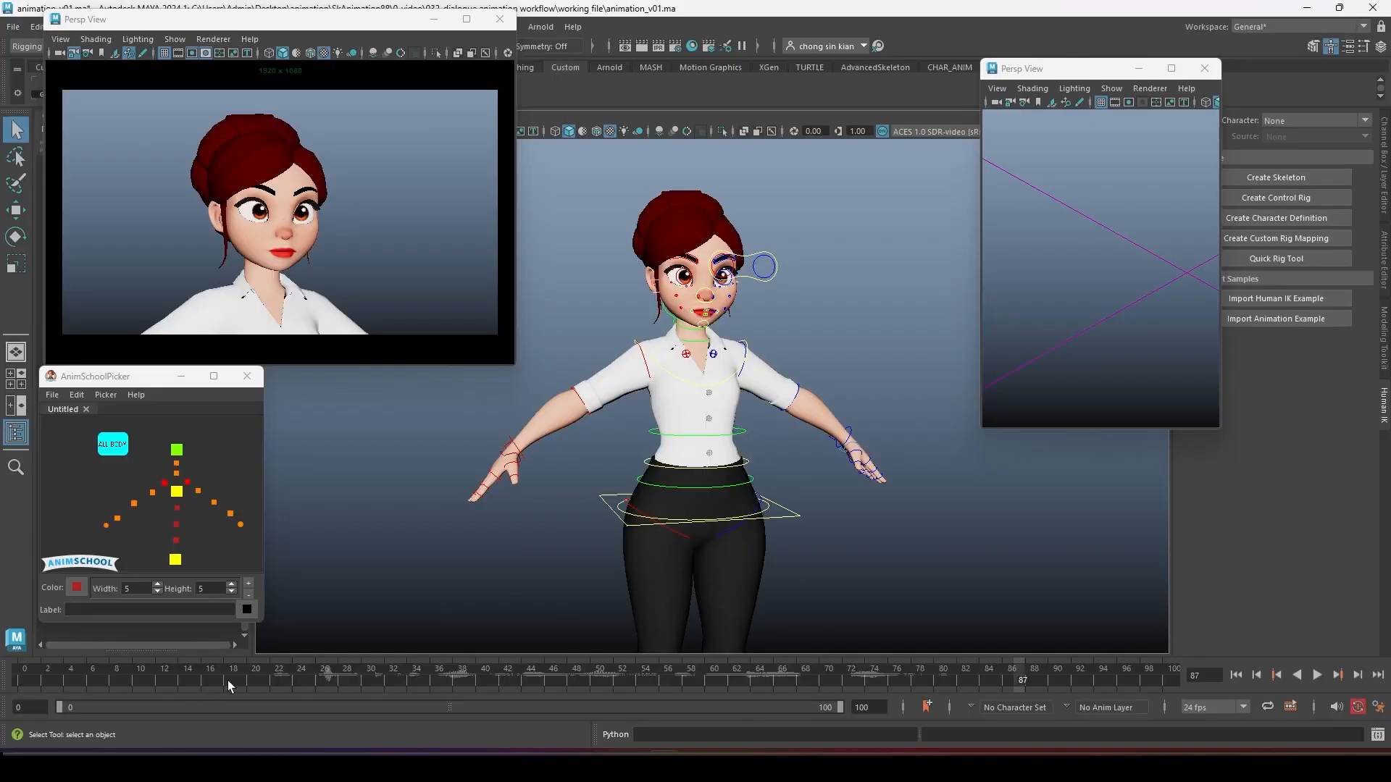
# Step: Switch to Maya, then scrub and play the timeline to review the reference footage beside the character
pyautogui.moveTo(227, 681); pyautogui.dragTo(254, 678)
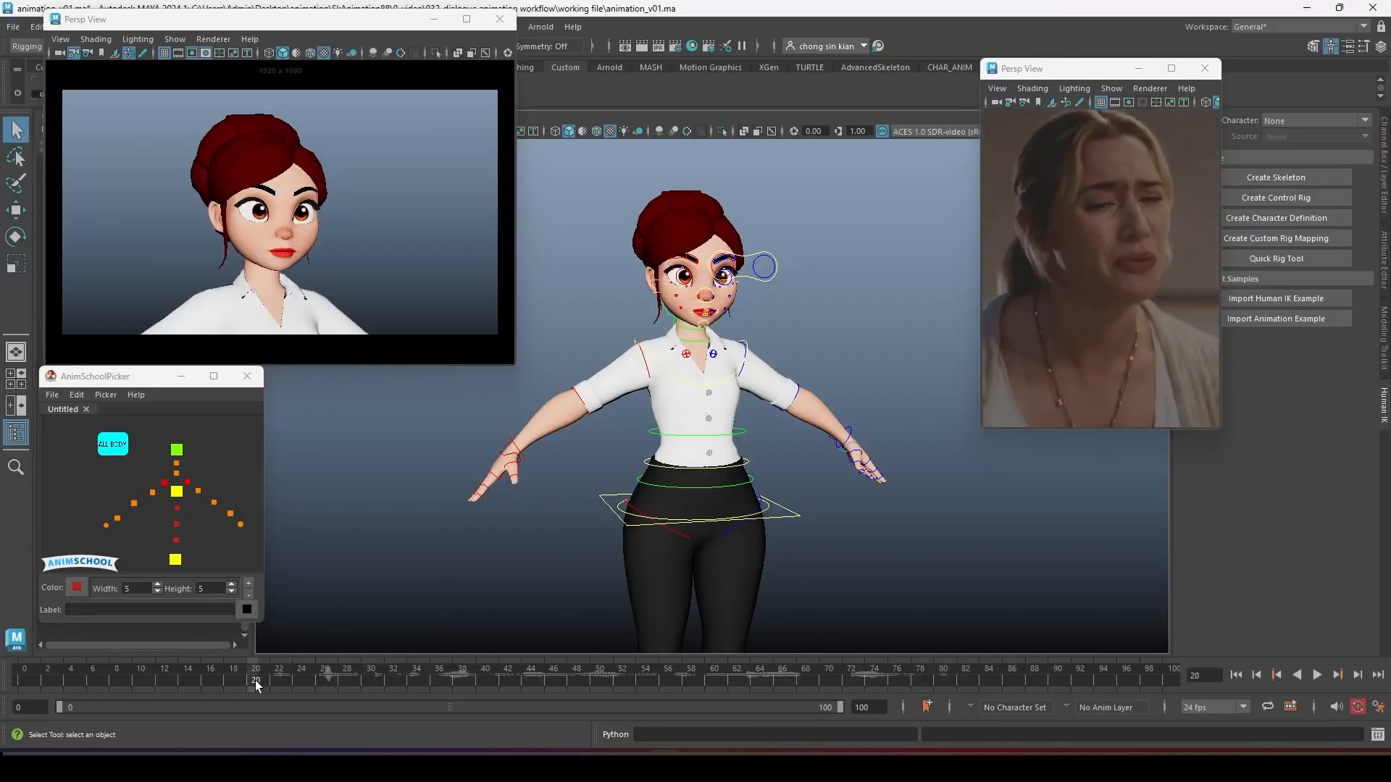
pyautogui.hotkey('alt', 'v')
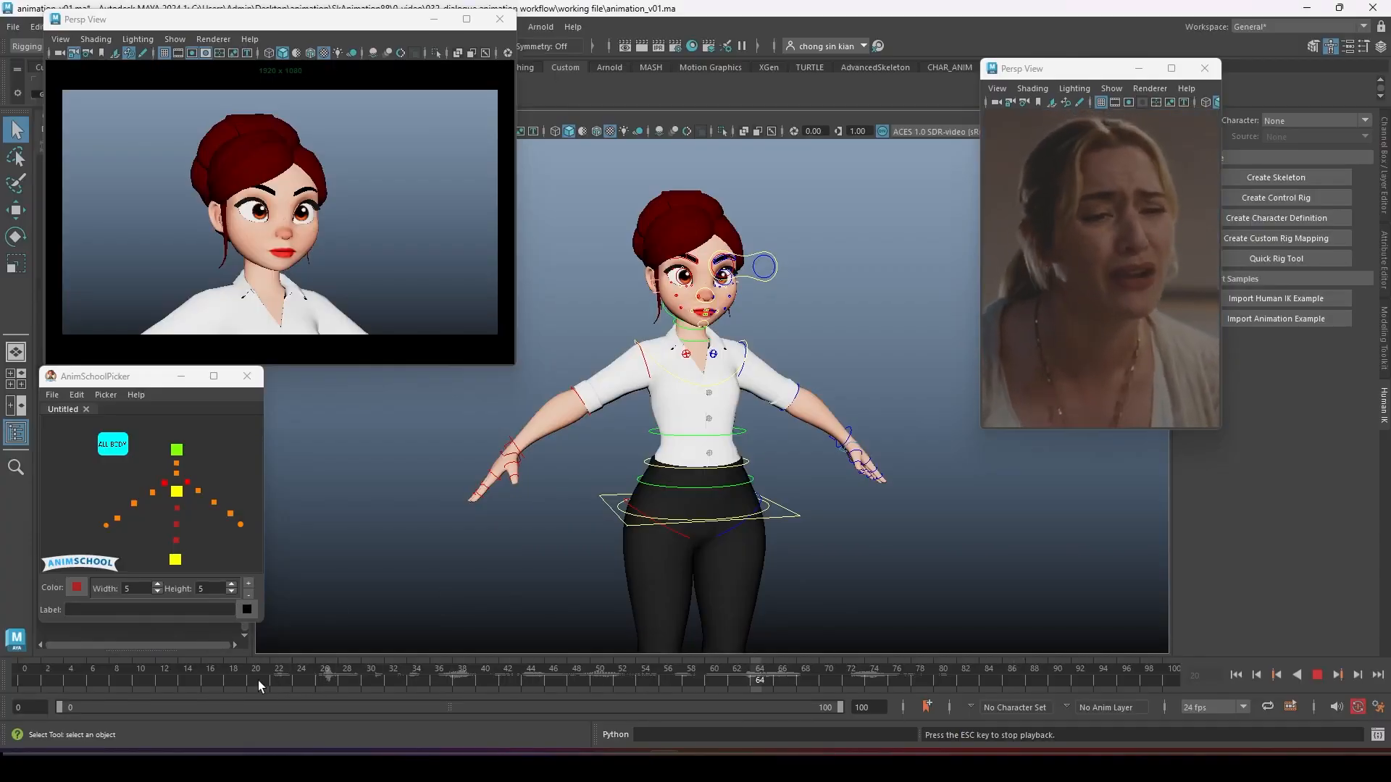
pyautogui.moveTo(196, 680); pyautogui.dragTo(58, 675)
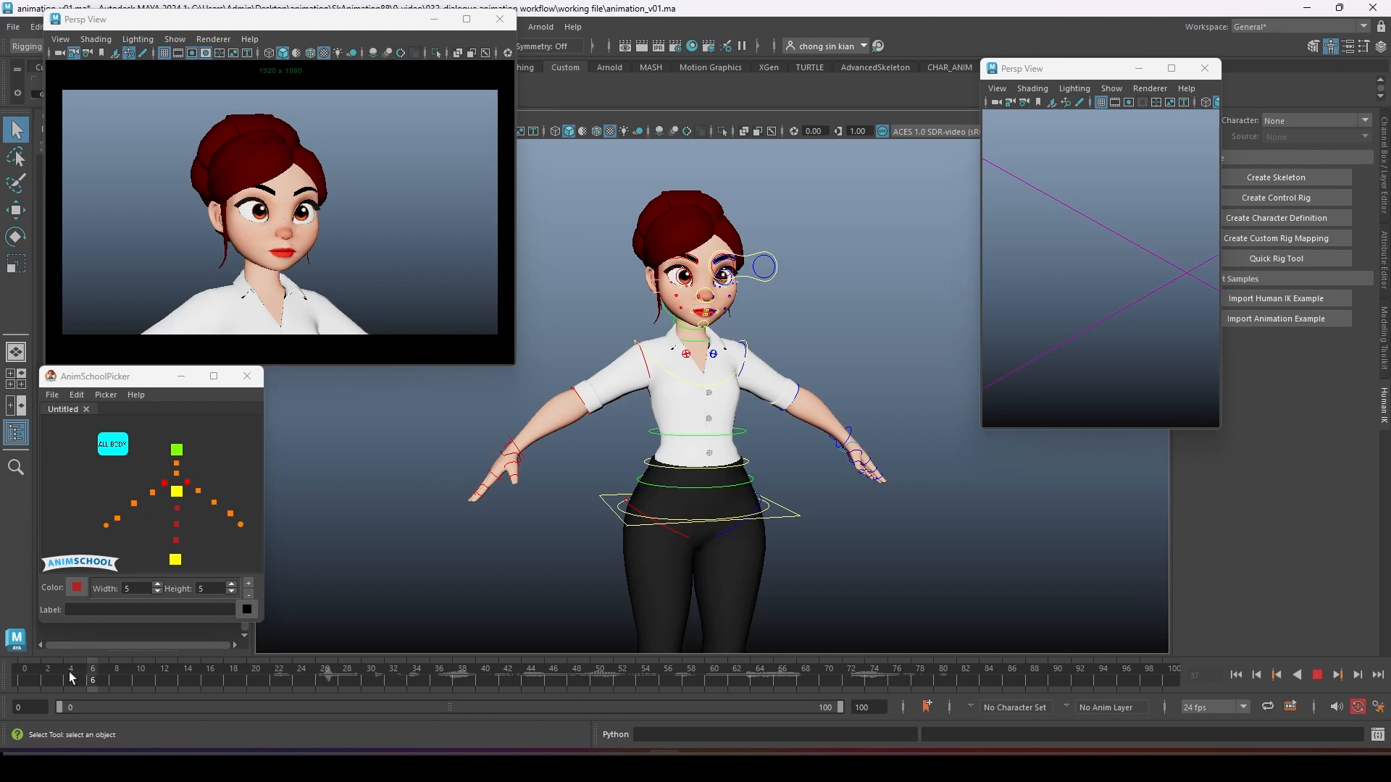
pyautogui.moveTo(71, 677); pyautogui.dragTo(160, 677)
# Step: Select all body controls of the character and set a key on them at frame 22
pyautogui.click(104, 455)
pyautogui.moveTo(161, 681); pyautogui.dragTo(278, 676)
pyautogui.press('s')
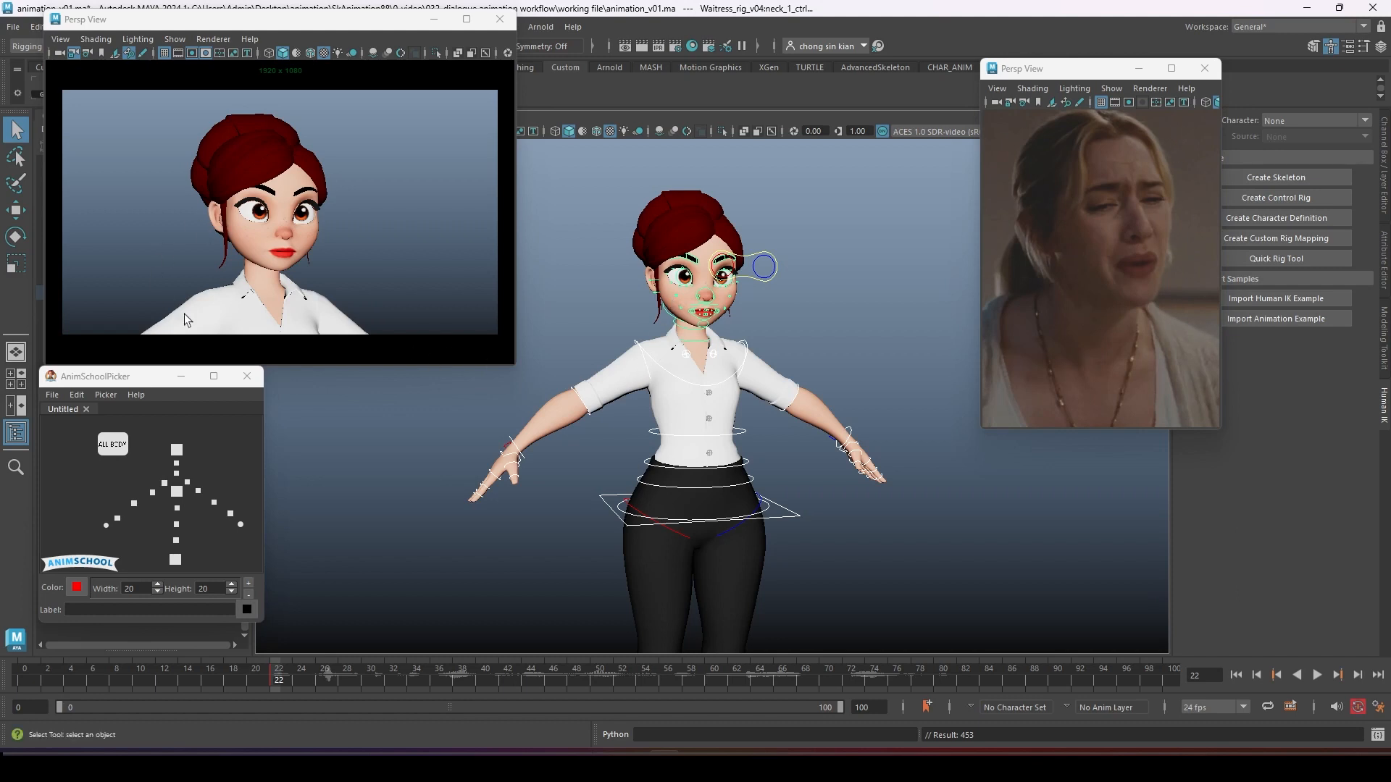
# Step: Shift the character's body with the root control and lean the torso forward at frame 22
pyautogui.click(795, 516)
pyautogui.press('w')
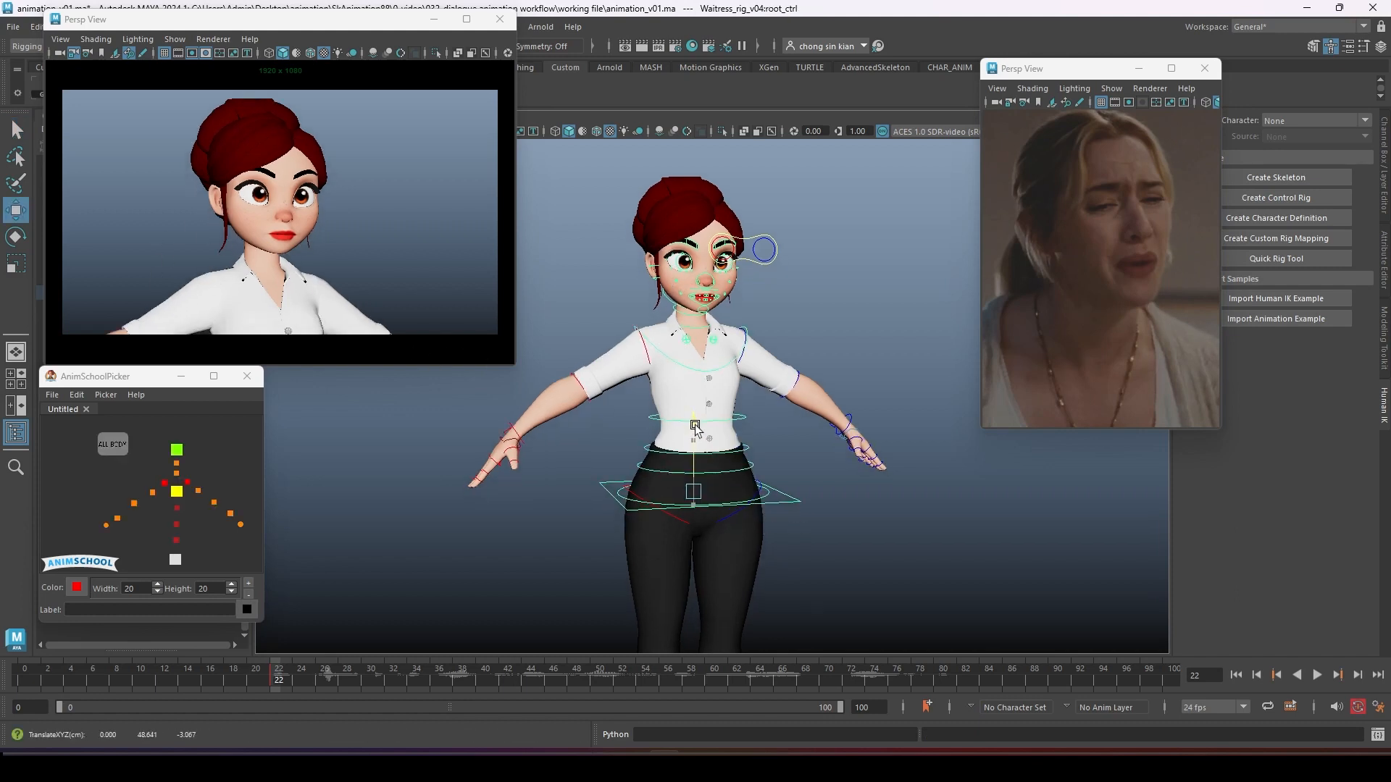
pyautogui.keyDown('alt'); pyautogui.moveTo(695, 478); pyautogui.dragTo(841, 482); pyautogui.keyUp('alt')
pyautogui.press('q')
pyautogui.press('w')
# Step: Rotate the head control to tilt the character's head to match the reference pose
pyautogui.click(177, 450)
pyautogui.press('e')
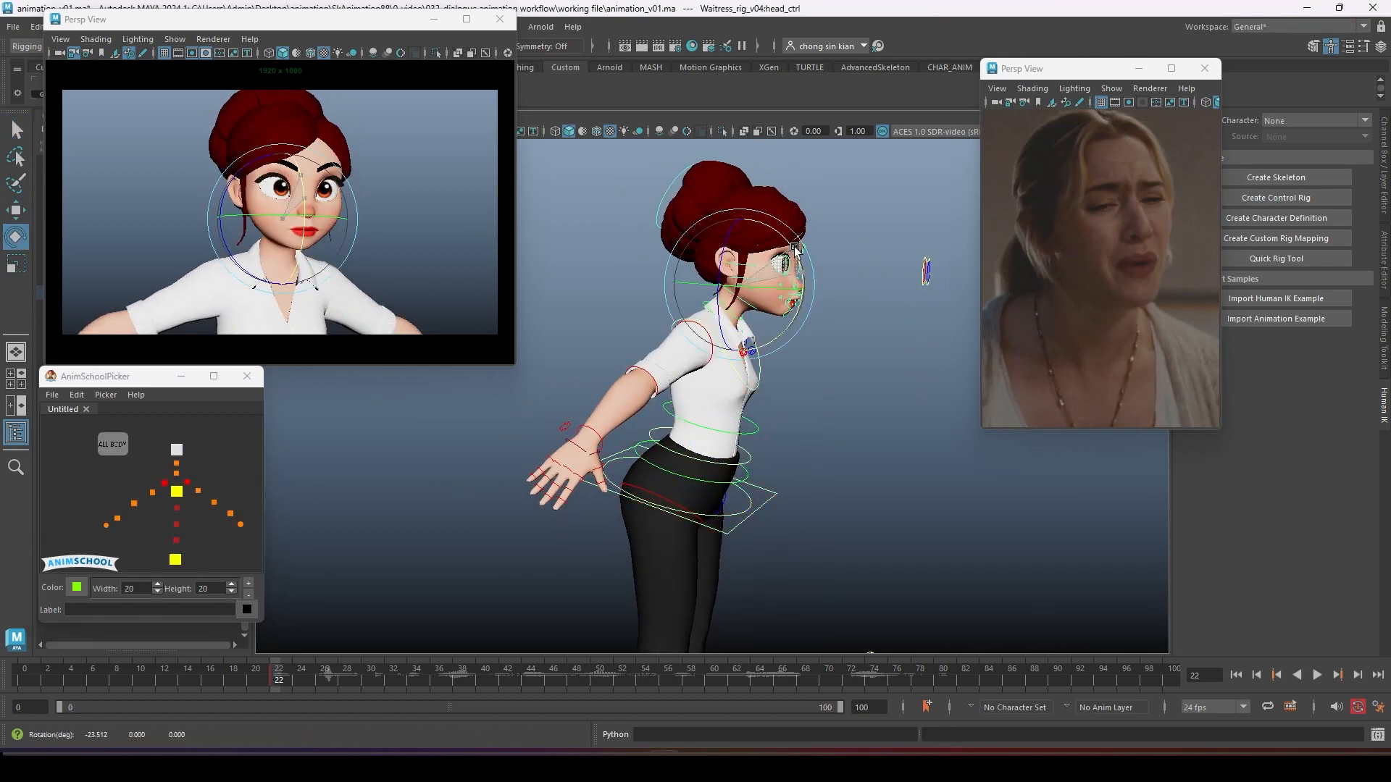
pyautogui.press('q')
pyautogui.keyDown('alt'); pyautogui.moveTo(789, 405); pyautogui.dragTo(652, 413); pyautogui.keyUp('alt')
# Step: Rotate the right and left shoulder controls to lower both arms to the character's sides
pyautogui.click(656, 341)
pyautogui.press('e')
pyautogui.moveTo(681, 289); pyautogui.dragTo(668, 348)
pyautogui.click(795, 318)
pyautogui.moveTo(796, 290); pyautogui.dragTo(770, 333)
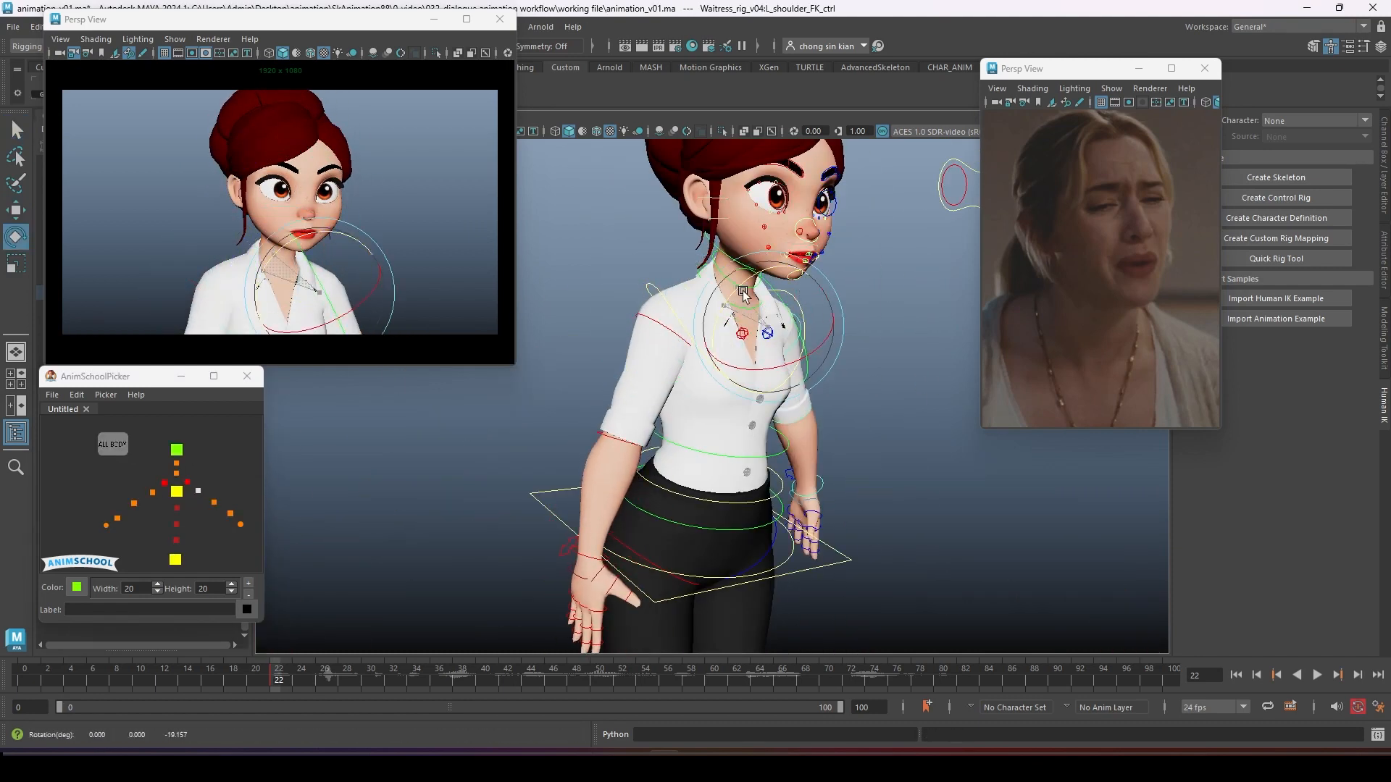
# Step: Bend the character's right forearm with its elbow control and step back to frame 21
pyautogui.click(625, 438)
pyautogui.moveTo(637, 413); pyautogui.dragTo(664, 441)
pyautogui.press('q')
pyautogui.keyDown('alt'); pyautogui.moveTo(797, 435); pyautogui.dragTo(674, 431); pyautogui.keyUp('alt')
pyautogui.click(853, 407)
pyautogui.hotkey('alt', ',')
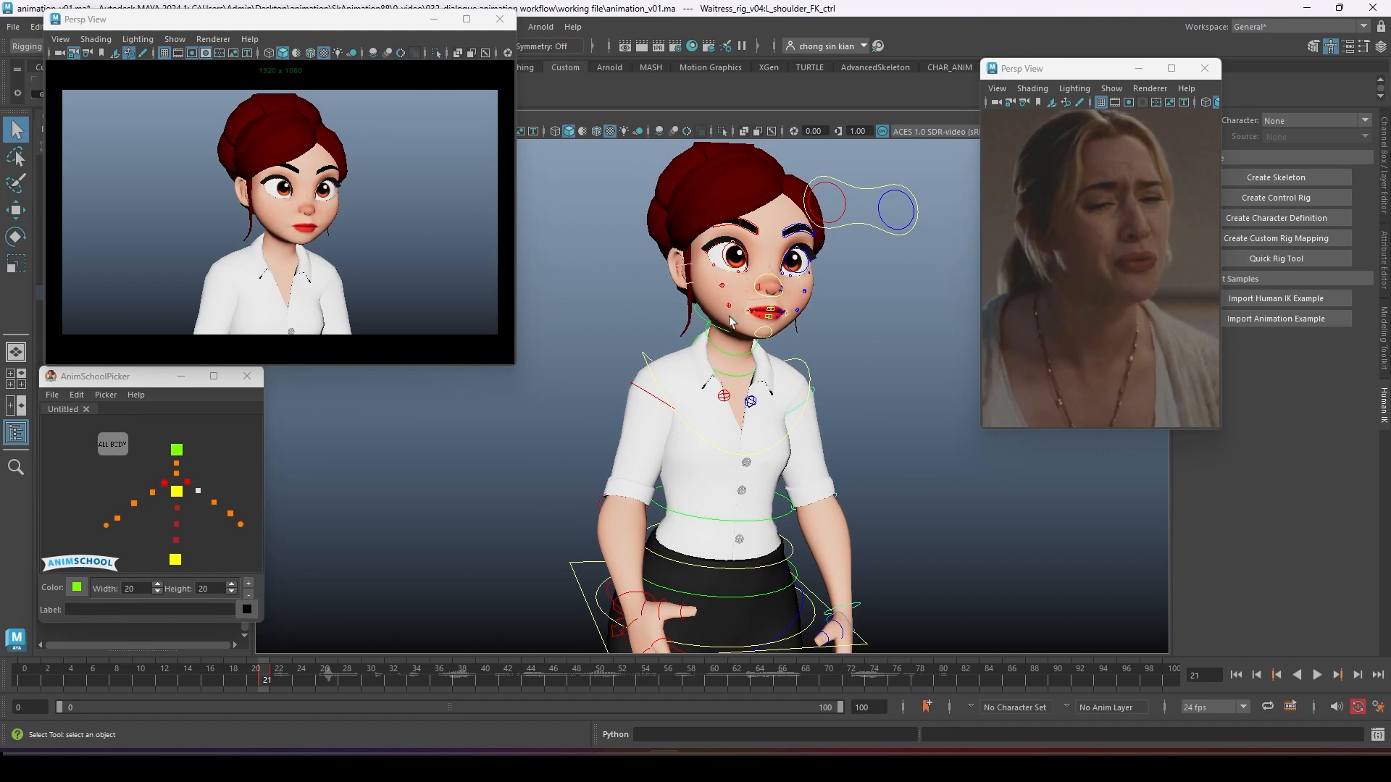
# Step: Raise the inner eyebrow controls and angle the left and right eyebrows into a sad expression
pyautogui.click(724, 397)
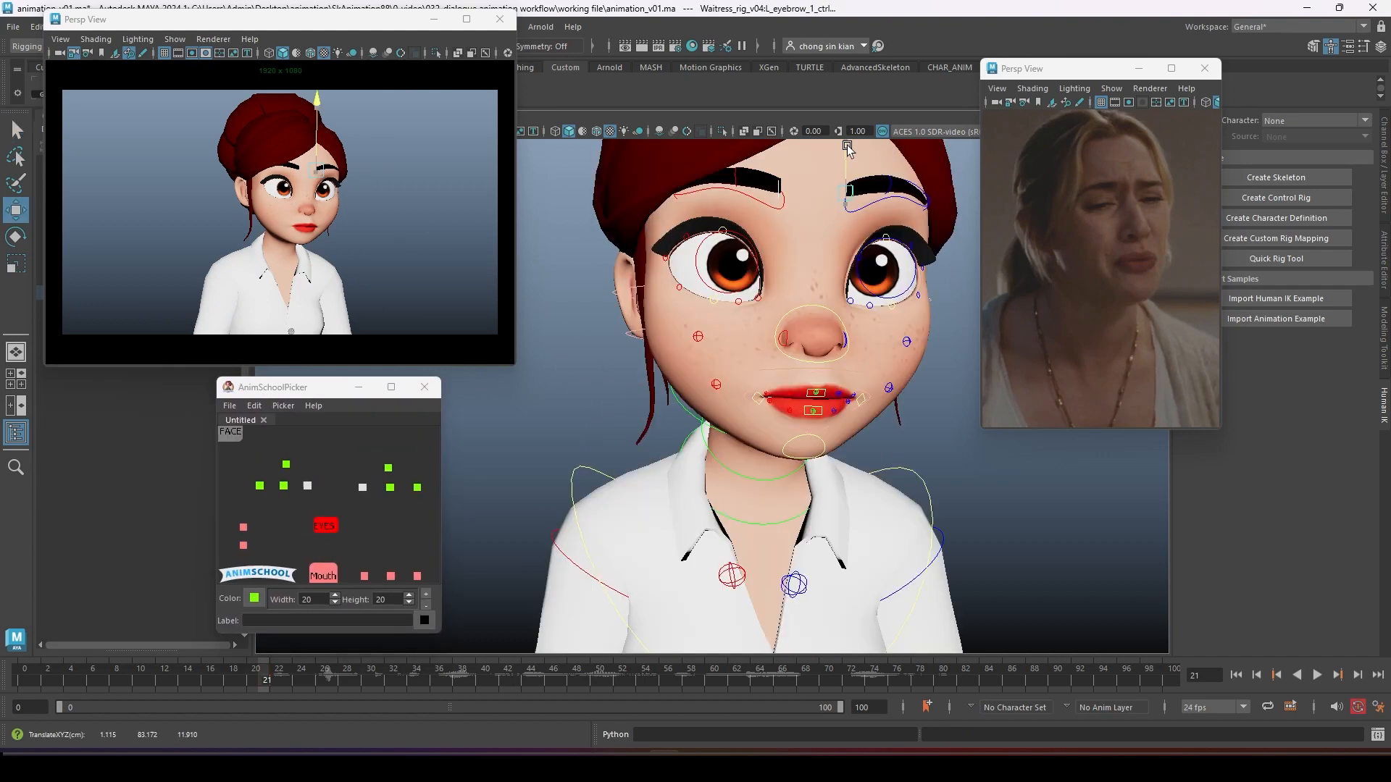
pyautogui.click(889, 200)
pyautogui.press('e')
pyautogui.click(724, 191)
pyautogui.press('q')
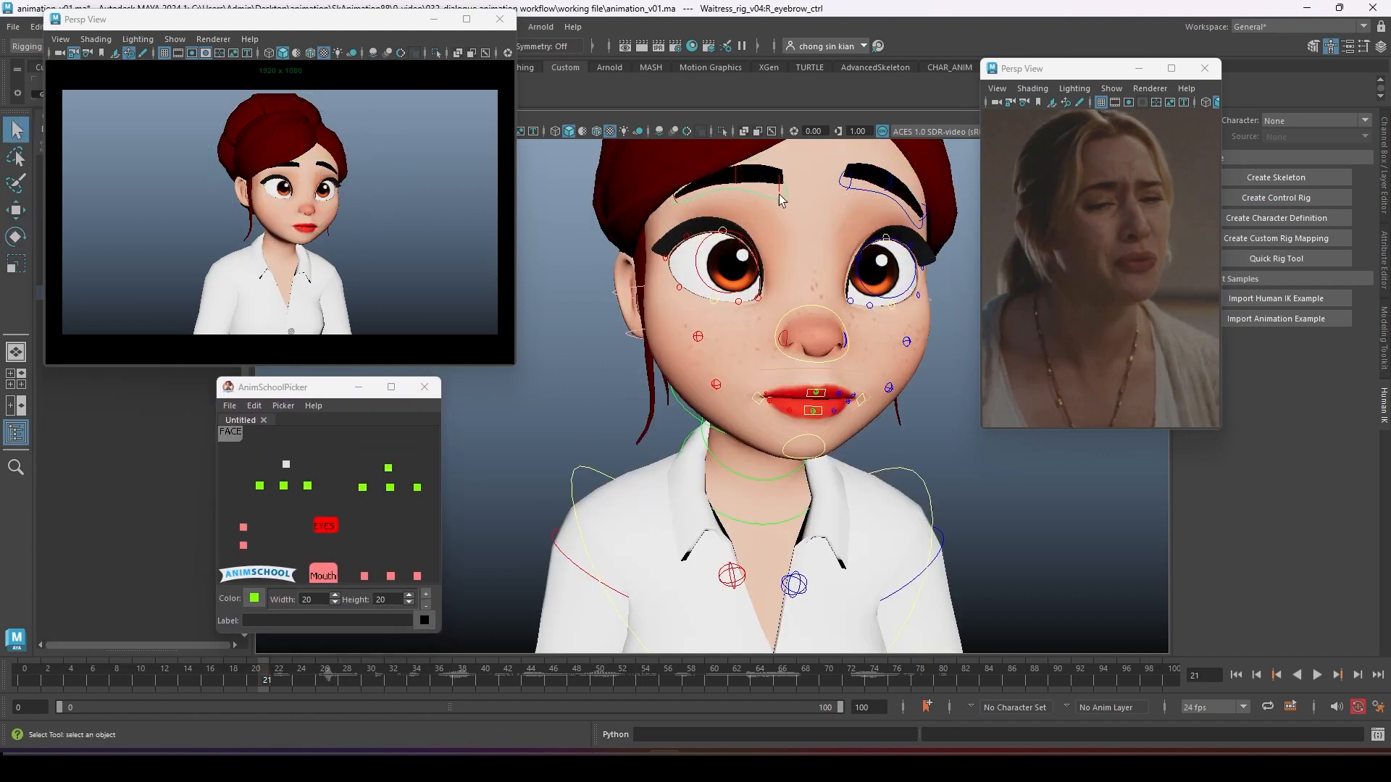
pyautogui.click(740, 179)
pyautogui.press('w')
pyautogui.click(781, 173)
pyautogui.press('q')
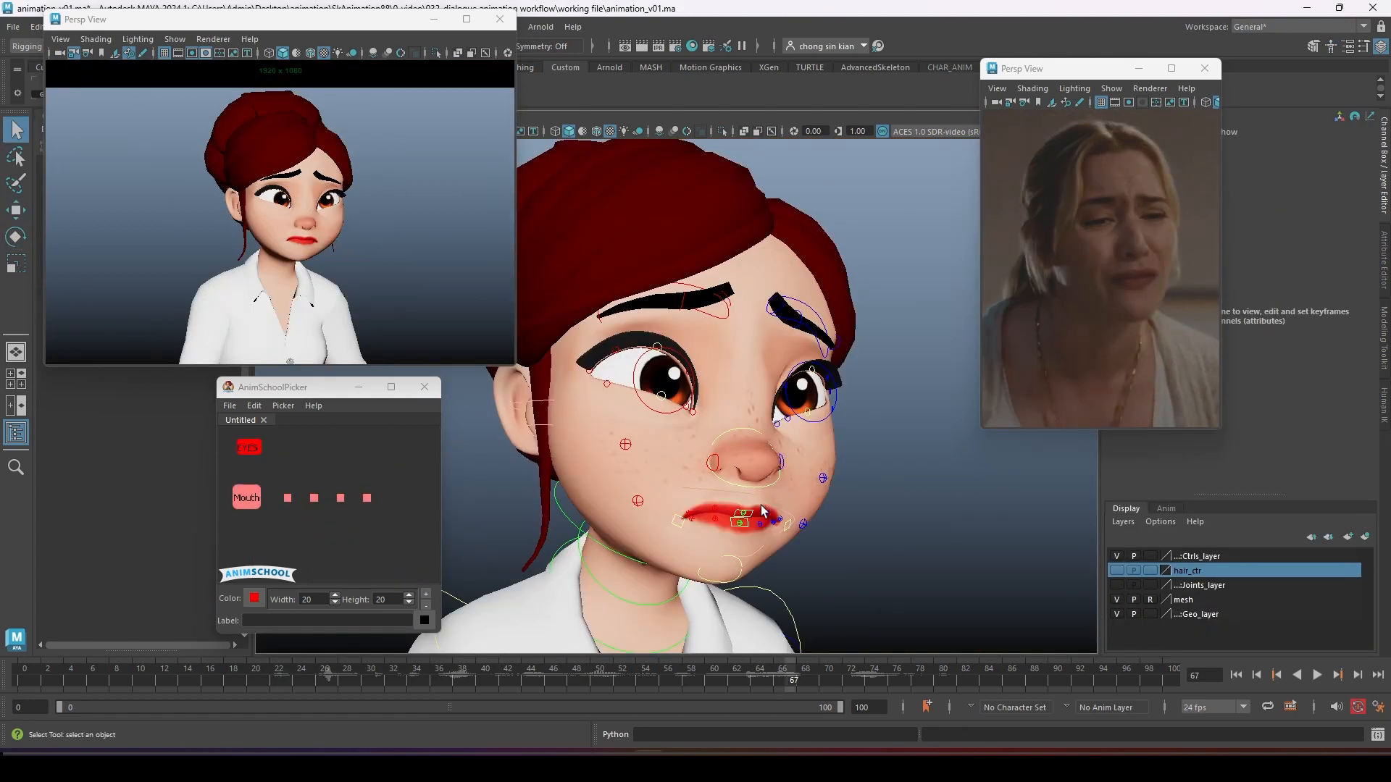
# Step: Examine the character's face pose at frame 67 from several angles and go to frame 26 of the reference
pyautogui.keyDown('alt'); pyautogui.moveTo(801, 498); pyautogui.dragTo(801, 517, button='middle'); pyautogui.keyUp('alt')
pyautogui.keyDown('alt'); pyautogui.moveTo(801, 517); pyautogui.dragTo(707, 524, button='right'); pyautogui.keyUp('alt')
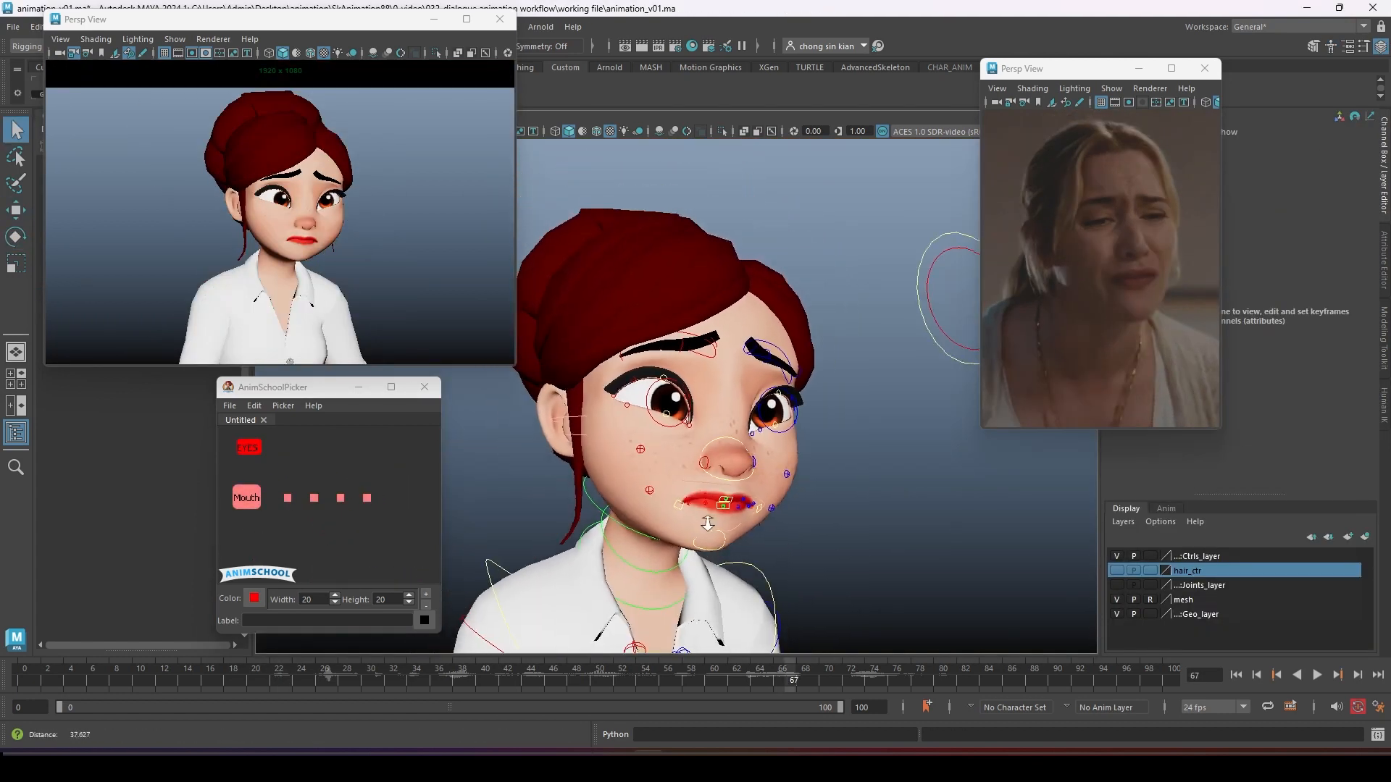
pyautogui.keyDown('alt'); pyautogui.moveTo(749, 506); pyautogui.dragTo(702, 491); pyautogui.keyUp('alt')
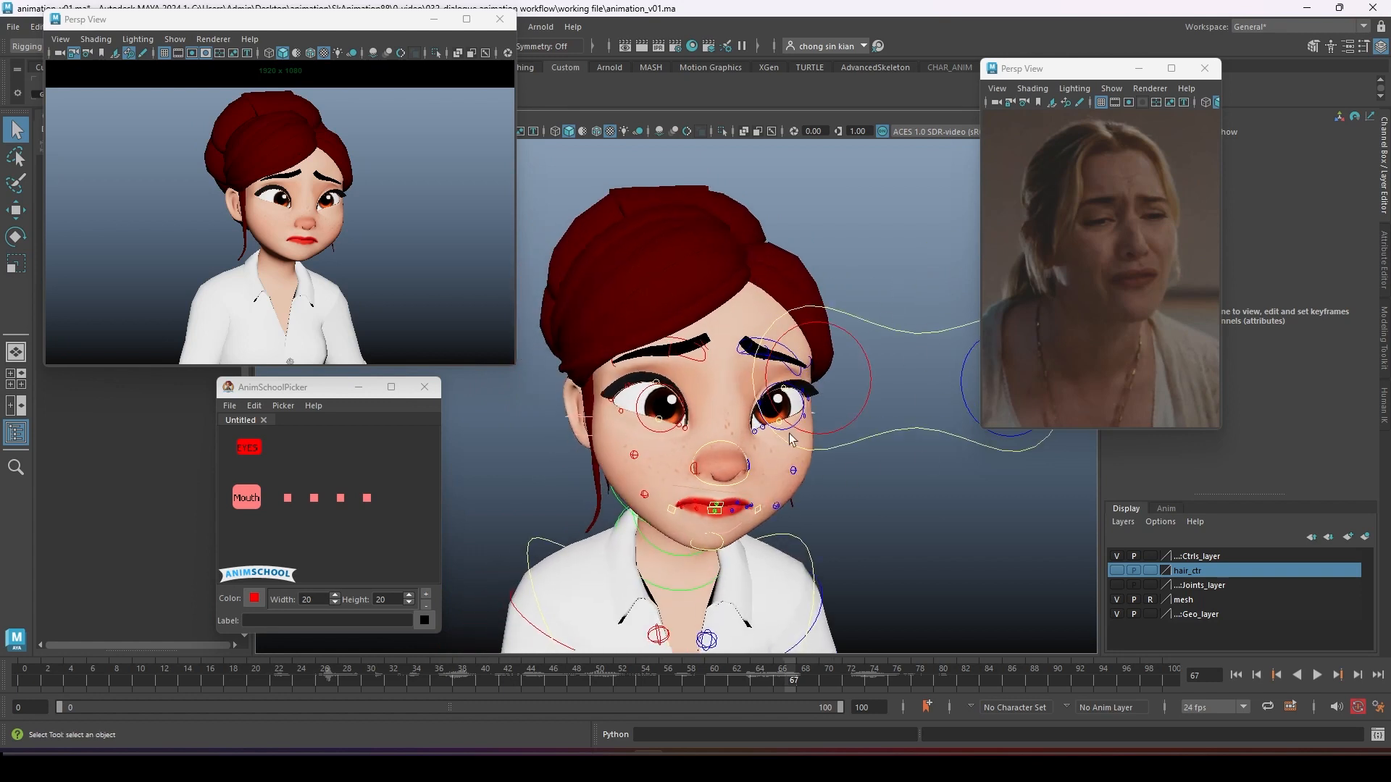
pyautogui.click(323, 684)
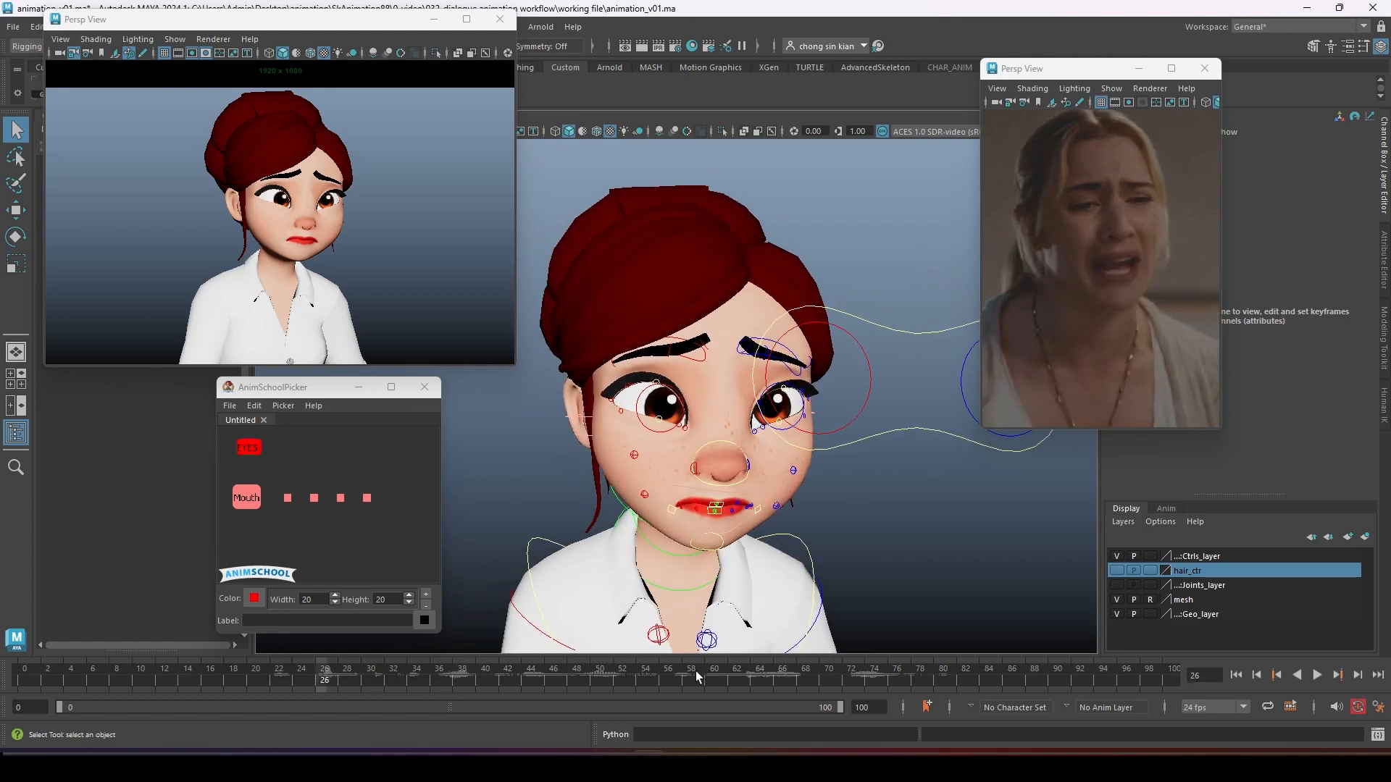
# Step: At frame 64, reposition the right and left eyebrow controls to strengthen the distressed brow pose
pyautogui.hotkey('alt', 'v')
pyautogui.hotkey('alt', 'v')
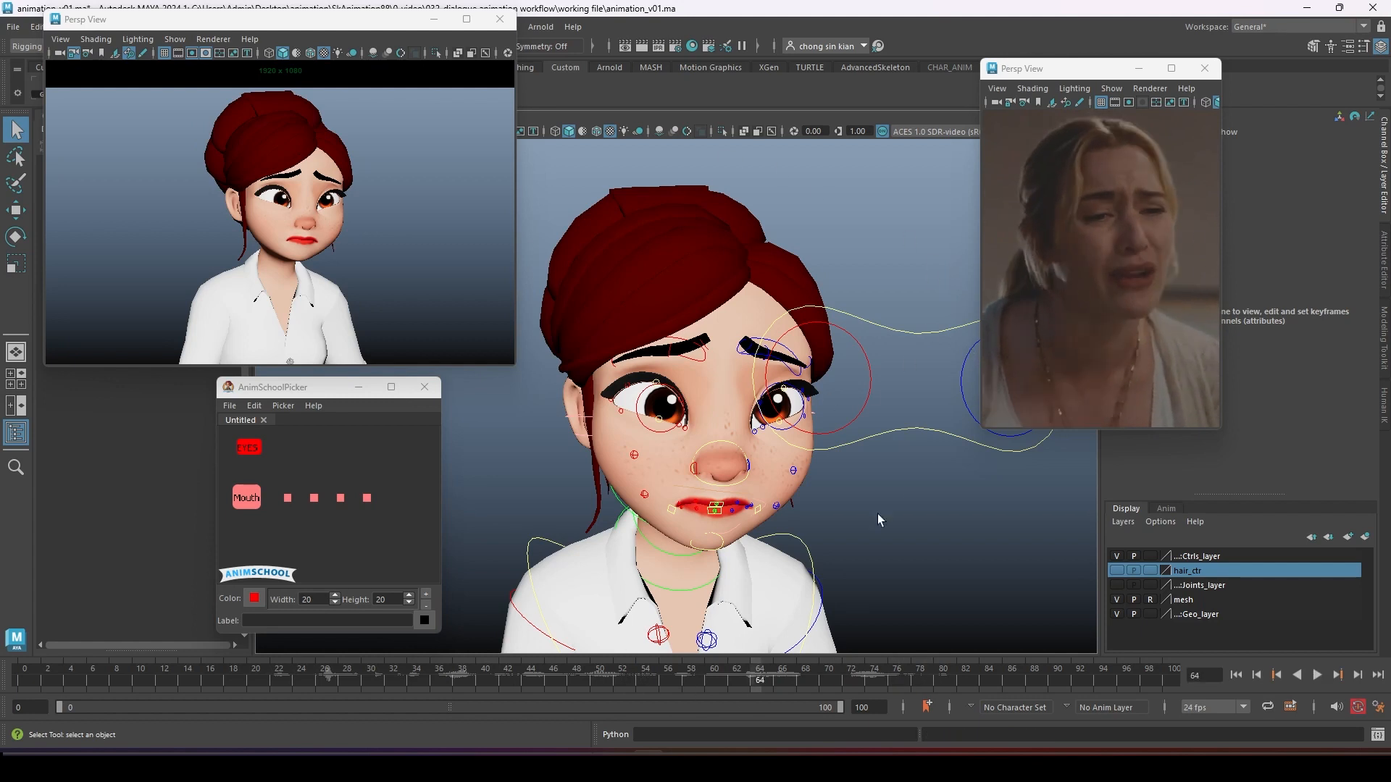
pyautogui.hotkey('alt', 'v')
pyautogui.hotkey('alt', 'v')
pyautogui.scroll(3, 754, 401)
pyautogui.click(798, 485)
pyautogui.click(330, 503)
pyautogui.click(655, 242)
pyautogui.press('w')
pyautogui.moveTo(655, 242); pyautogui.dragTo(647, 243)
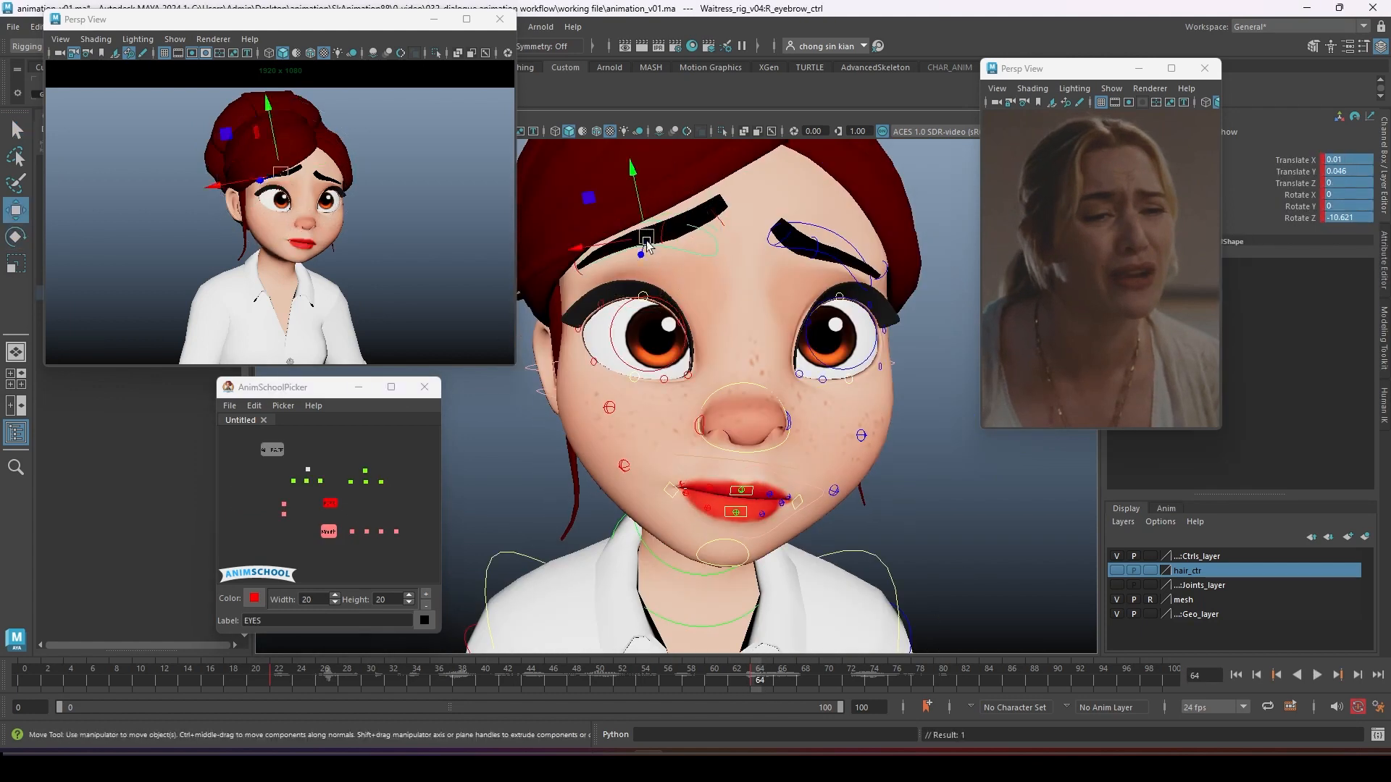
pyautogui.click(816, 240)
# Step: Rotate the jaw control at frame 64 to open the character's mouth
pyautogui.scroll(3, 301, 258)
pyautogui.click(722, 554)
pyautogui.press('e')
pyautogui.moveTo(708, 362); pyautogui.dragTo(708, 396)
# Step: Move the lower lip control down, refine the lip shape around the open mouth and save the scene
pyautogui.scroll(3, 717, 435)
pyautogui.click(722, 516)
pyautogui.press('w')
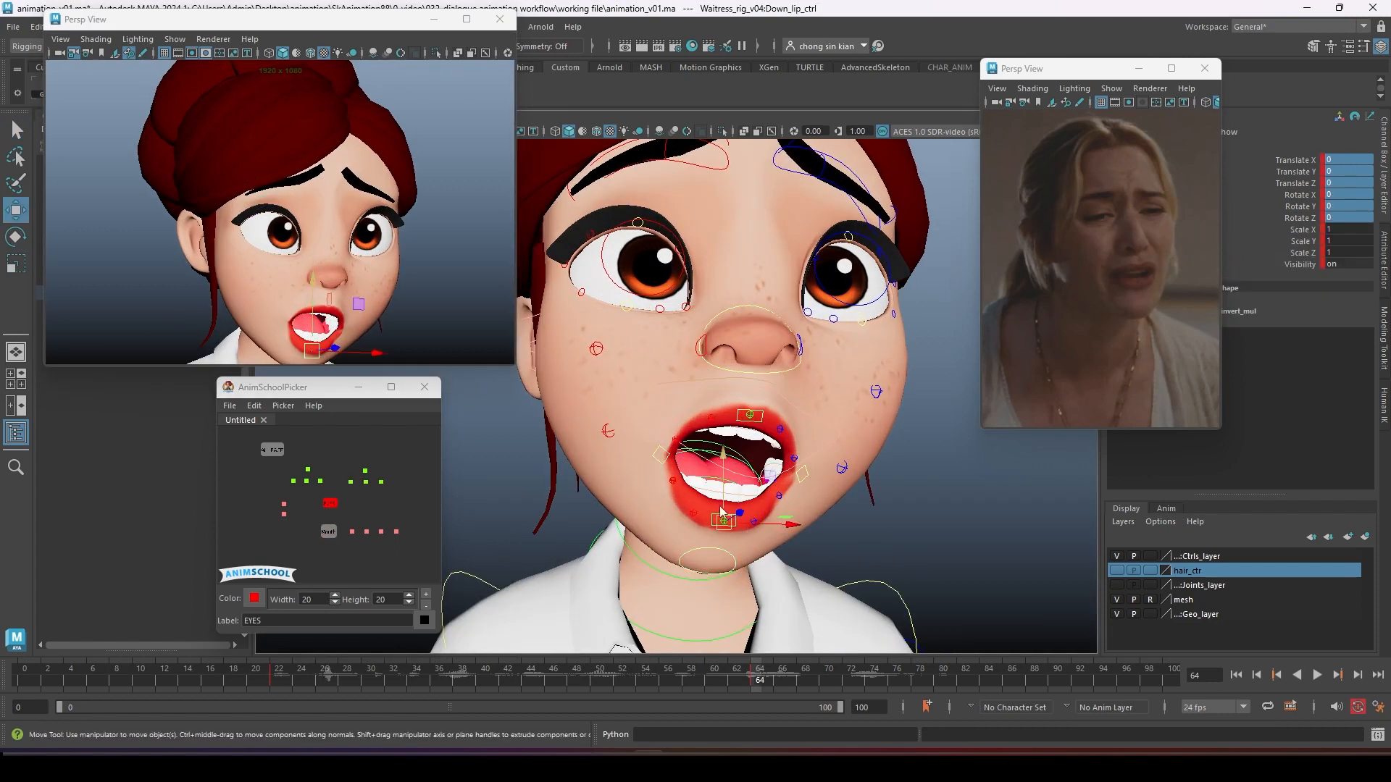
pyautogui.moveTo(723, 514); pyautogui.dragTo(724, 526)
pyautogui.click(744, 428)
pyautogui.keyDown('alt'); pyautogui.moveTo(725, 464); pyautogui.dragTo(869, 427); pyautogui.keyUp('alt')
pyautogui.press('q')
pyautogui.scroll(-3, 290, 239)
pyautogui.click(817, 450)
pyautogui.hotkey('ctrl', 's')
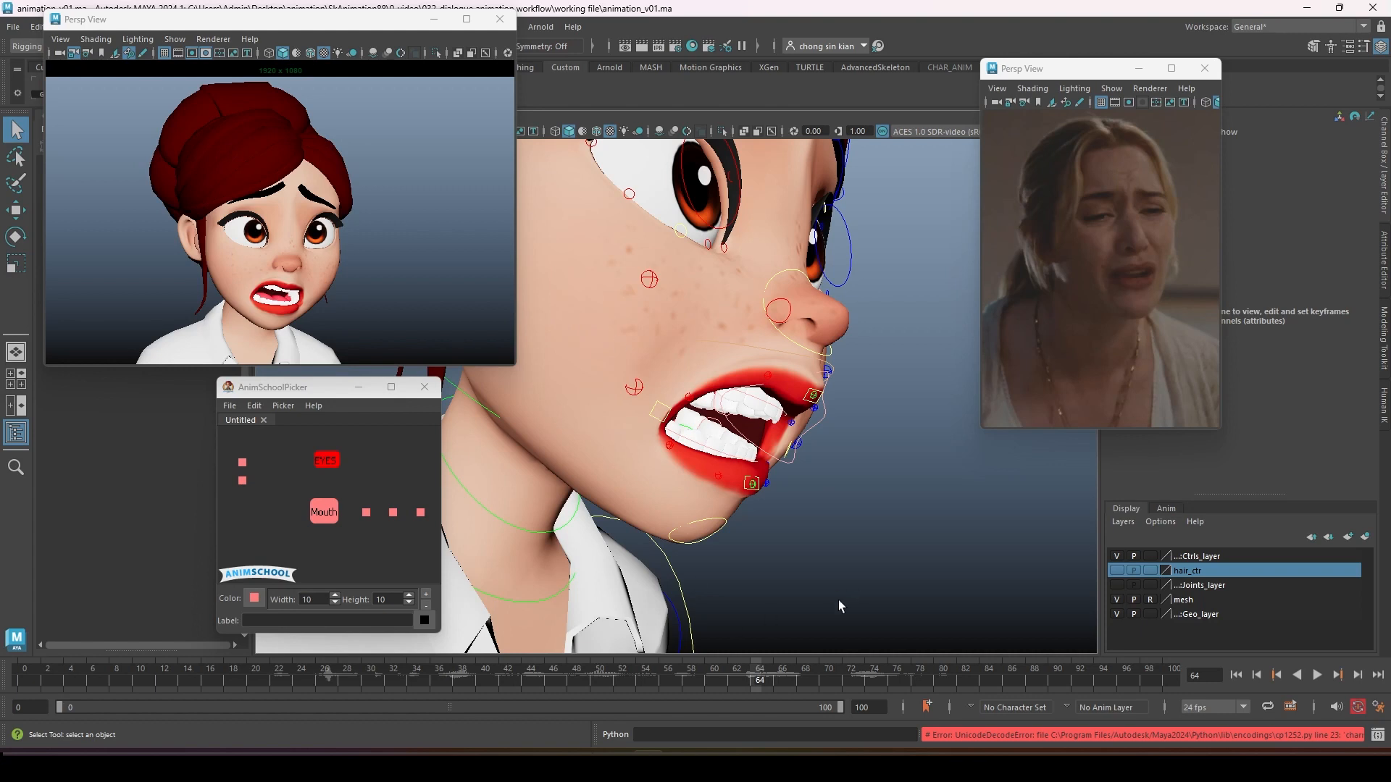
# Step: Key all the eye controls at frame 22 and select the right upper eyelid control
pyautogui.click(278, 681)
pyautogui.click(327, 460)
pyautogui.press('s')
pyautogui.keyDown('alt'); pyautogui.moveTo(854, 362); pyautogui.dragTo(768, 347); pyautogui.keyUp('alt')
pyautogui.click(705, 264)
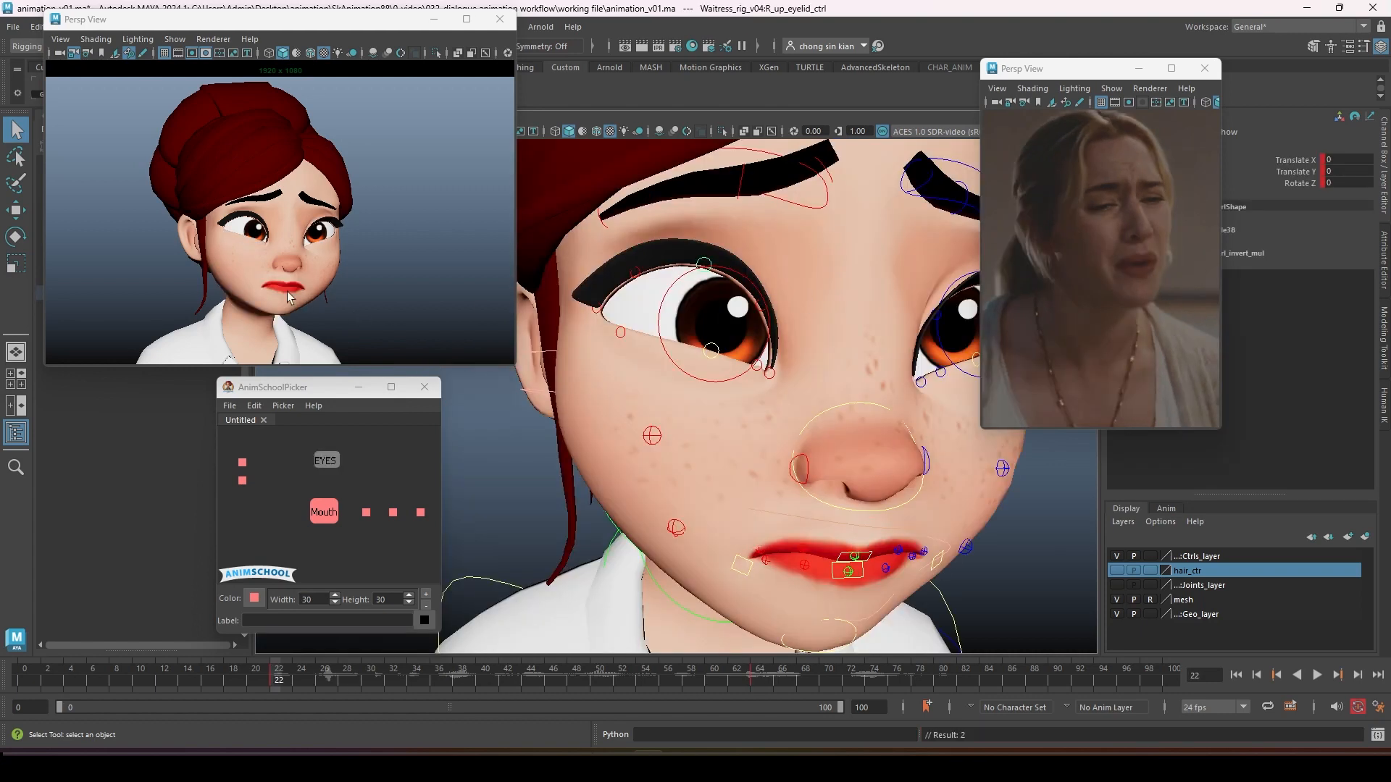
# Step: Flip between the key poses at frames 22 and 64 to compare the facial expressions
pyautogui.press('.')
pyautogui.press(',')
pyautogui.press('.')
pyautogui.press(',')
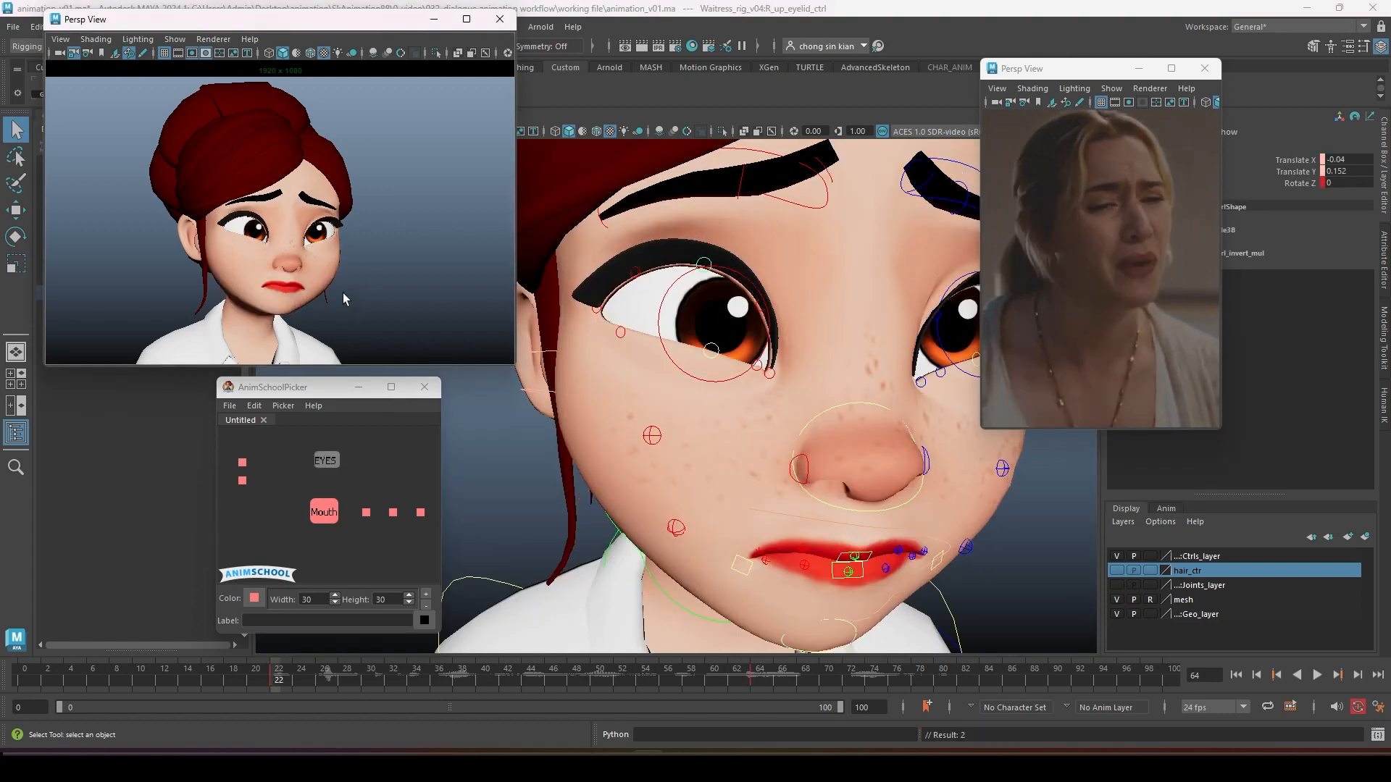
pyautogui.press('.')
pyautogui.press(',')
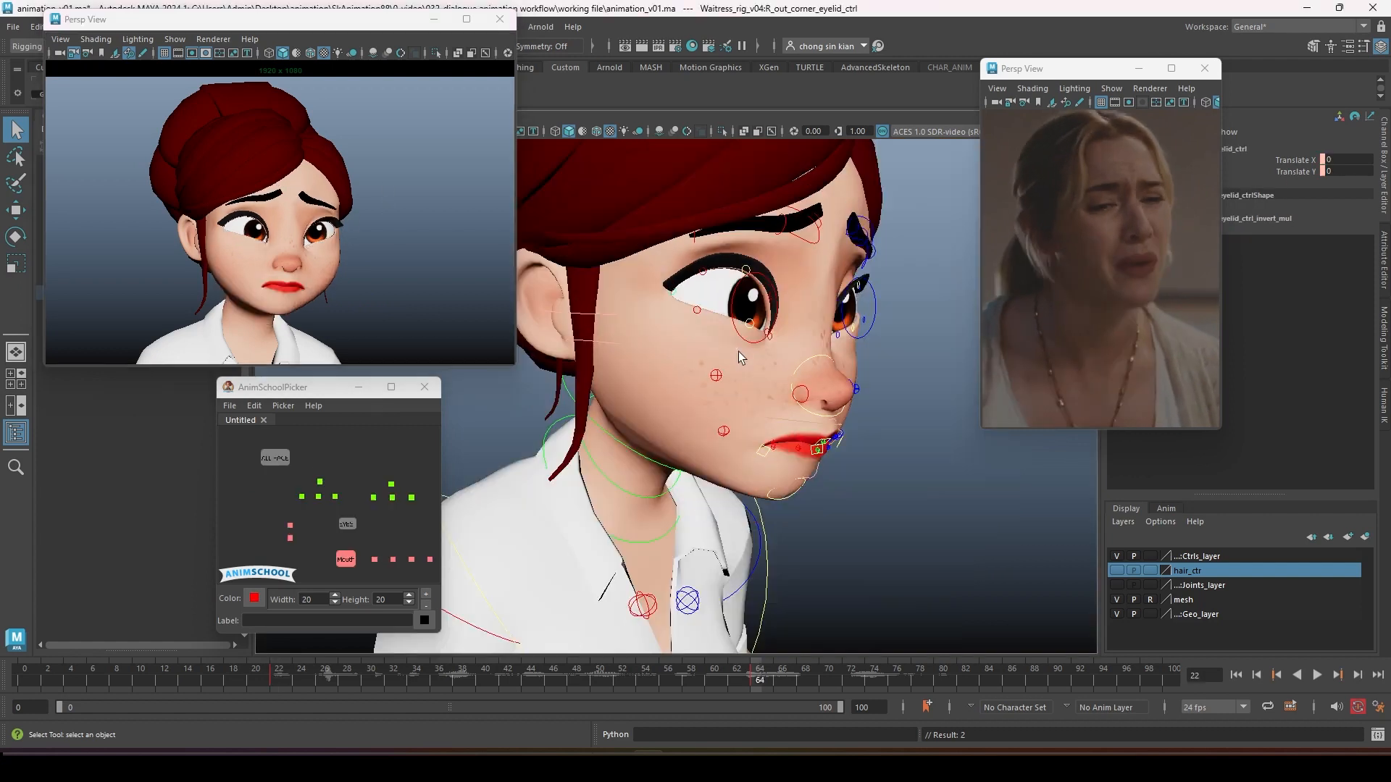
pyautogui.press('.')
pyautogui.press(',')
pyautogui.press('.')
pyautogui.hotkey('alt', 'v')
pyautogui.click(284, 678)
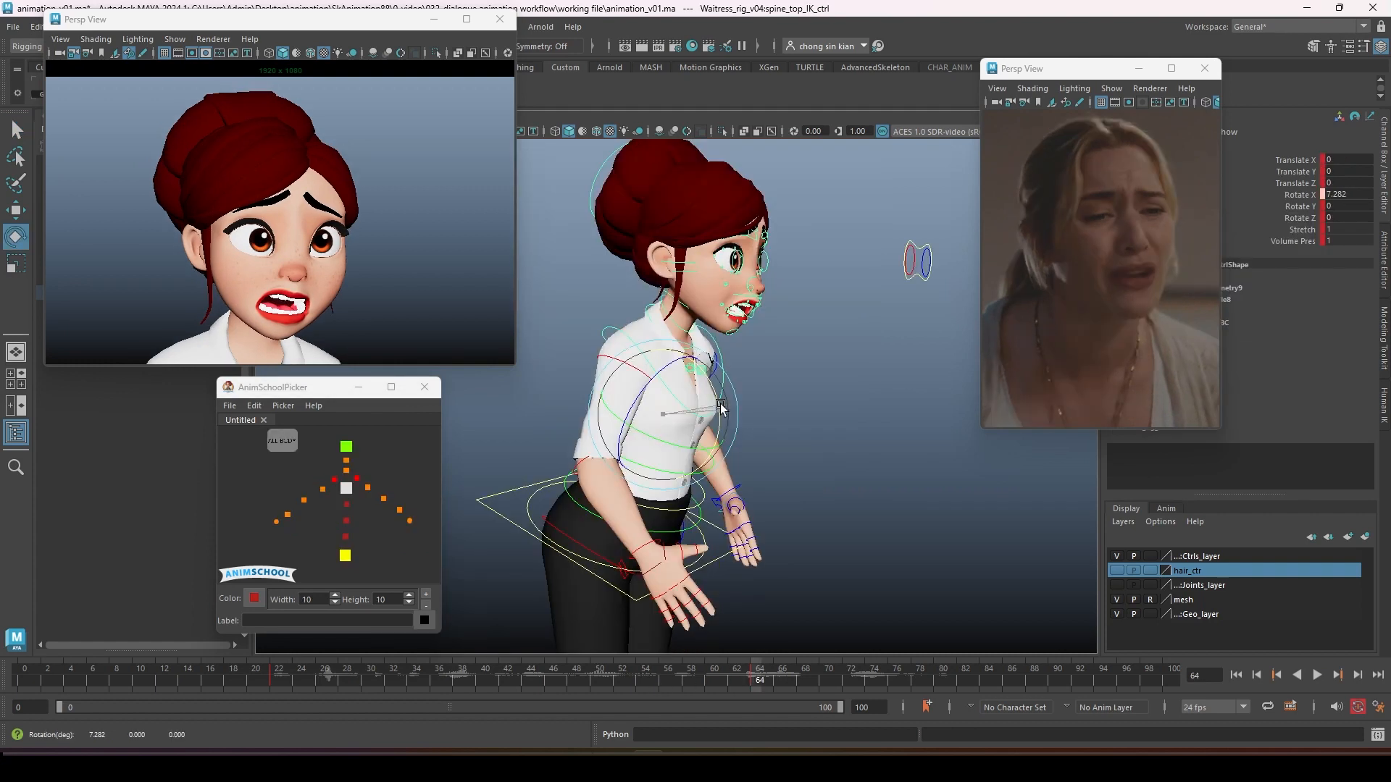
# Step: Rotate the head control at frame 64 and review the head motion along the timeline
pyautogui.scroll(-2, 300, 341)
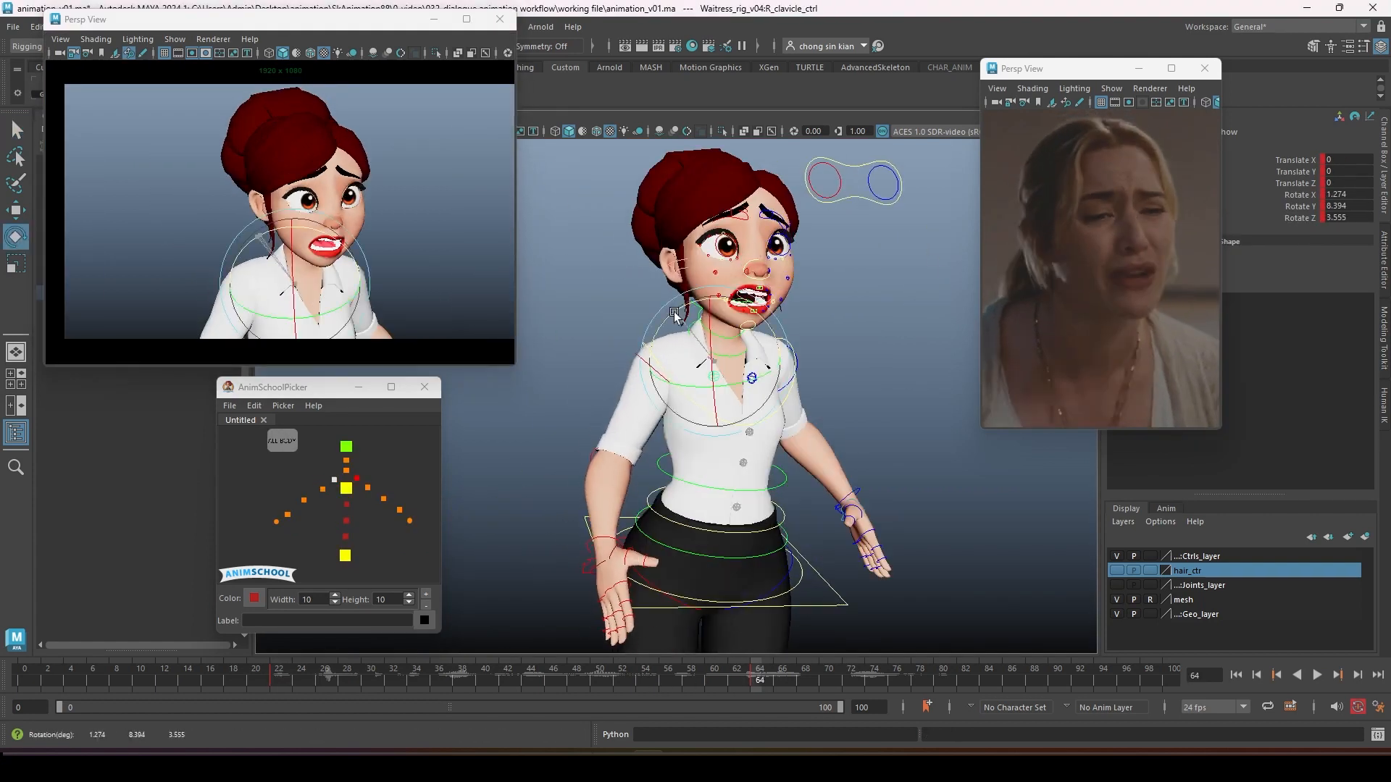
pyautogui.click(346, 447)
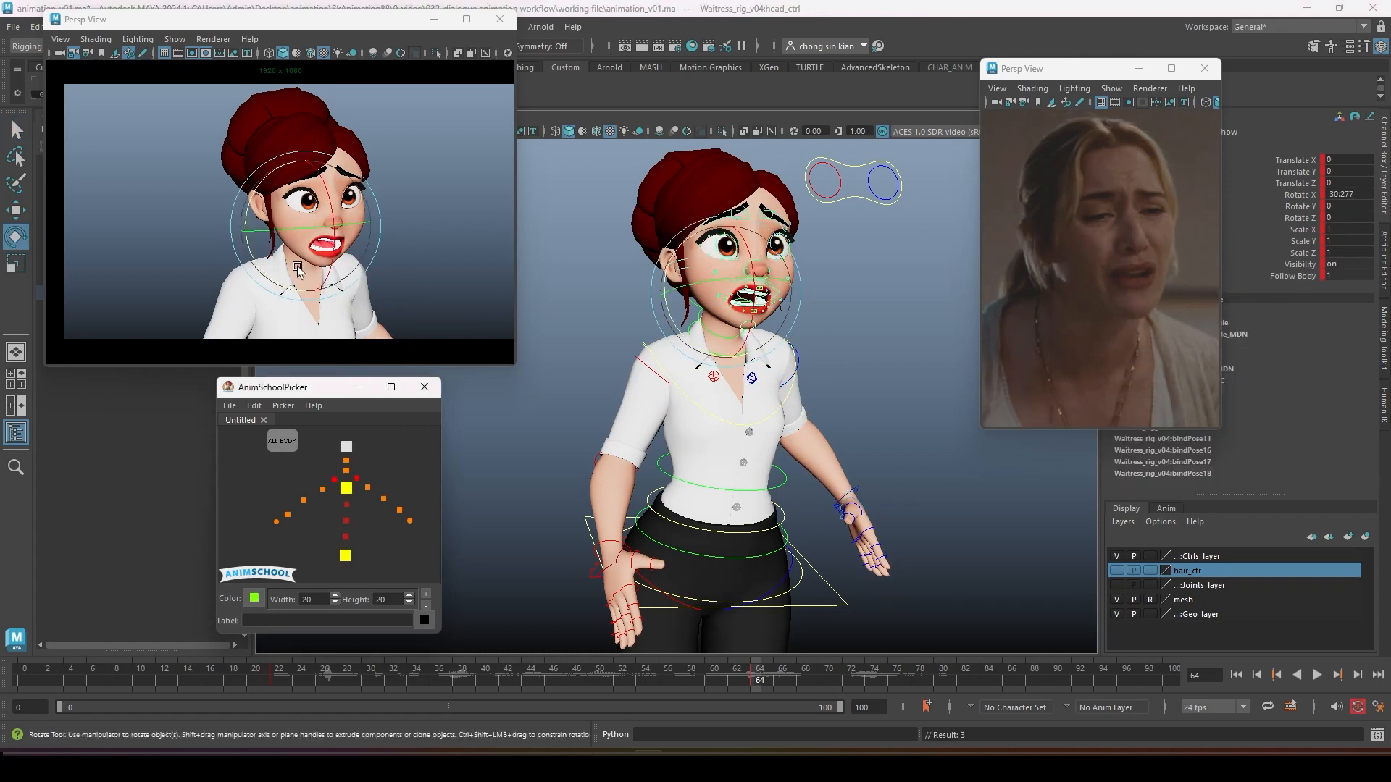
pyautogui.moveTo(293, 284); pyautogui.dragTo(286, 266)
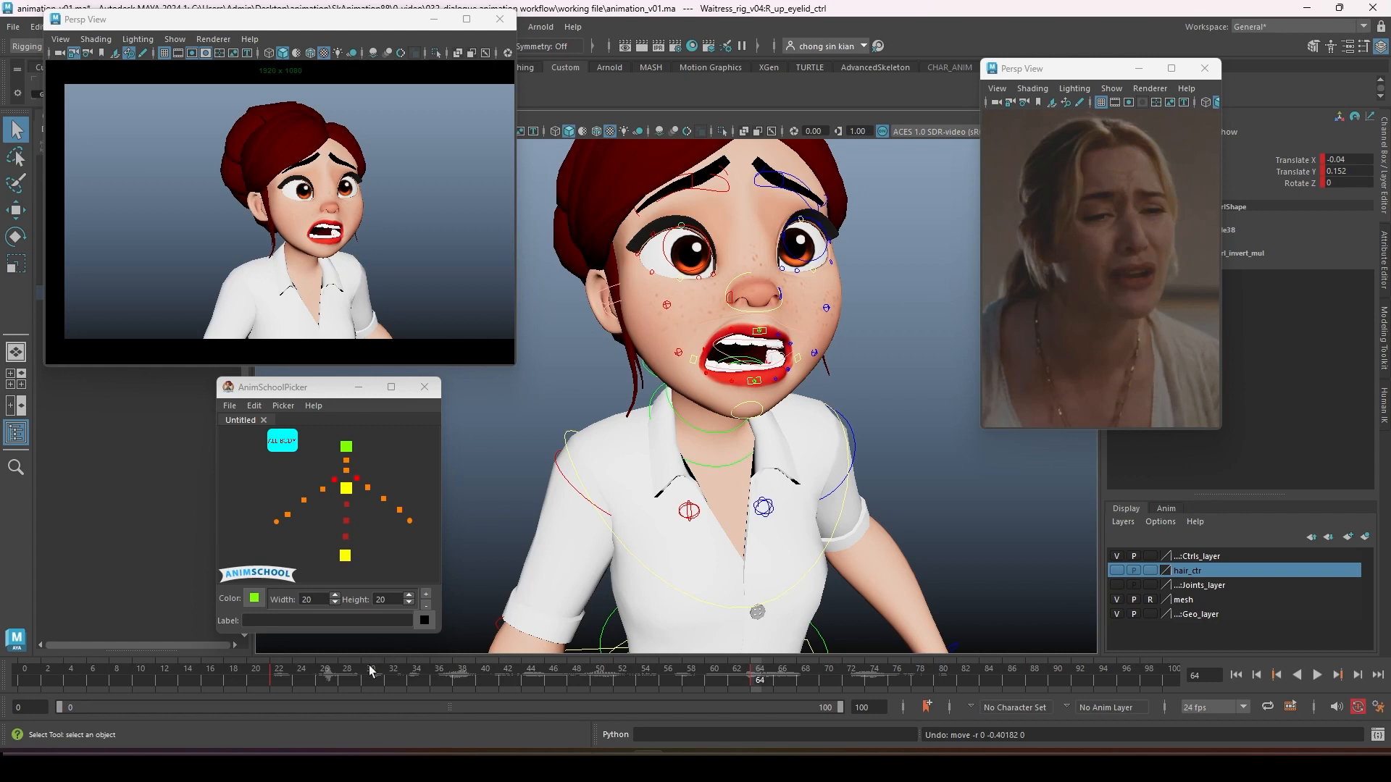
pyautogui.moveTo(278, 683); pyautogui.dragTo(497, 683)
pyautogui.hotkey('alt', 'v')
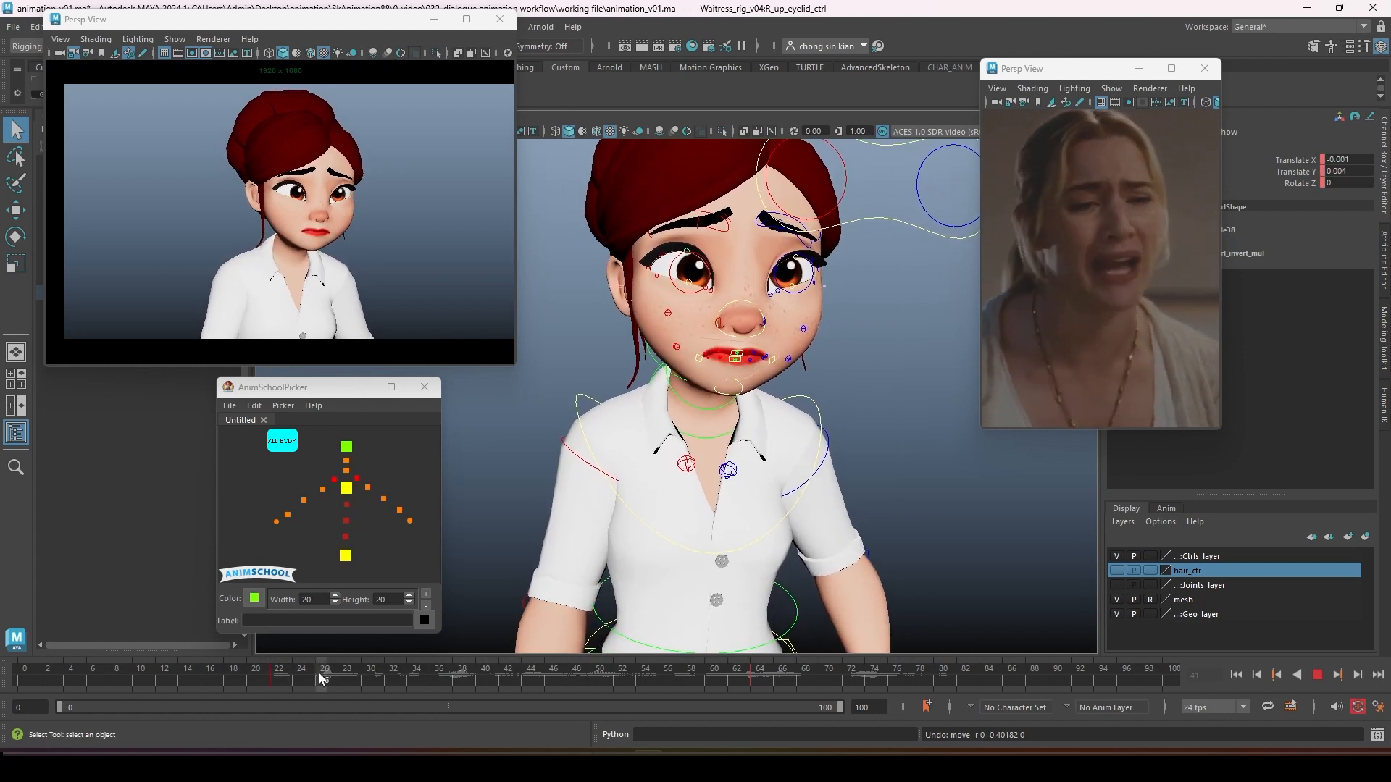
pyautogui.moveTo(463, 679); pyautogui.dragTo(341, 685)
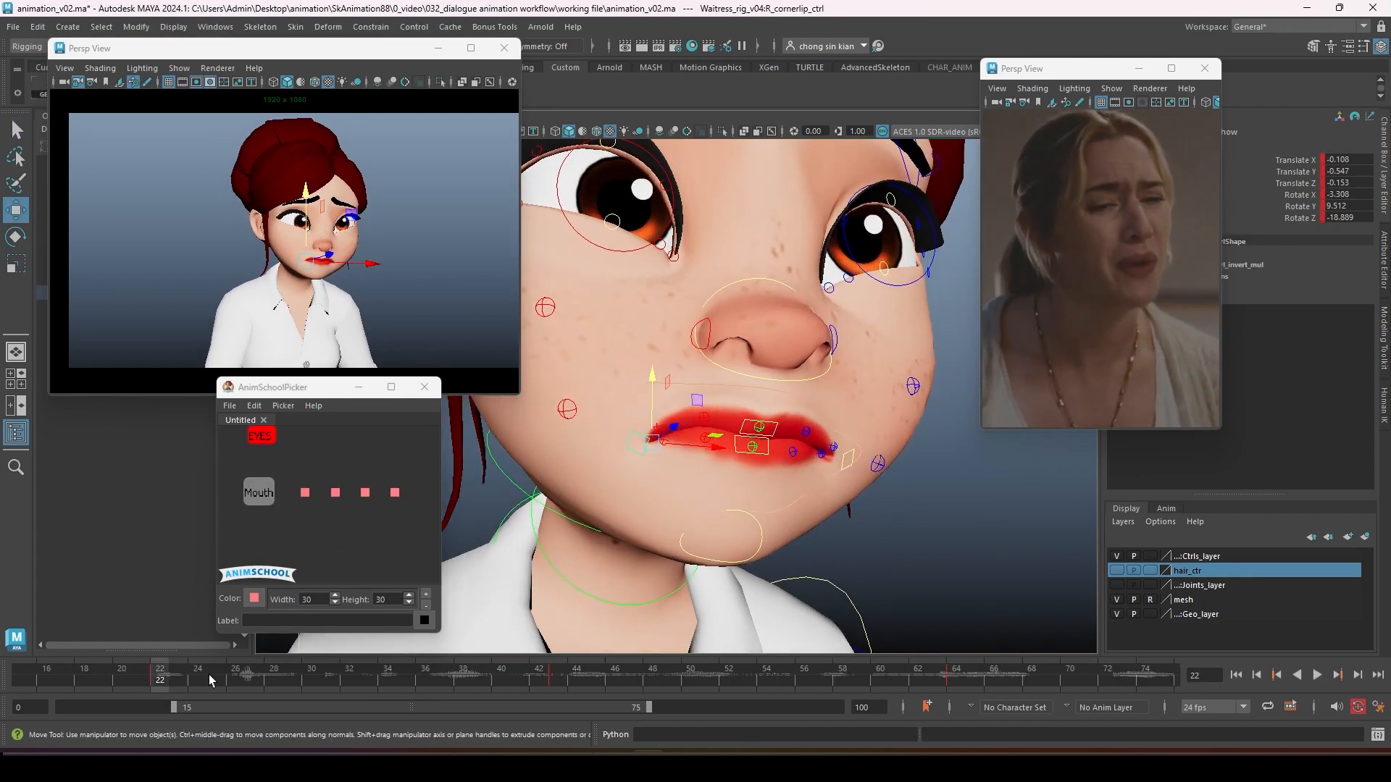
# Step: At frame 22, move the lip corner controls inward to narrow the character's mouth
pyautogui.click(680, 378)
pyautogui.press('e')
pyautogui.click(639, 443)
pyautogui.press('w')
pyautogui.moveTo(652, 457); pyautogui.dragTo(771, 438)
pyautogui.click(786, 468)
pyautogui.click(657, 428)
pyautogui.press('w')
pyautogui.press('q')
pyautogui.click(774, 443)
pyautogui.press('w')
pyautogui.keyDown('alt'); pyautogui.moveTo(851, 456); pyautogui.dragTo(713, 427); pyautogui.keyUp('alt')
pyautogui.press('q')
# Step: Rotate the jaw control, reposition the surrounding lip controls and select all the mouth controls
pyautogui.click(620, 380)
pyautogui.press('w')
pyautogui.click(620, 551)
pyautogui.press('e')
pyautogui.moveTo(649, 336); pyautogui.dragTo(783, 383)
pyautogui.click(621, 383)
pyautogui.press('w')
pyautogui.click(610, 456)
pyautogui.press('w')
pyautogui.scroll(5, 319, 268)
pyautogui.click(259, 493)
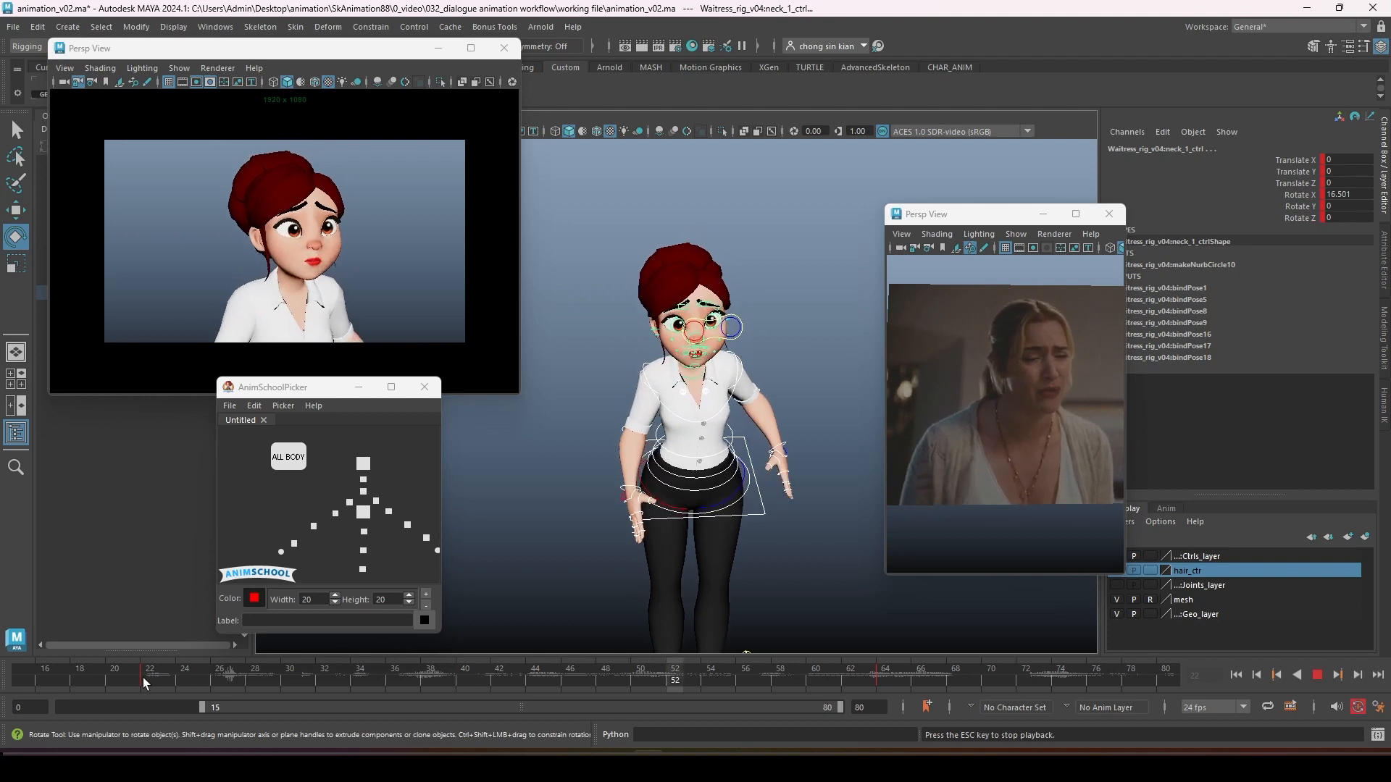
# Step: Hold the full-body pose from frame 22 by keying all body controls with it at frame 58
pyautogui.moveTo(133, 673); pyautogui.dragTo(878, 688)
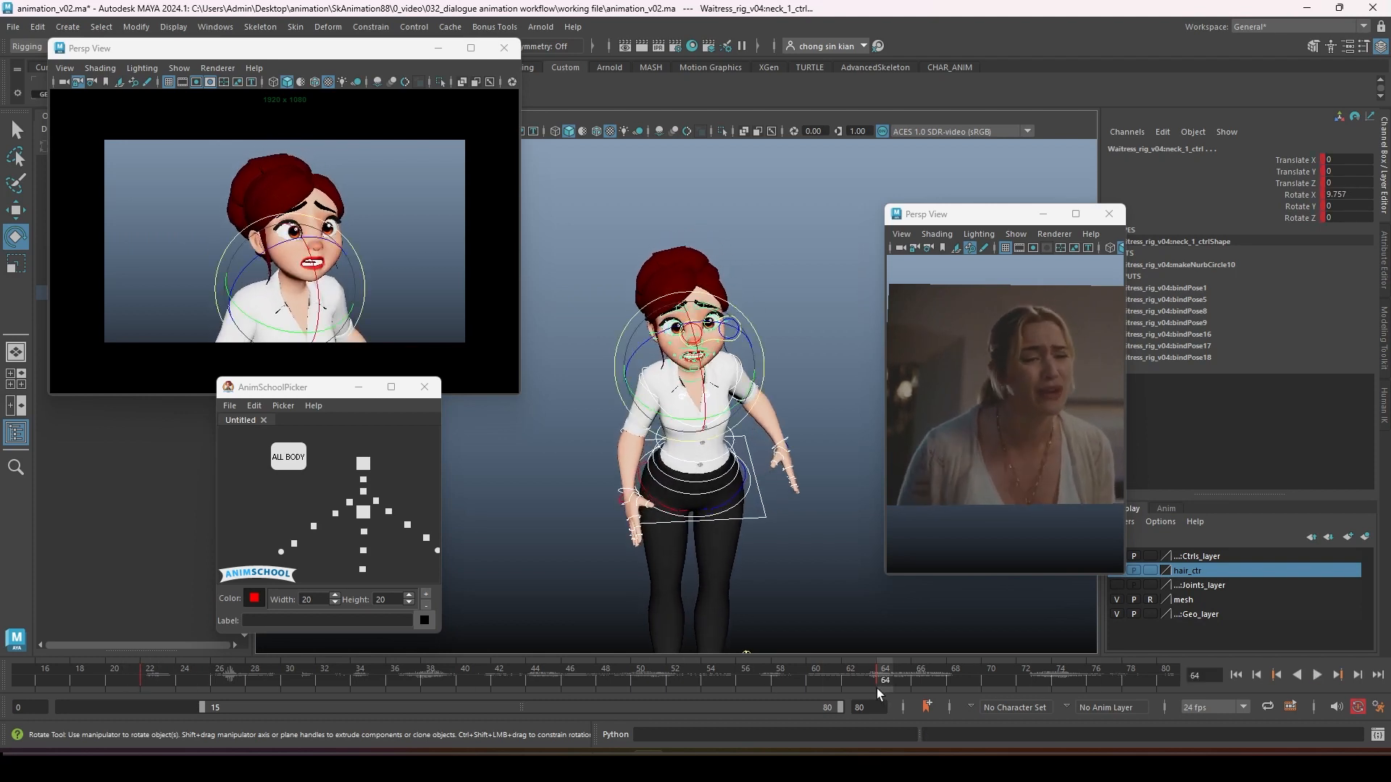
pyautogui.press(',')
pyautogui.hotkey('alt', 'v')
pyautogui.press('Escape')
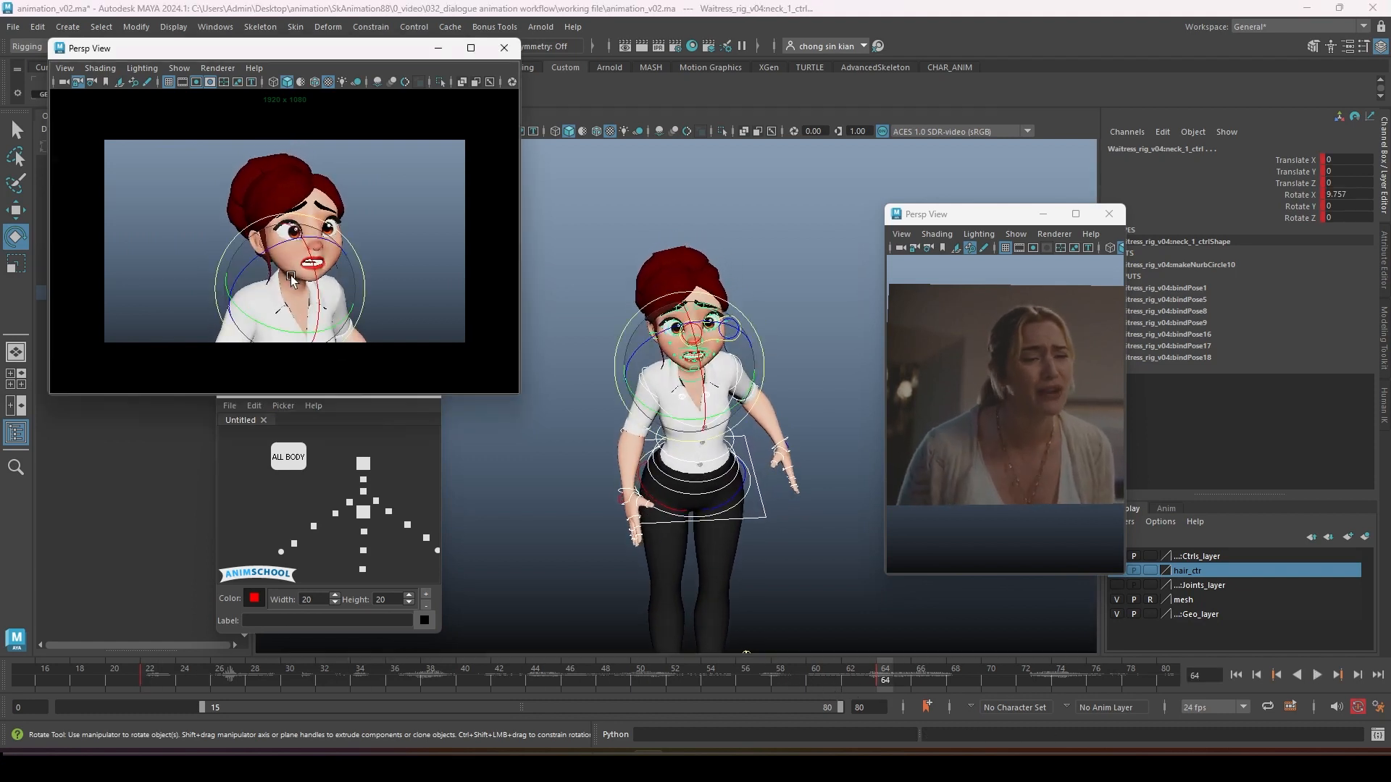
pyautogui.moveTo(151, 671)
pyautogui.mouseDown()
pyautogui.moveTo(636, 681)
pyautogui.moveTo(149, 675)
pyautogui.mouseUp()
pyautogui.click(244, 498)
pyautogui.click(288, 458)
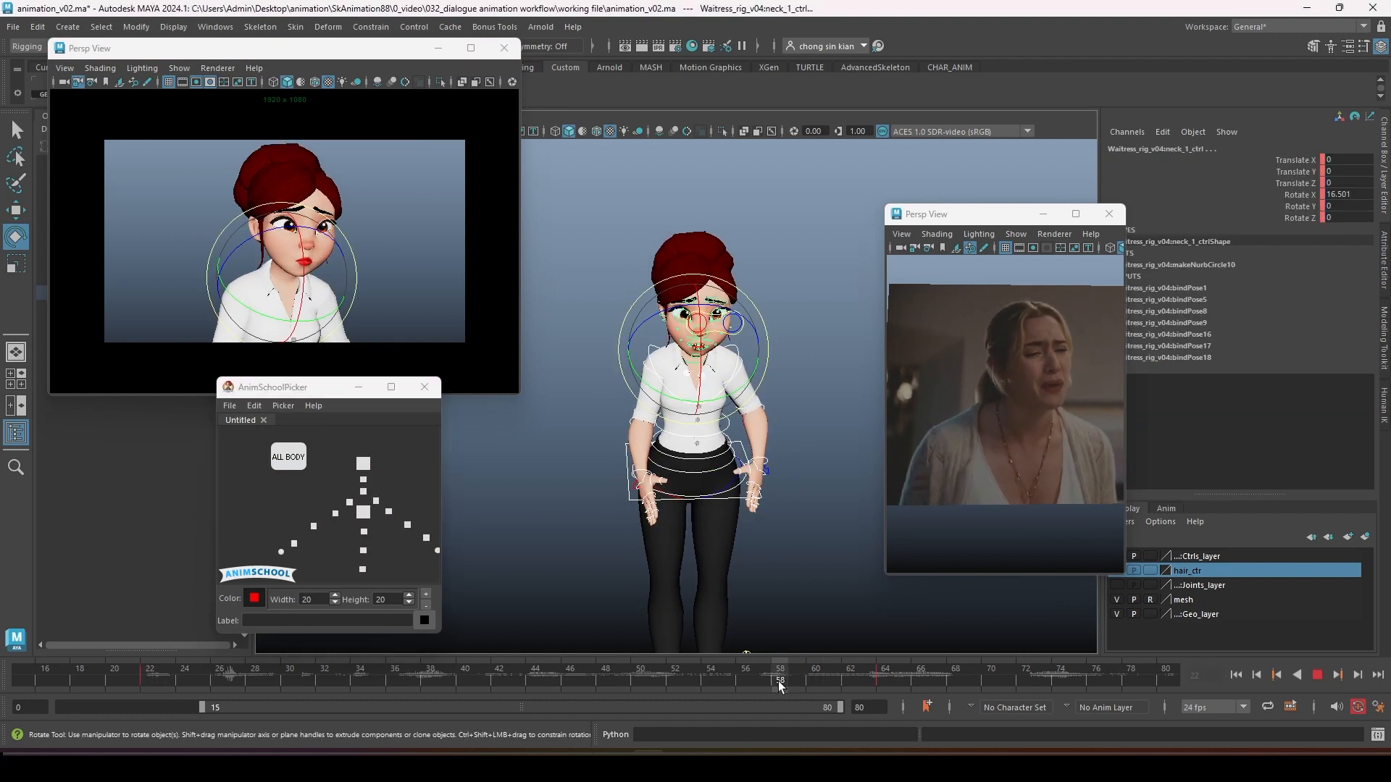
pyautogui.press('s')
# Step: Flip and play between frames 22 and 58 to compare the held pose with the reference
pyautogui.click(154, 672)
pyautogui.press('.')
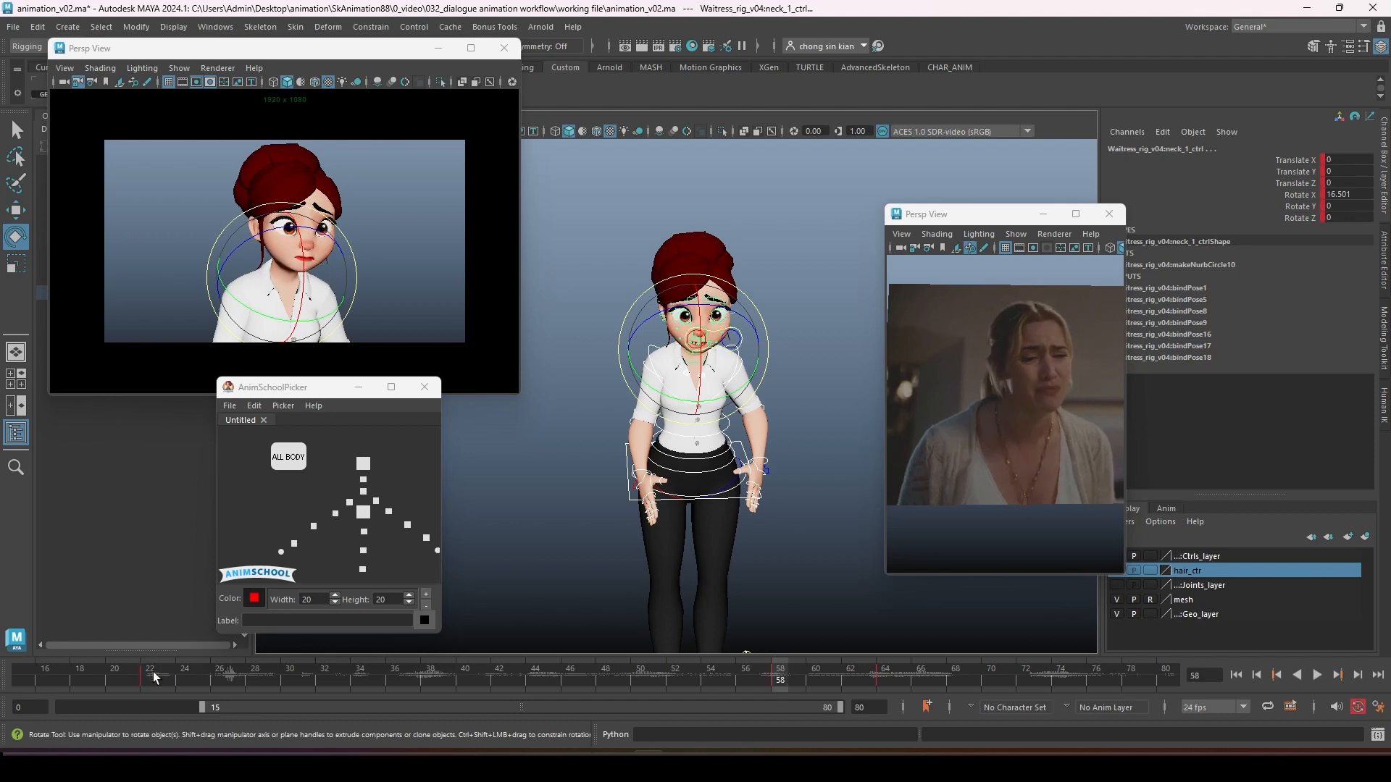
pyautogui.press(',')
pyautogui.press('.')
pyautogui.press(',')
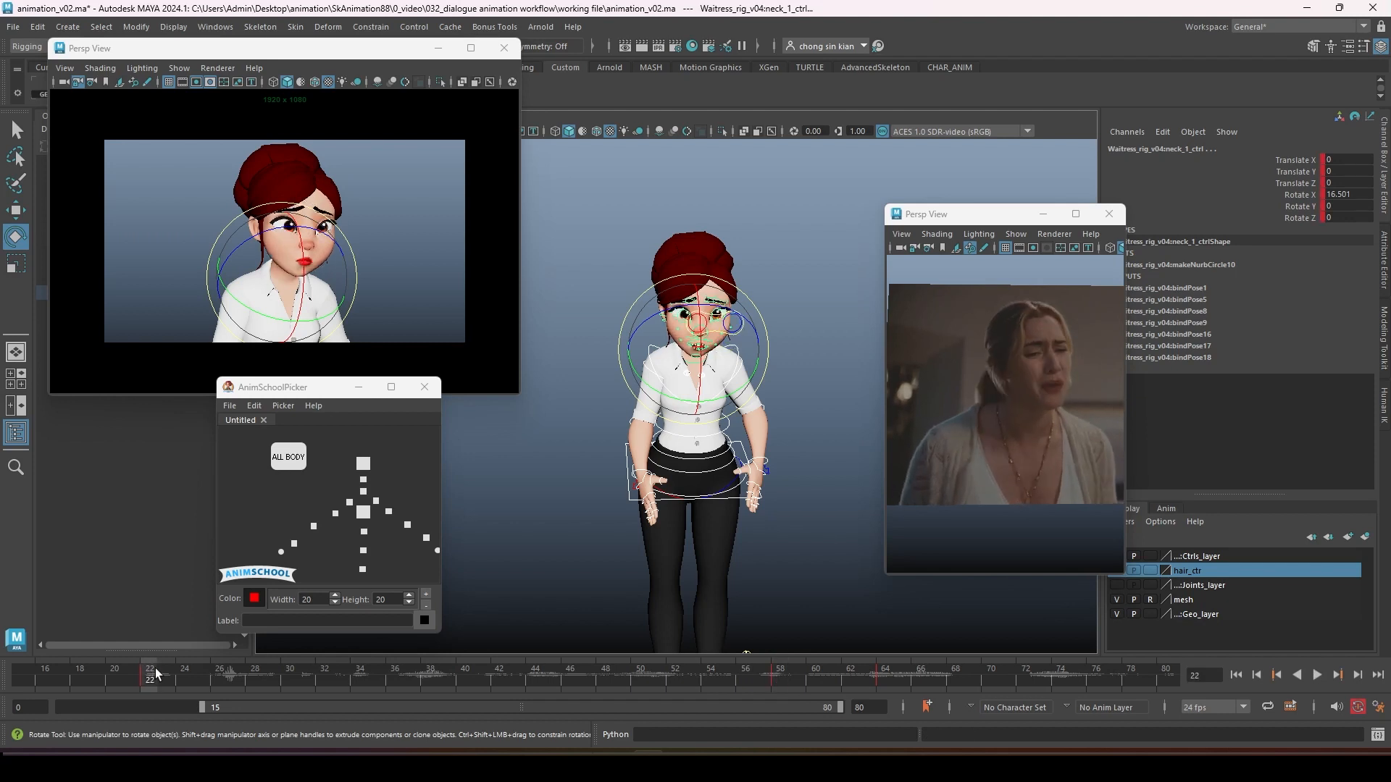
pyautogui.click(784, 677)
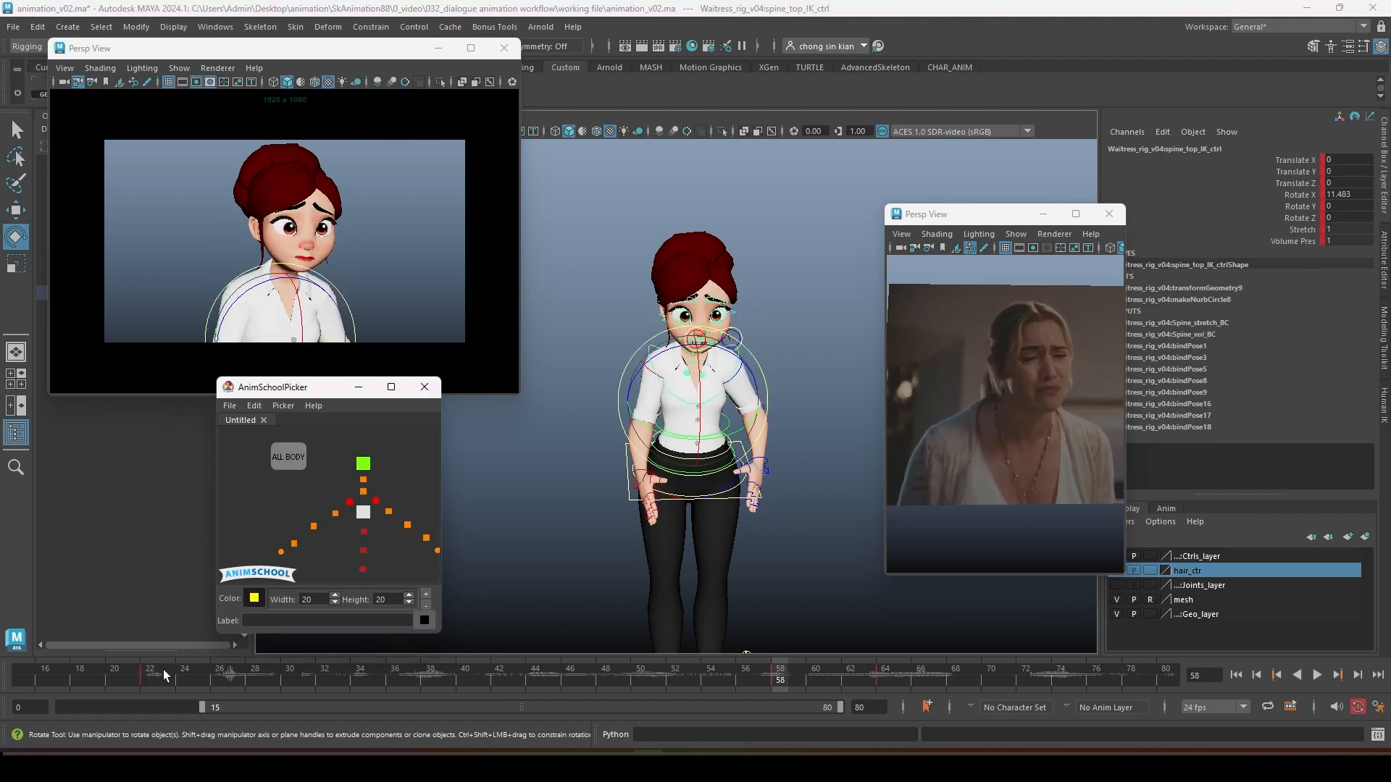
pyautogui.click(153, 671)
pyautogui.hotkey('alt', 'v')
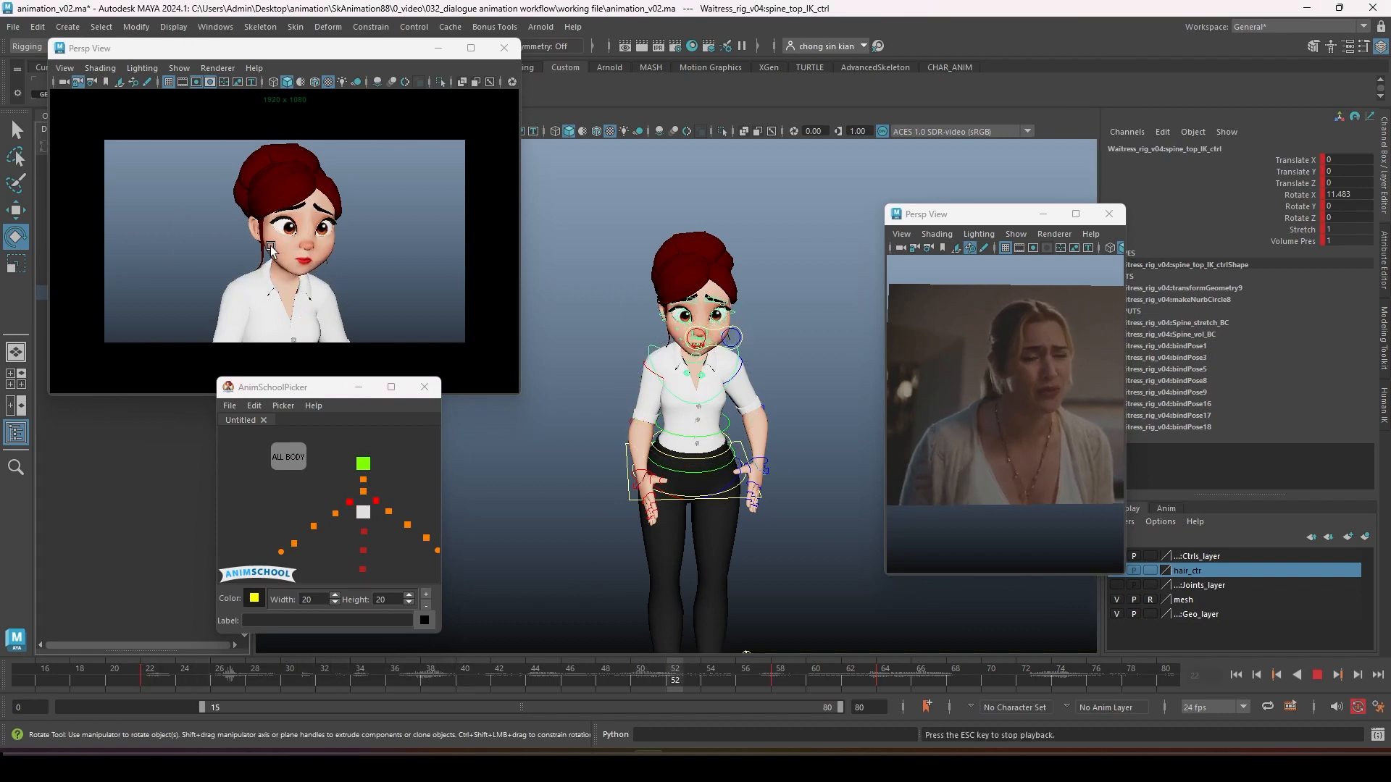
pyautogui.click(275, 243)
pyautogui.click(153, 677)
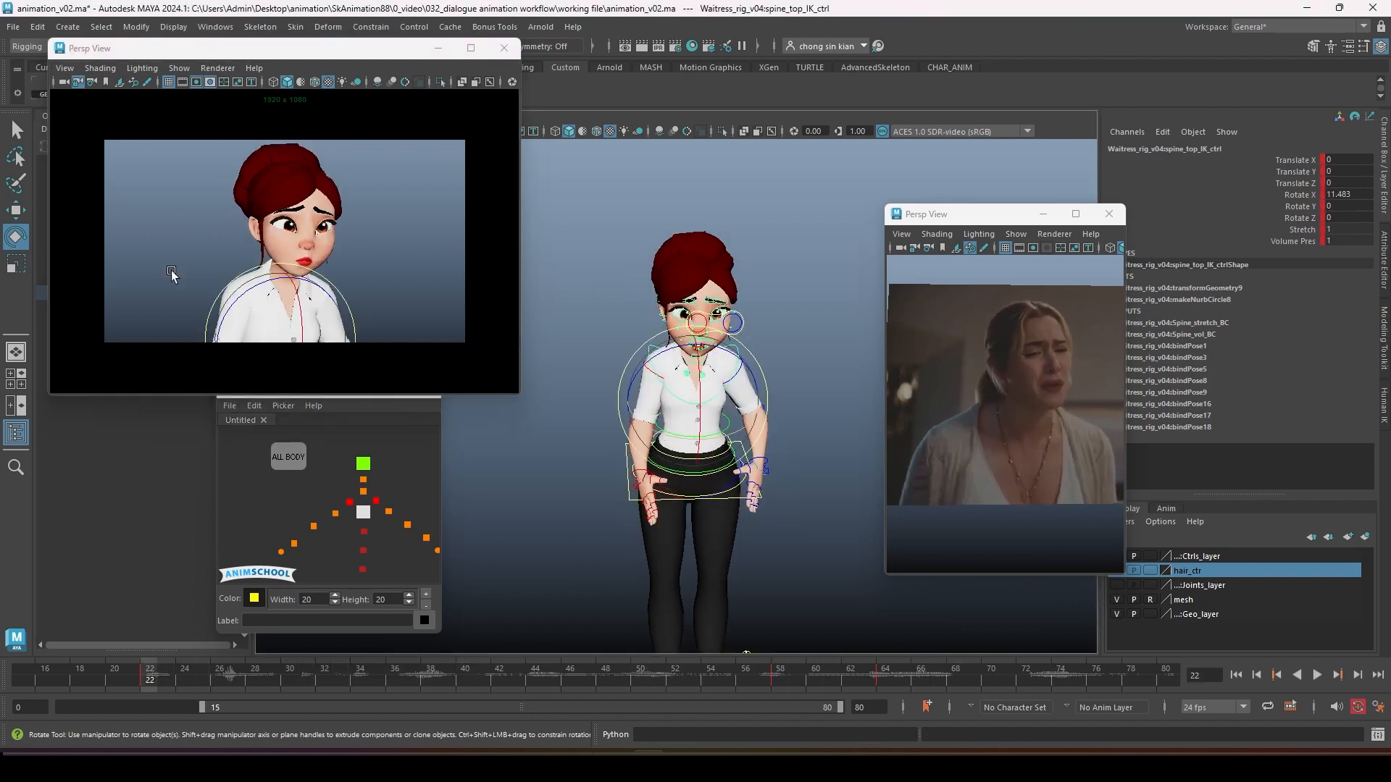
pyautogui.hotkey('alt', 'v')
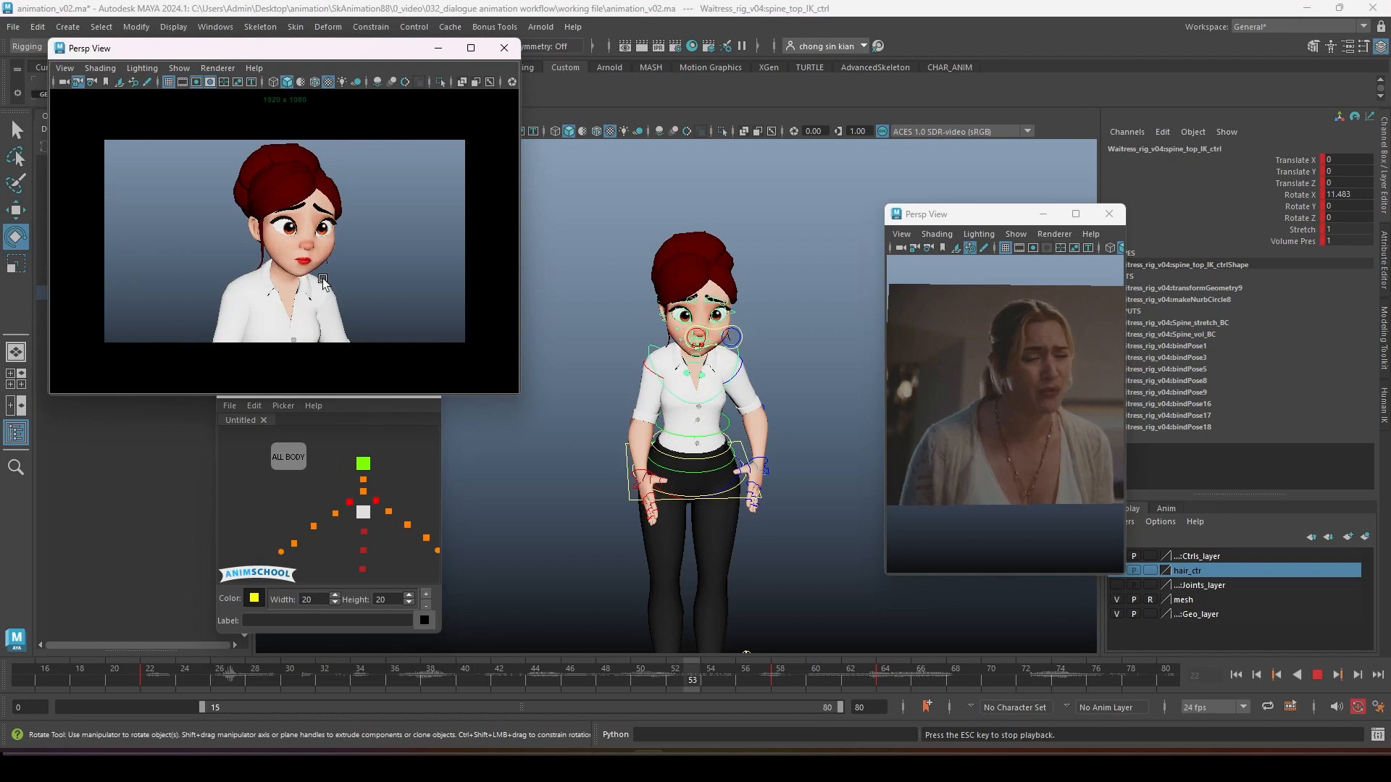
pyautogui.moveTo(761, 681); pyautogui.dragTo(780, 682)
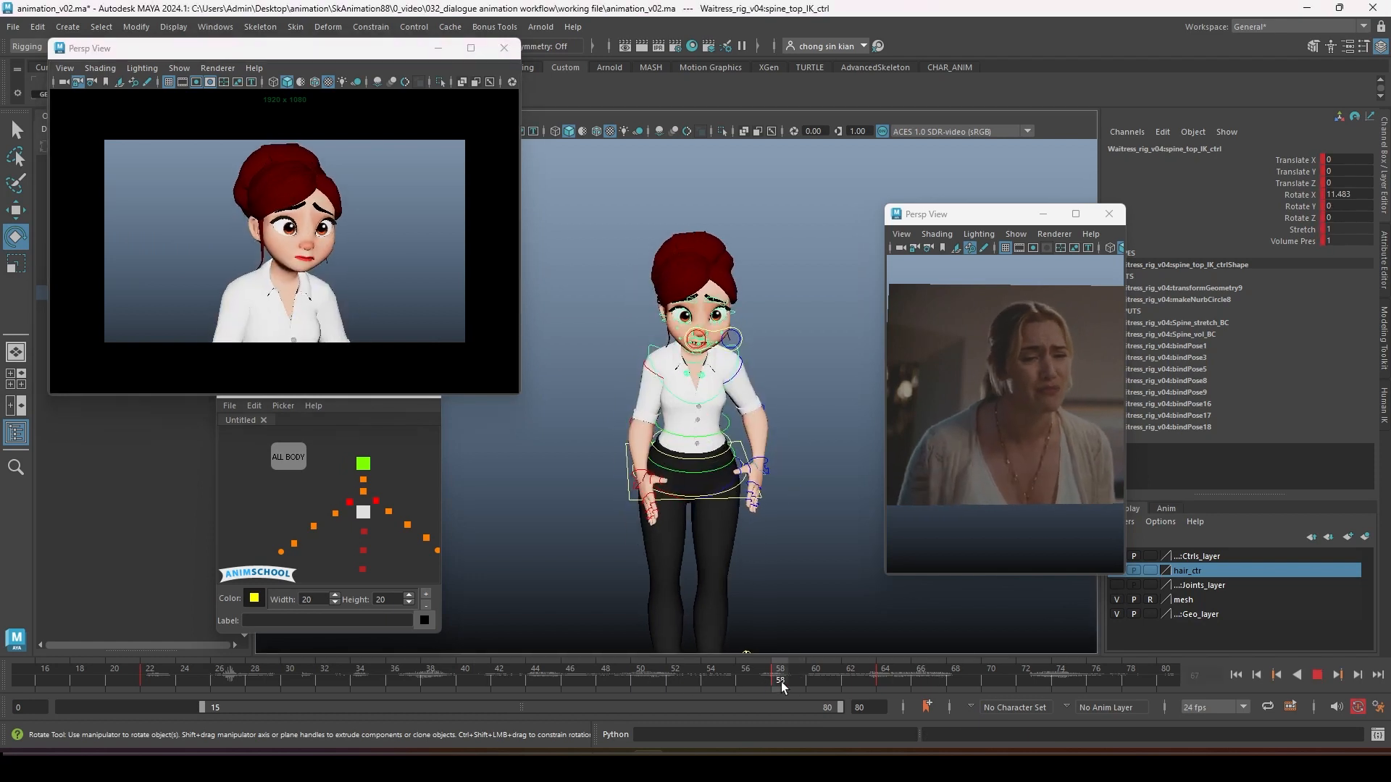
# Step: Adjust the rotation of the body controls at frame 22 to build a moving hold towards frame 58
pyautogui.press('q')
pyautogui.click(369, 524)
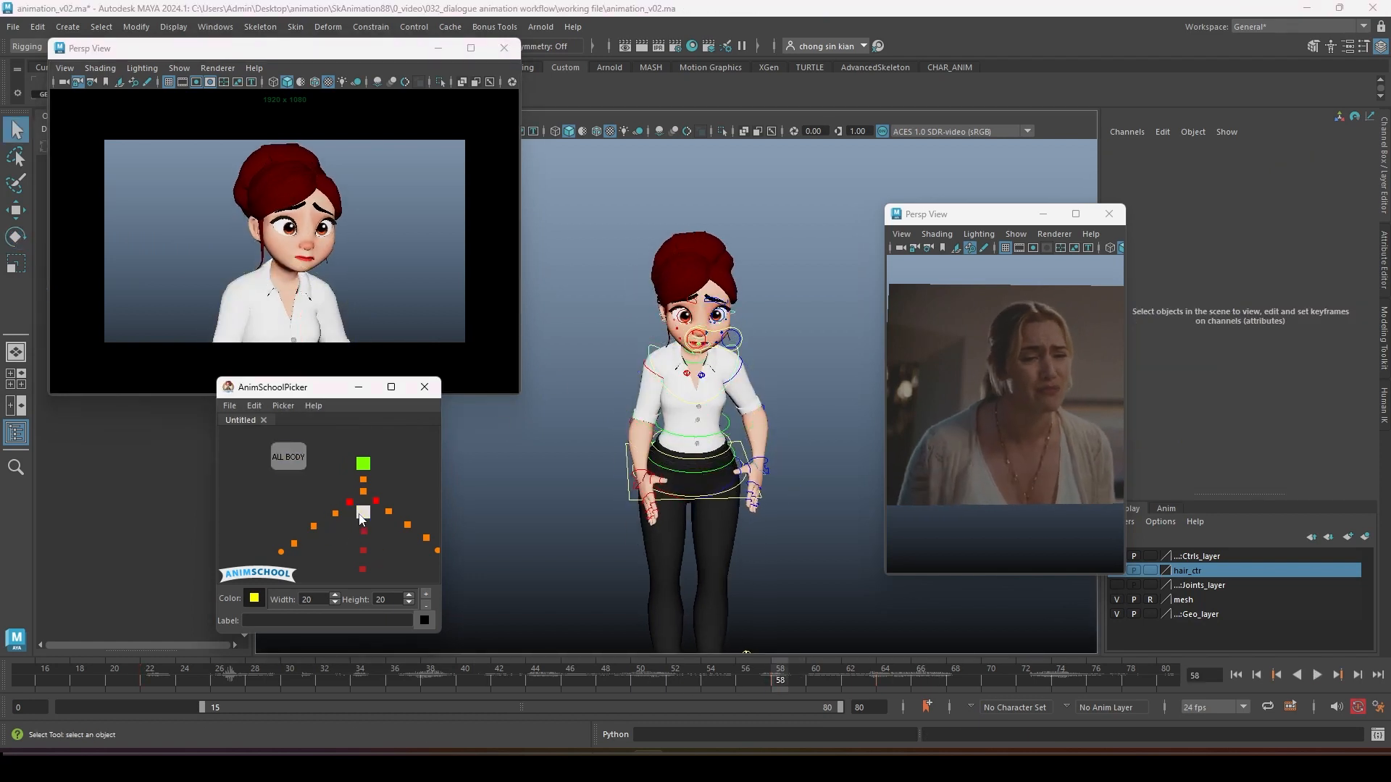
pyautogui.click(364, 513)
pyautogui.press('e')
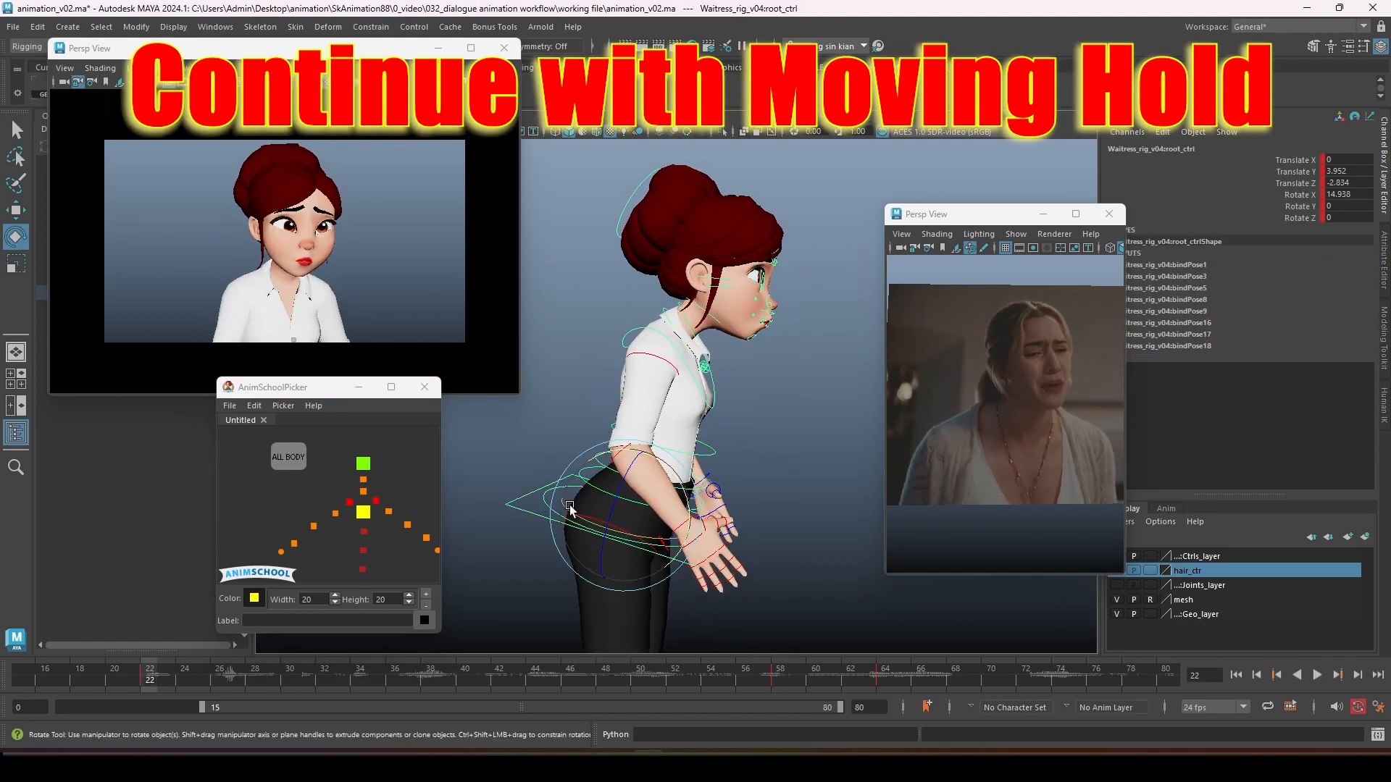
pyautogui.moveTo(733, 380); pyautogui.dragTo(742, 402)
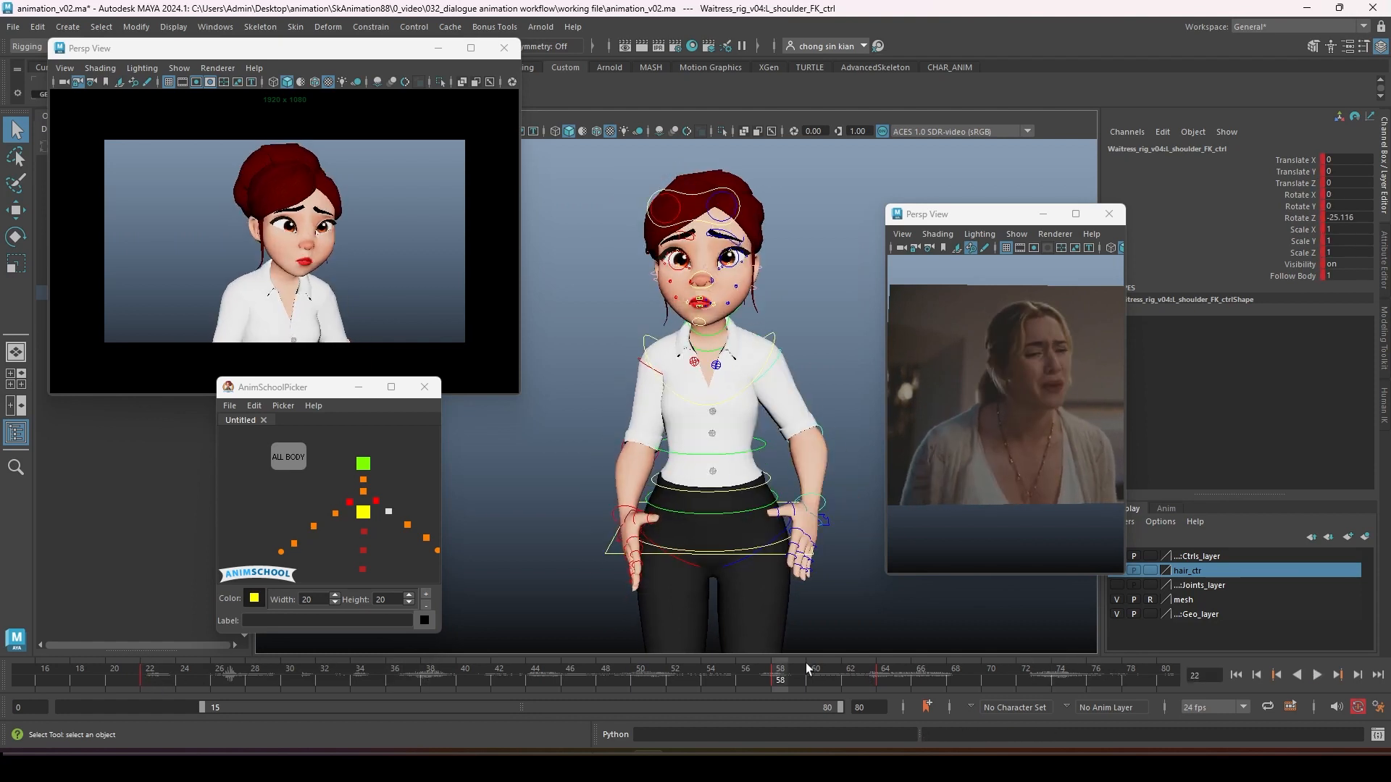
# Step: Move the root control at frame 64 to offset the body, comparing it with the neighbouring key poses
pyautogui.click(342, 317)
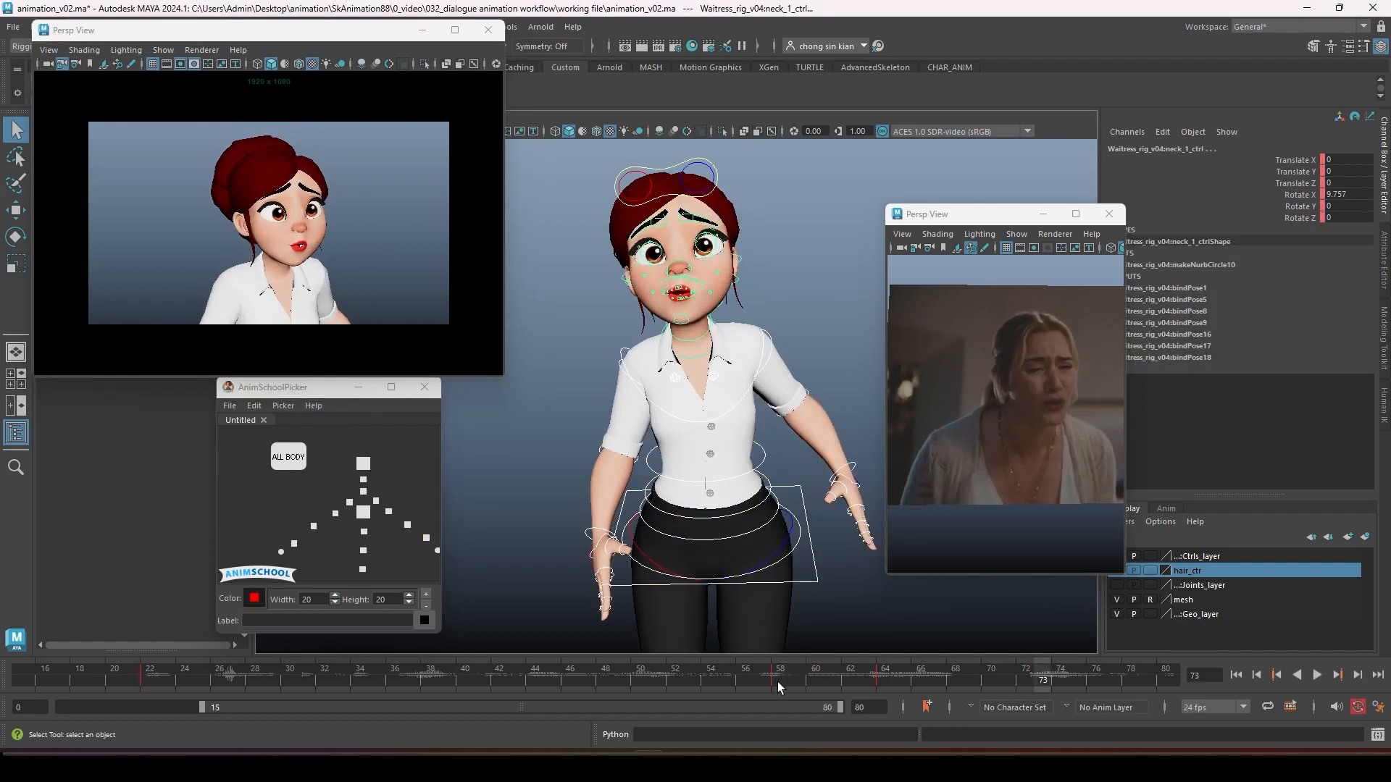
pyautogui.moveTo(776, 686); pyautogui.dragTo(884, 680)
pyautogui.hotkey('alt', 'v')
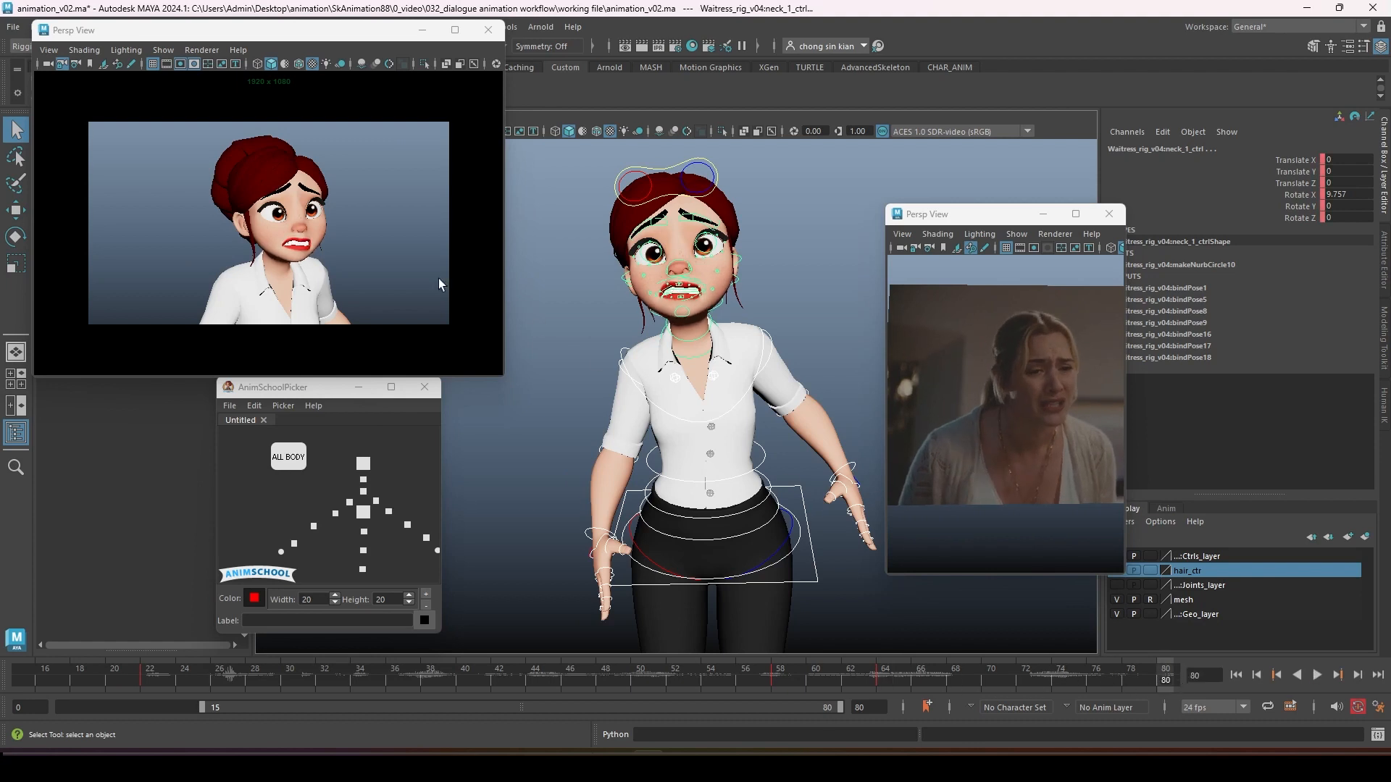
pyautogui.moveTo(881, 675)
pyautogui.mouseDown()
pyautogui.moveTo(785, 666)
pyautogui.moveTo(882, 677)
pyautogui.mouseUp()
pyautogui.click(814, 558)
pyautogui.keyDown('alt'); pyautogui.moveTo(833, 523); pyautogui.dragTo(731, 505); pyautogui.keyUp('alt')
pyautogui.press('w')
pyautogui.press(',')
pyautogui.press('.')
pyautogui.press('.')
pyautogui.press(',')
pyautogui.press('.')
pyautogui.press(',')
pyautogui.press(',')
pyautogui.press('.')
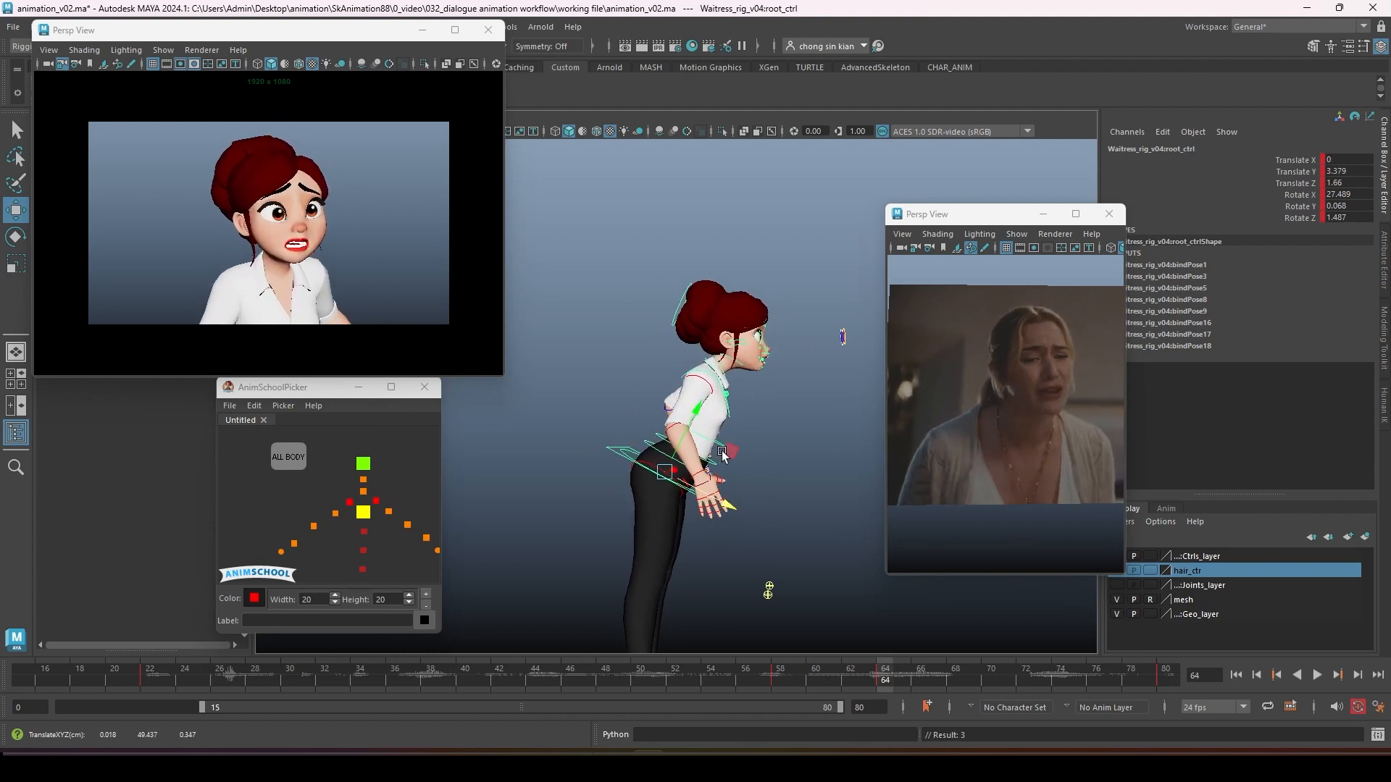
# Step: Rotate the upper spine control at frame 64 and select the head control
pyautogui.click(363, 512)
pyautogui.press('e')
pyautogui.moveTo(770, 395); pyautogui.dragTo(773, 407)
pyautogui.click(362, 464)
pyautogui.press('q')
# Step: Play the blocked animation several times to review the timing of the poses and moving holds
pyautogui.hotkey('alt', 'v')
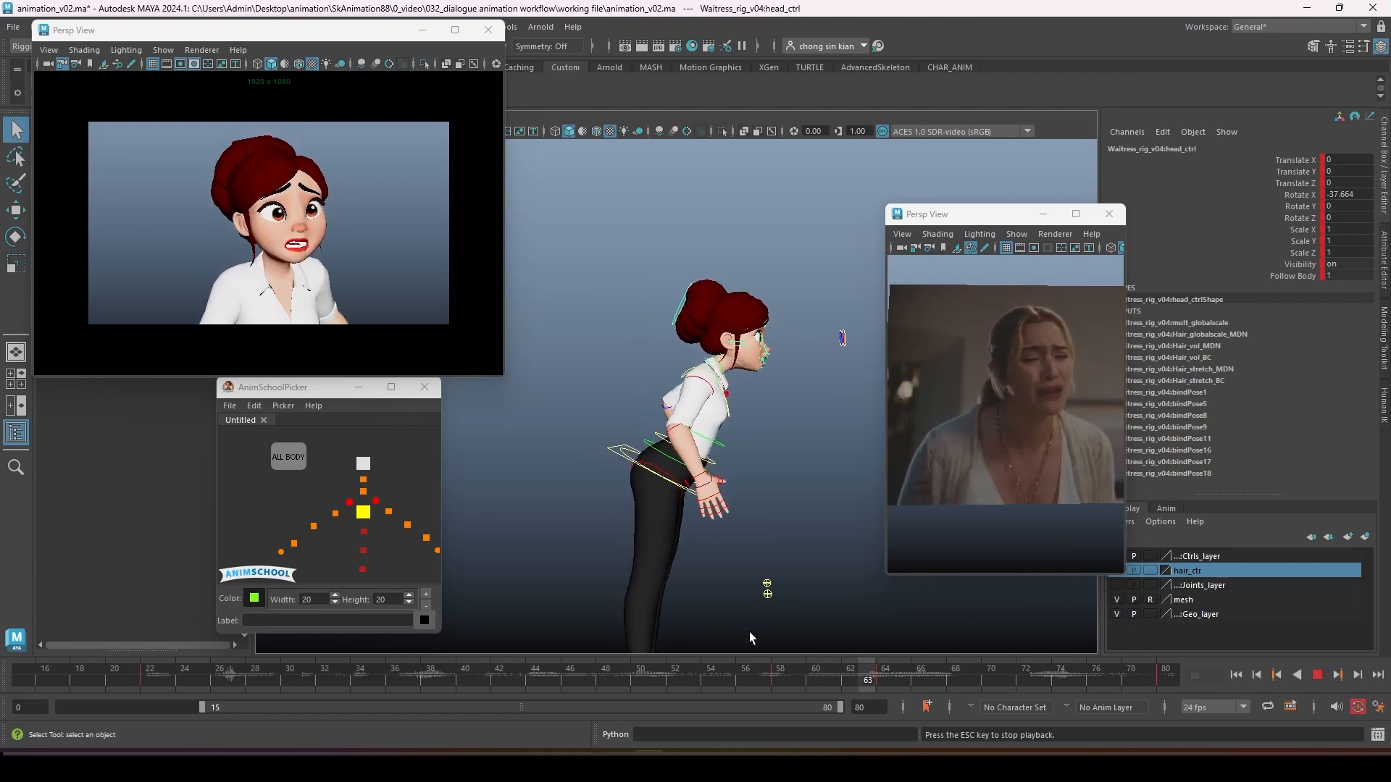
pyautogui.click(873, 668)
pyautogui.hotkey('alt', 'v')
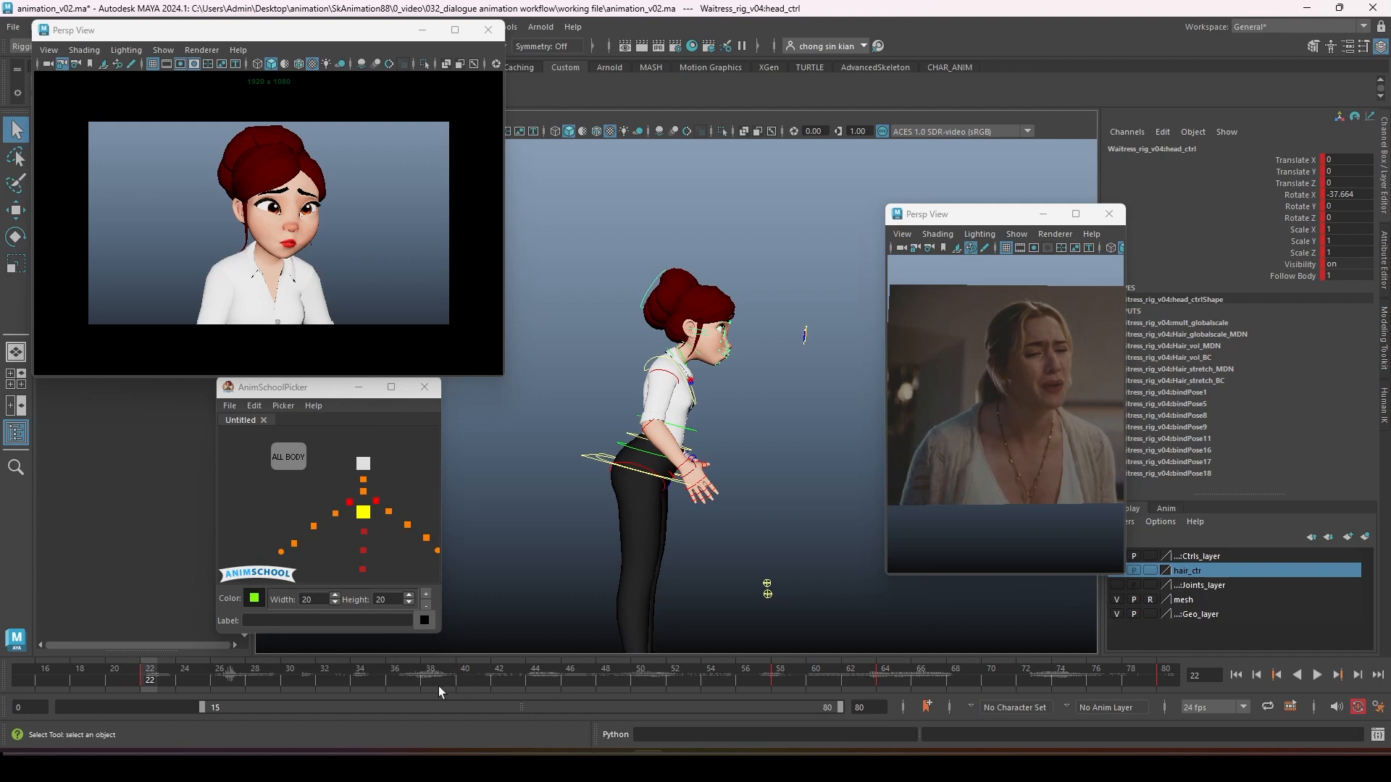
pyautogui.hotkey('alt', 'v')
pyautogui.click(129, 684)
pyautogui.hotkey('alt', 'v')
pyautogui.hotkey('alt', 'v')
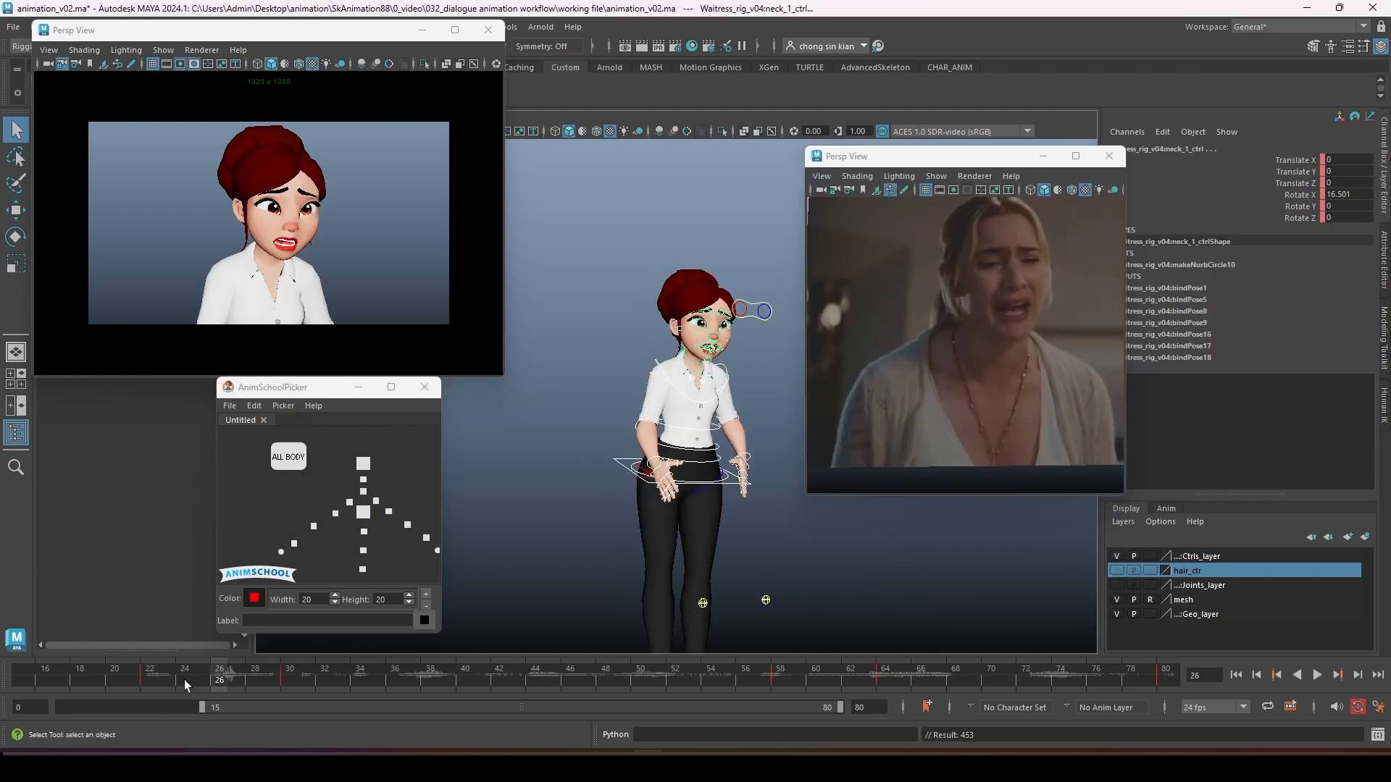
# Step: Move the root control at frame 22 to about 3.952 in Translate Y and -2.834 in Translate Z
pyautogui.hotkey('alt', 'v')
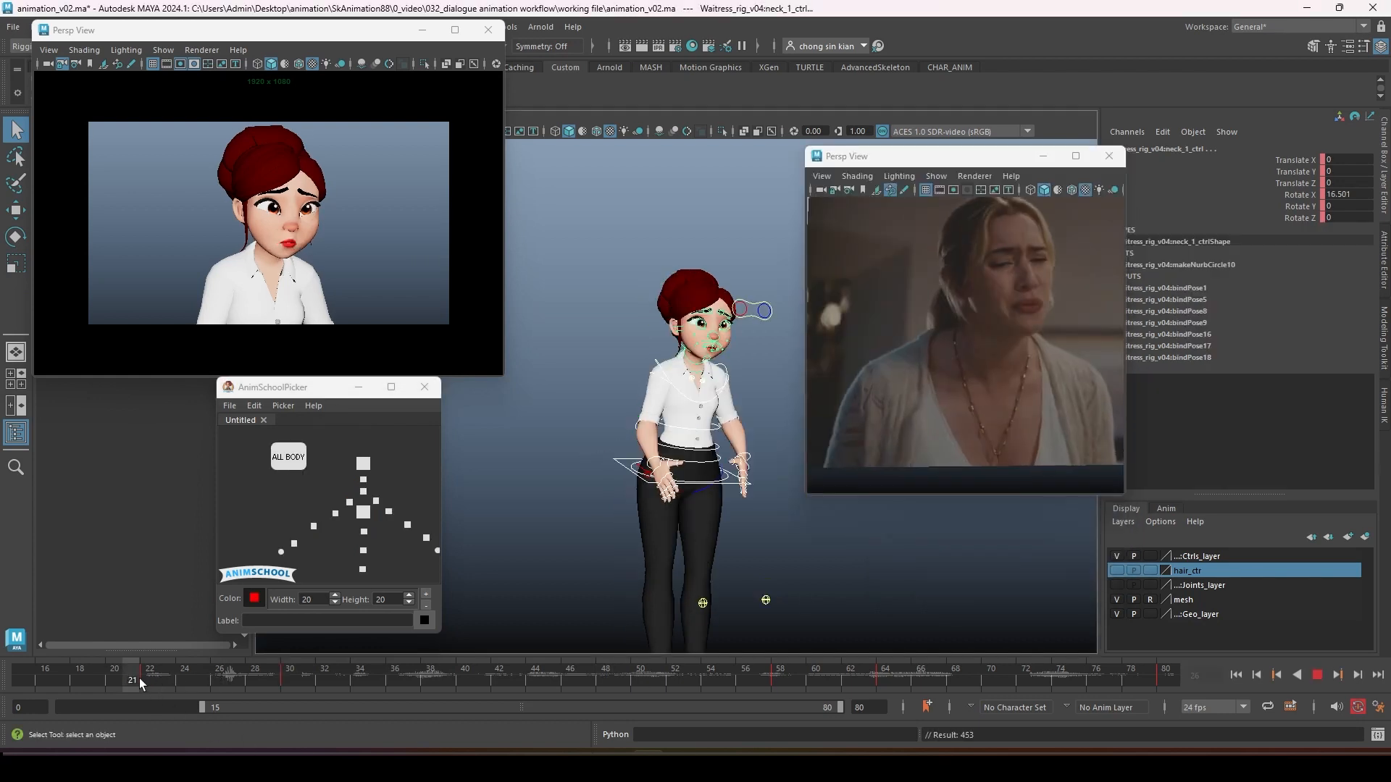
pyautogui.moveTo(159, 675); pyautogui.dragTo(221, 676)
pyautogui.moveTo(667, 362); pyautogui.dragTo(662, 343)
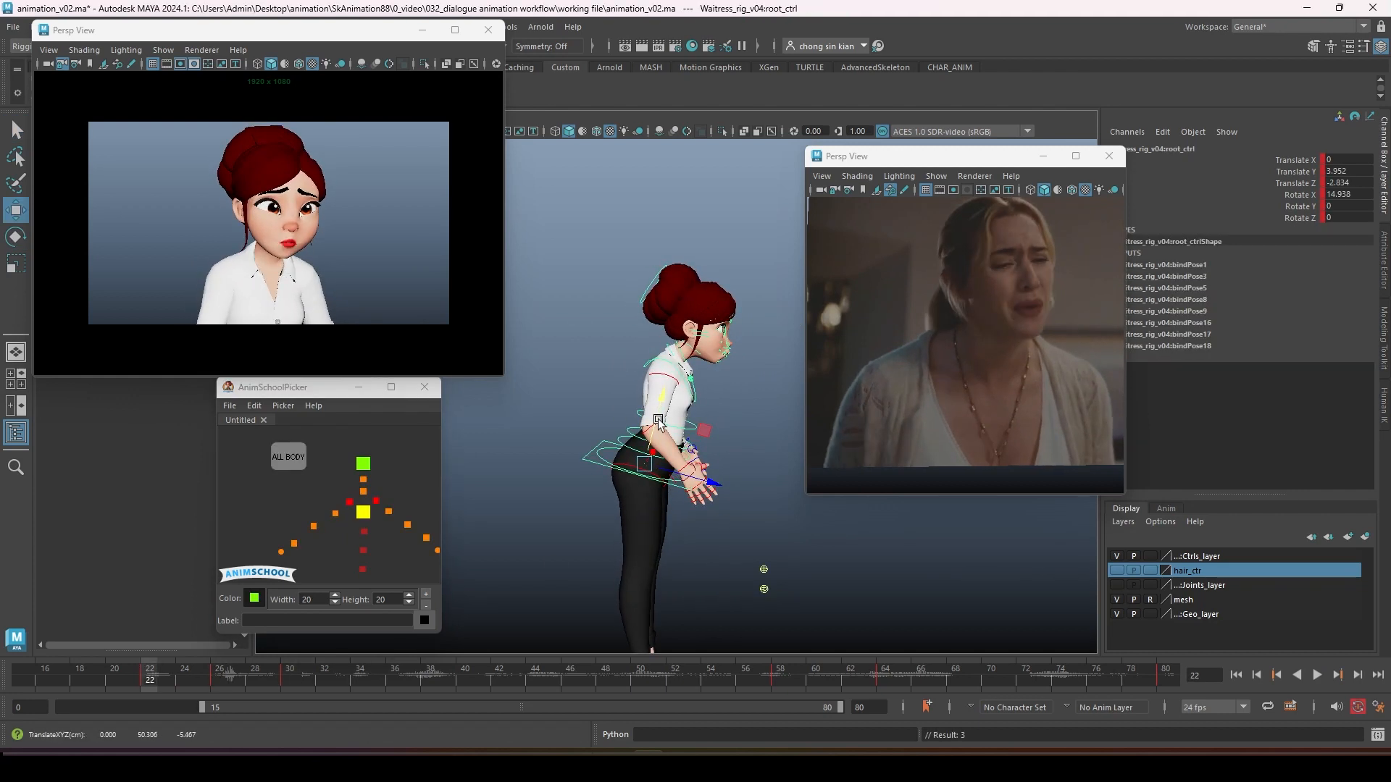
pyautogui.hotkey('alt', 'v')
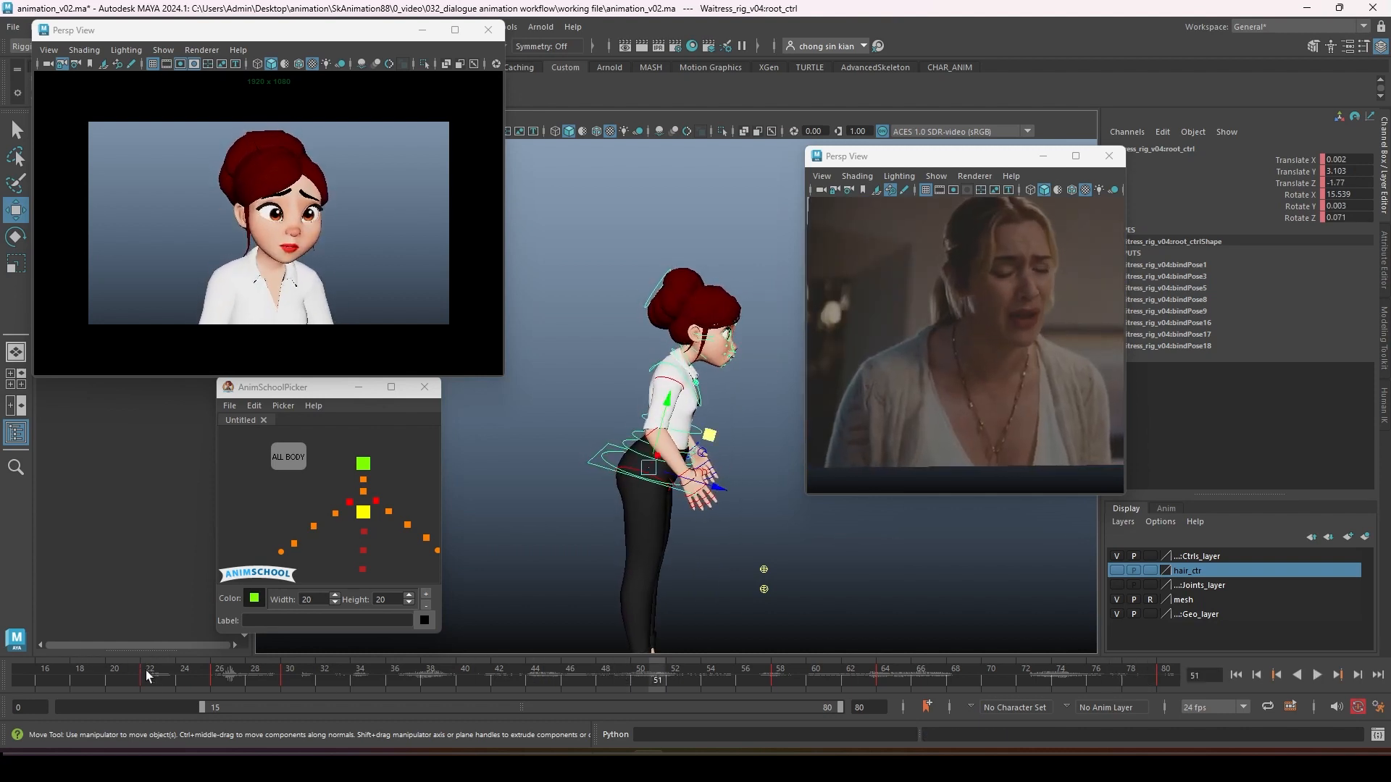
# Step: Play and scrub the frames from 22 onwards to compare the body movement with the video reference
pyautogui.click(148, 676)
pyautogui.press('.')
pyautogui.press('.')
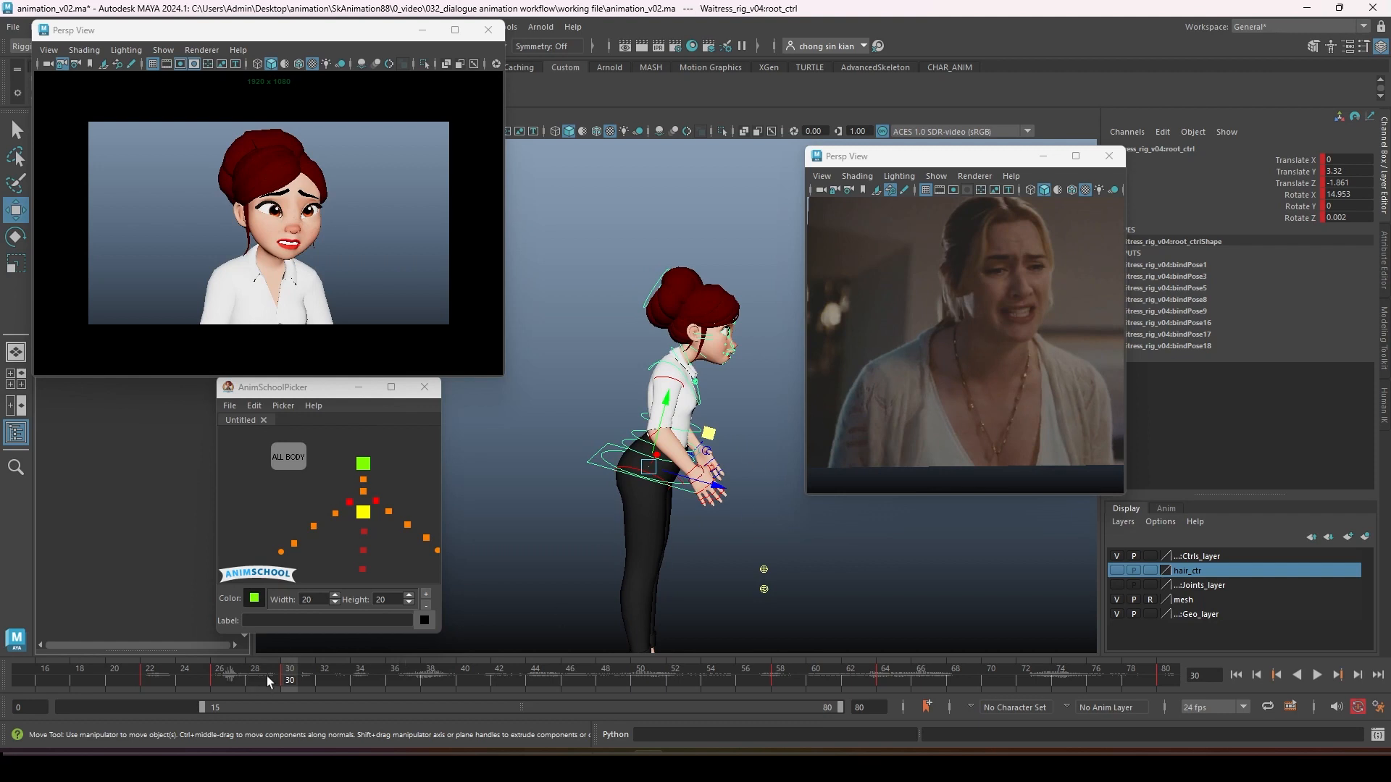
pyautogui.click(336, 678)
pyautogui.hotkey('alt', 'v')
pyautogui.hotkey('alt', 'v')
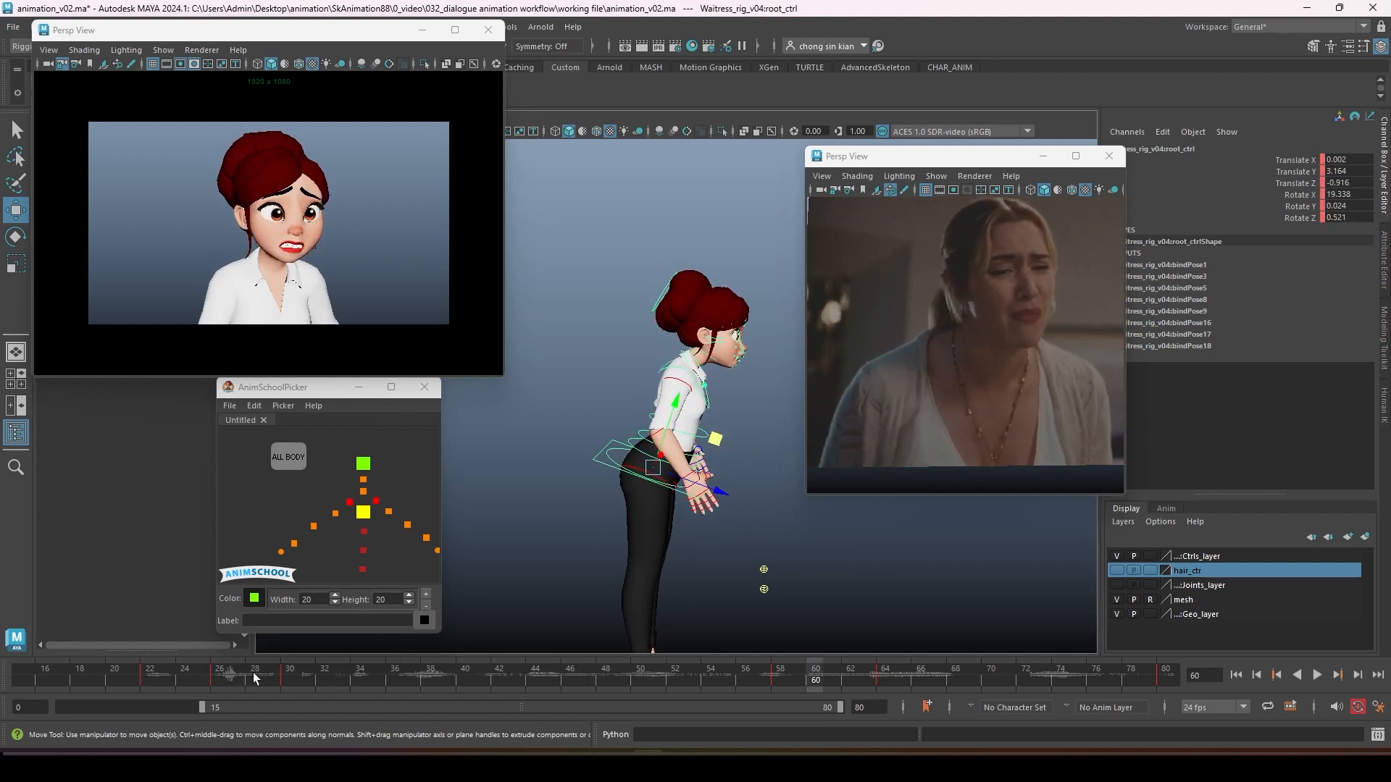
pyautogui.click(253, 672)
pyautogui.hotkey('alt', 'v')
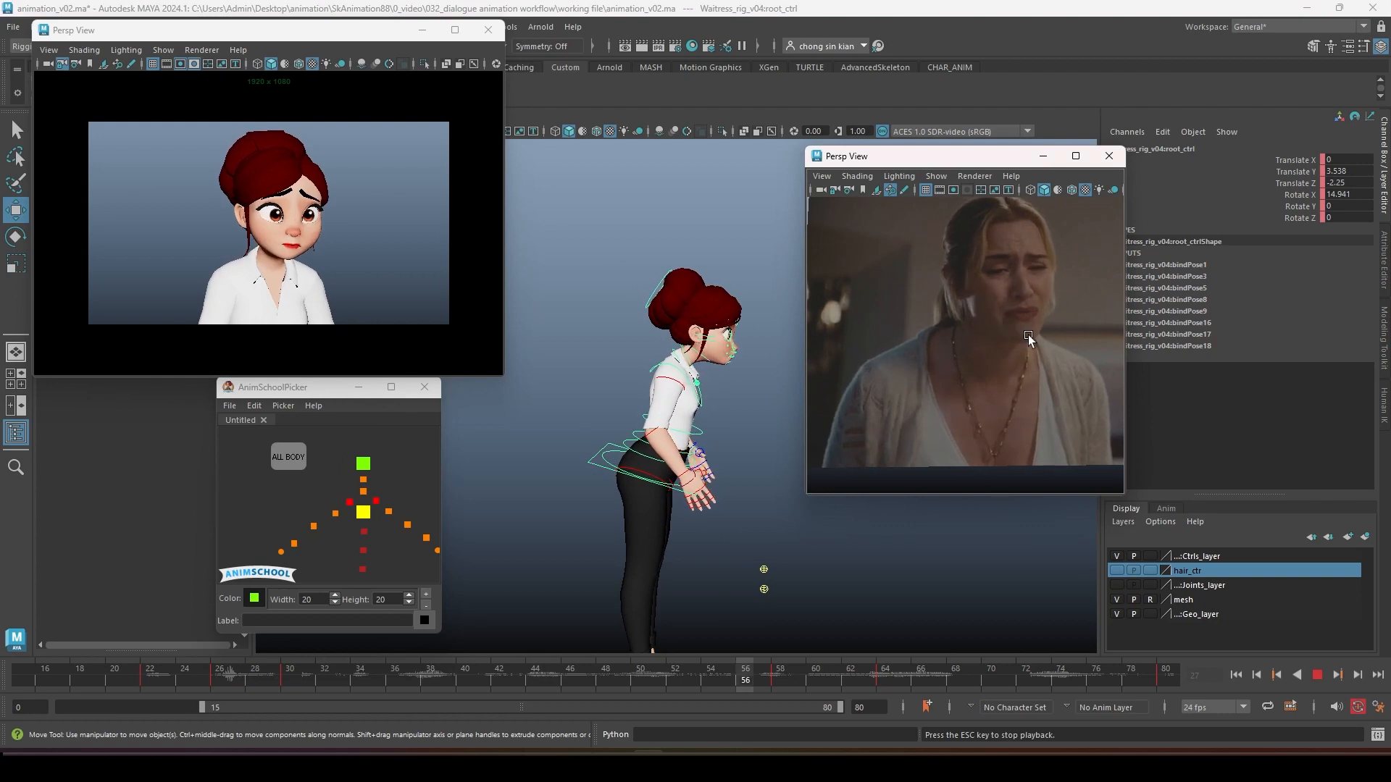
pyautogui.hotkey('alt', 'v')
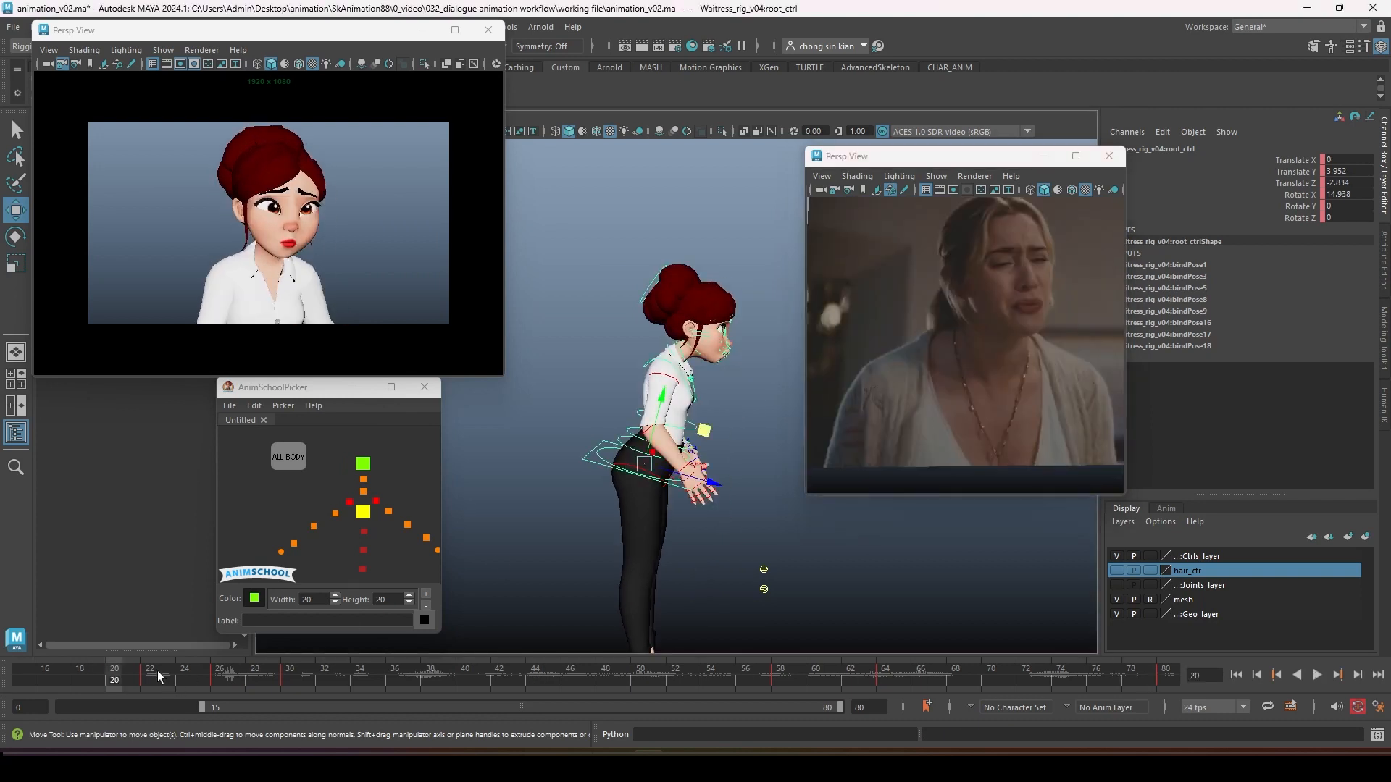
pyautogui.hotkey('alt', 'v')
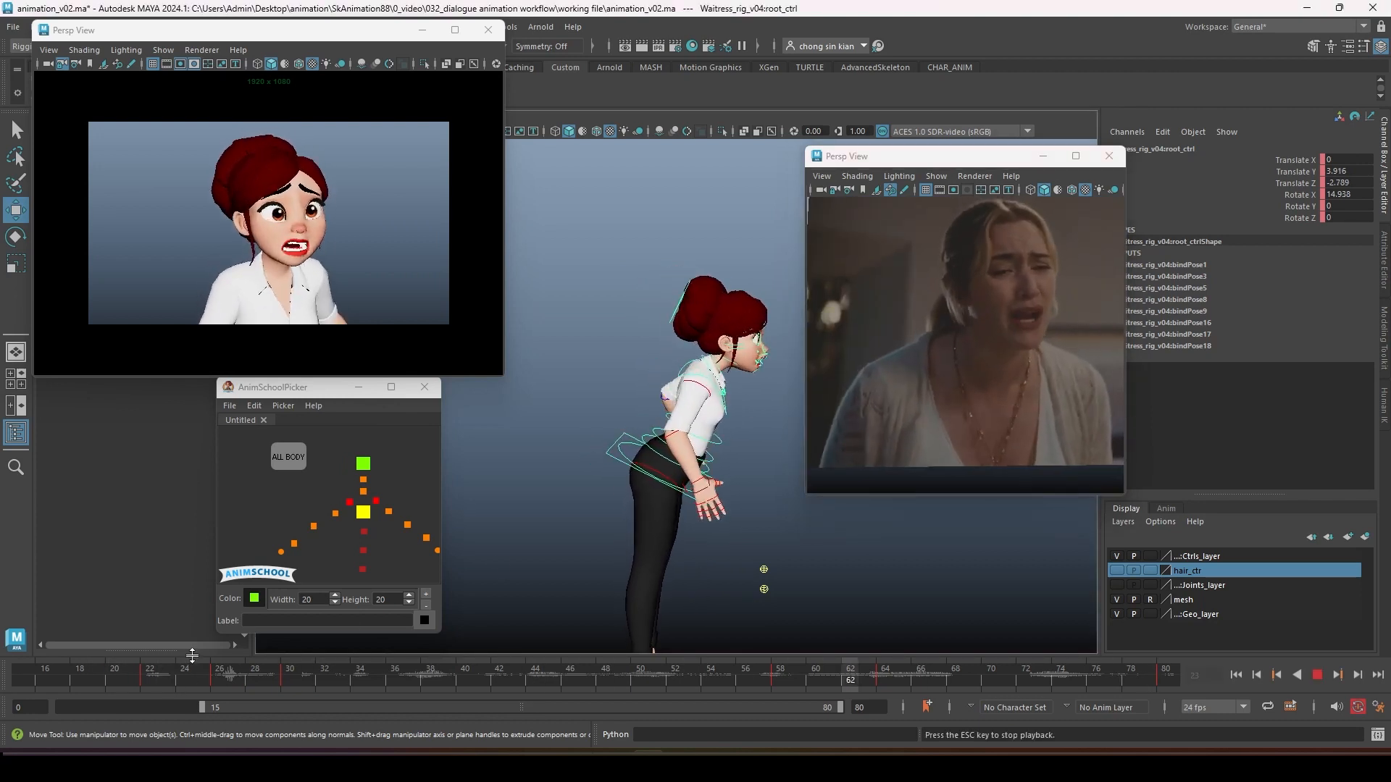
pyautogui.hotkey('alt', 'v')
# Step: Try rotating the head control sideways at frame 28, undo the rotation and delete the key there
pyautogui.press('e')
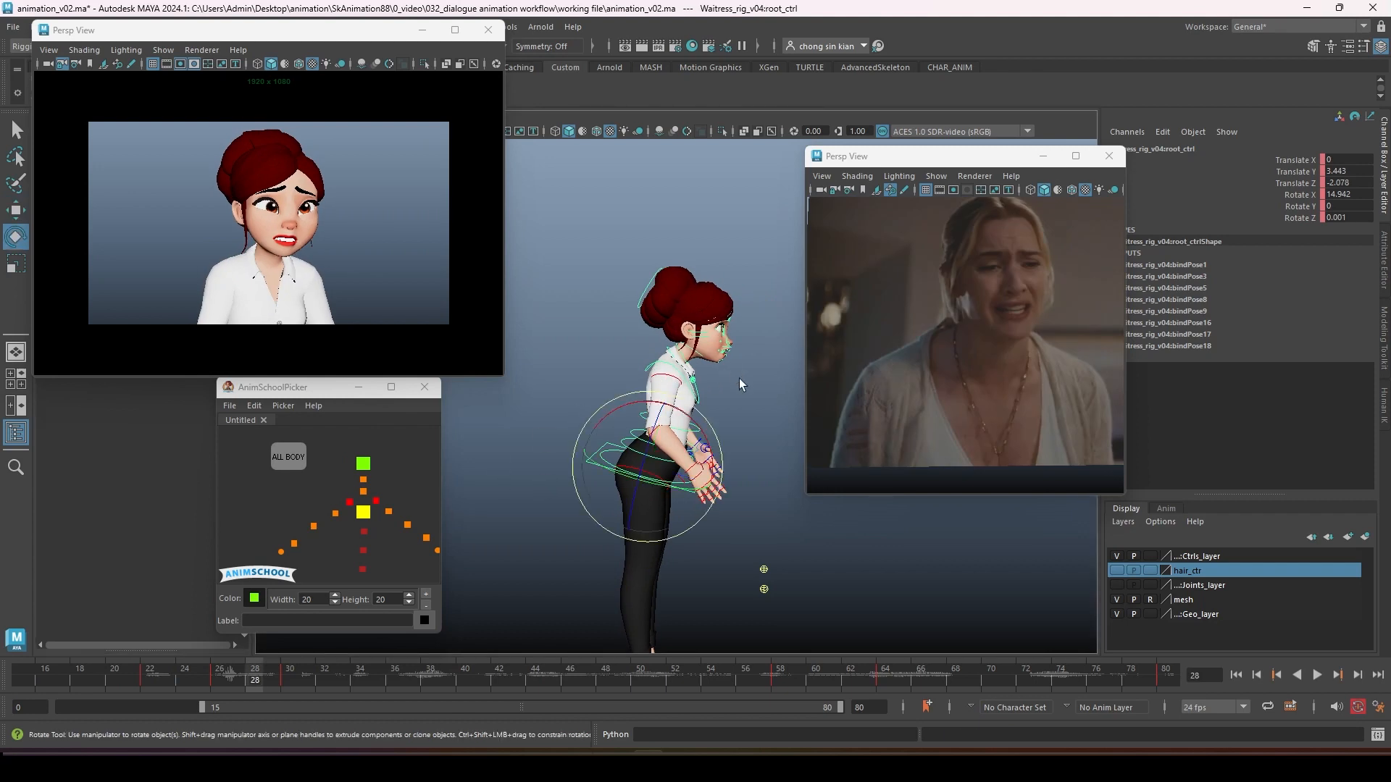
pyautogui.click(363, 462)
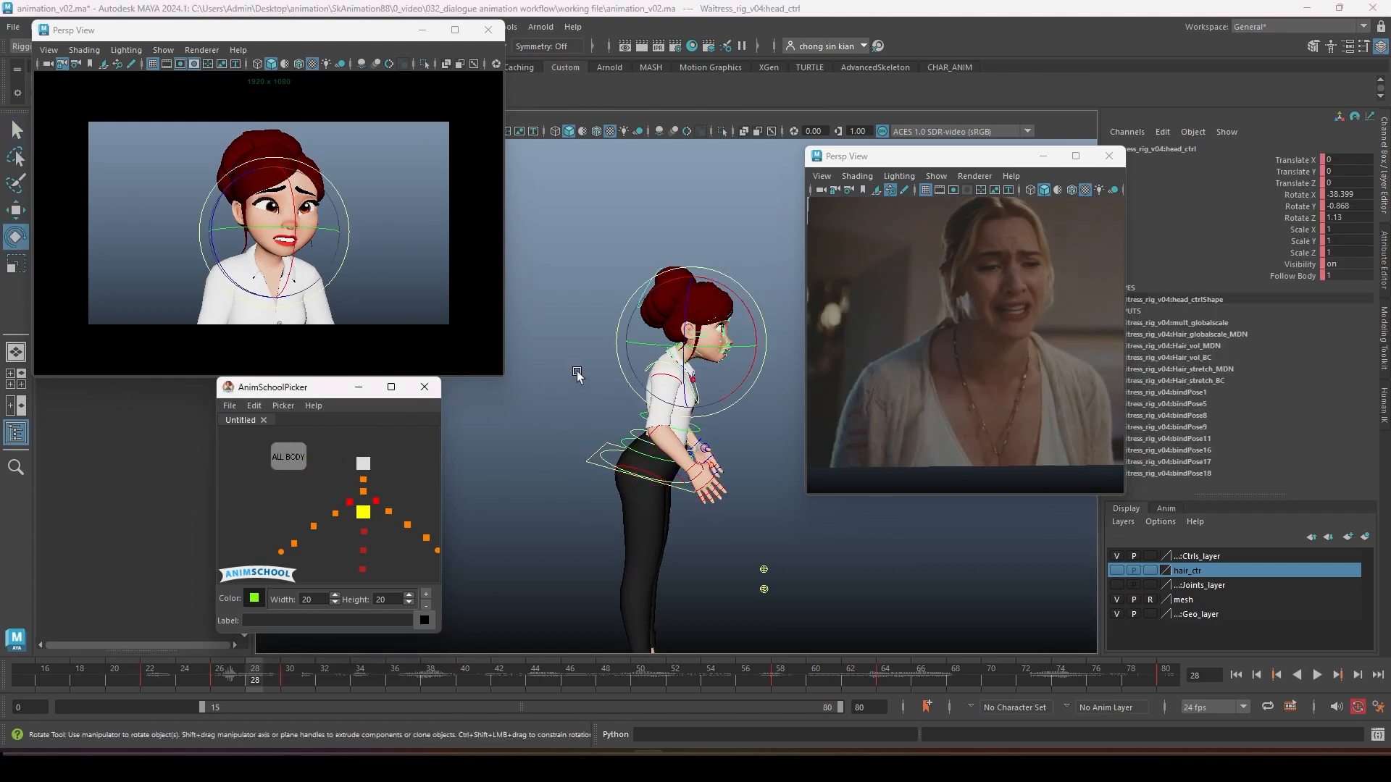
pyautogui.moveTo(692, 369)
pyautogui.keyDown('alt'); pyautogui.mouseDown()
pyautogui.moveTo(630, 386)
pyautogui.moveTo(655, 352)
pyautogui.moveTo(703, 359)
pyautogui.moveTo(725, 342)
pyautogui.moveTo(693, 363)
pyautogui.mouseUp(); pyautogui.keyUp('alt')
pyautogui.press('e')
pyautogui.hotkey('shift', 'e')
pyautogui.hotkey('ctrl', 'z')
pyautogui.hotkey('ctrl', 'z')
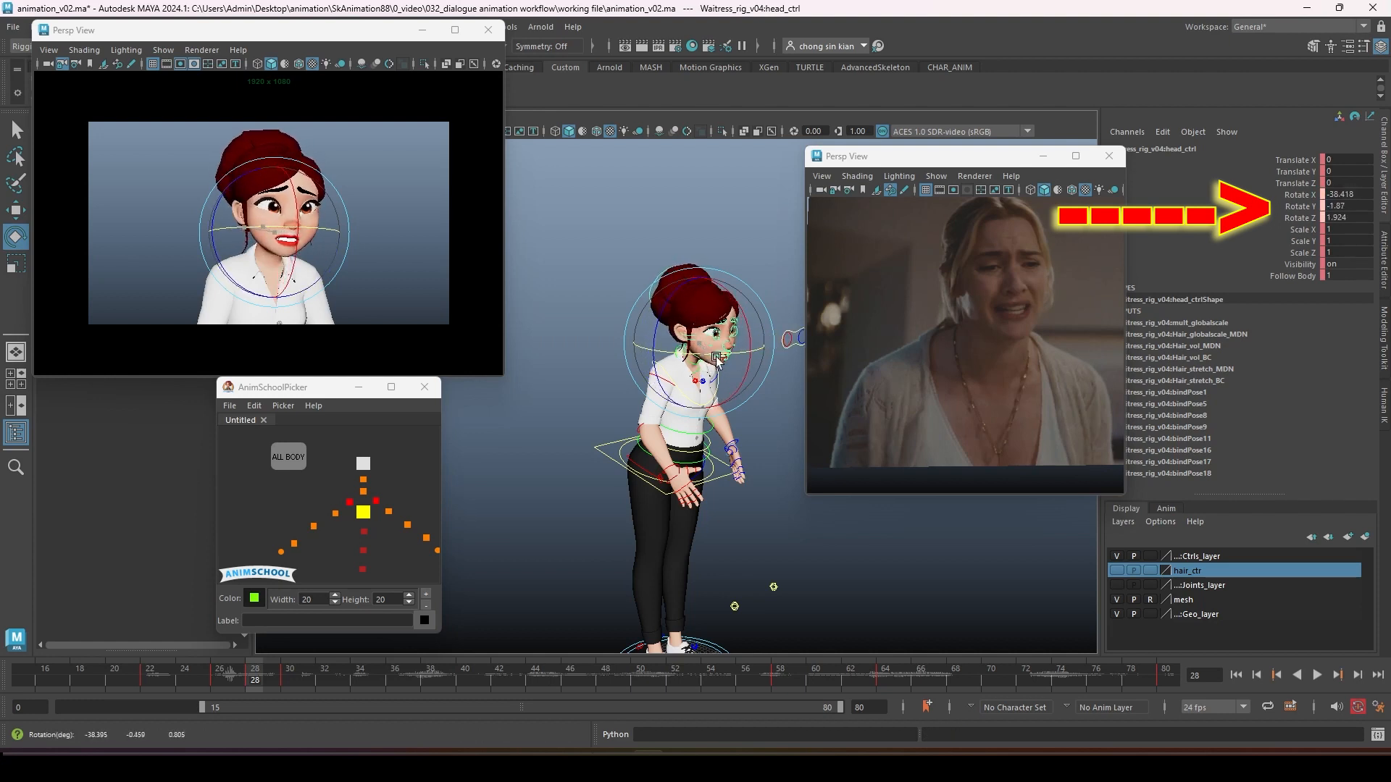
pyautogui.rightClick(255, 677)
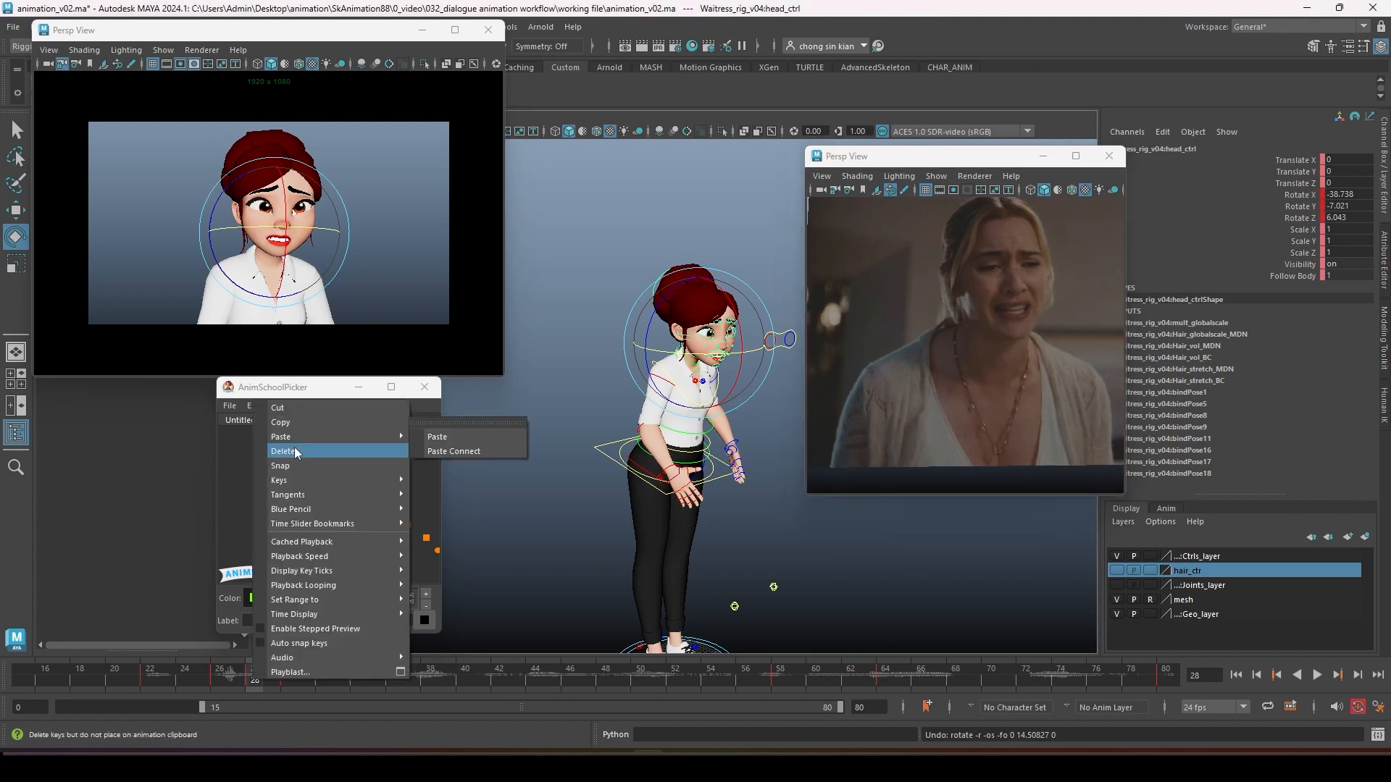
pyautogui.click(290, 458)
# Step: Open the Graph Editor for the head control at frame 26 and isolate its Rotate Y curve
pyautogui.click(219, 677)
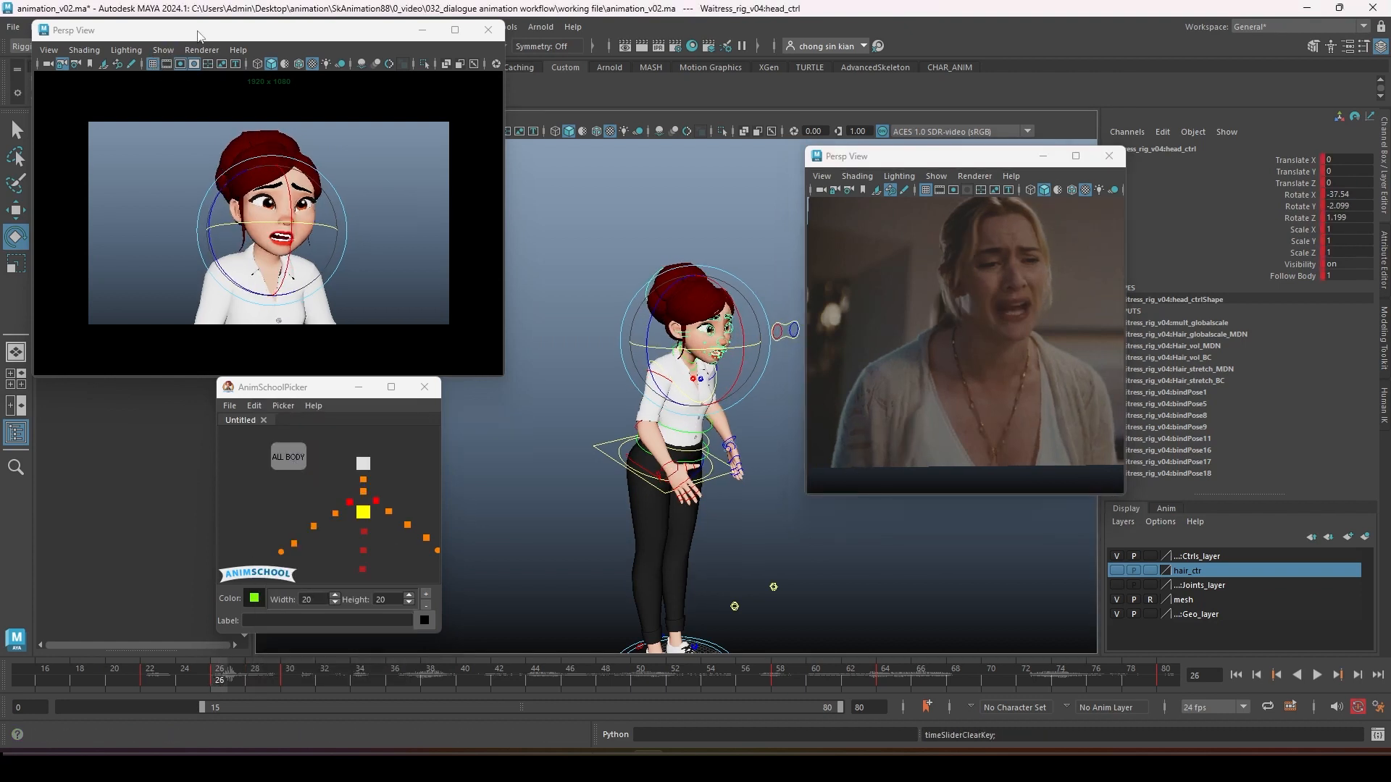
pyautogui.moveTo(196, 31); pyautogui.dragTo(184, 120)
pyautogui.click(44, 87)
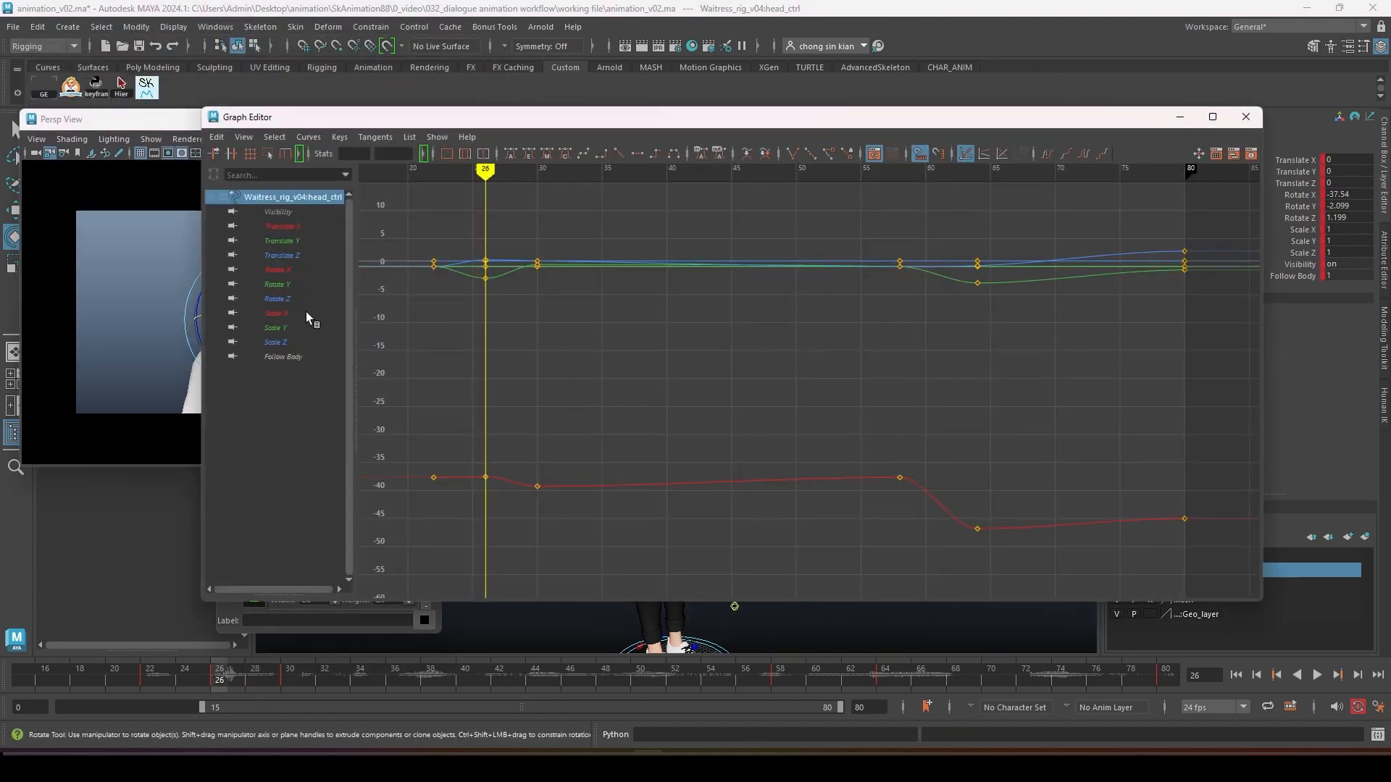
pyautogui.click(277, 284)
pyautogui.press('f')
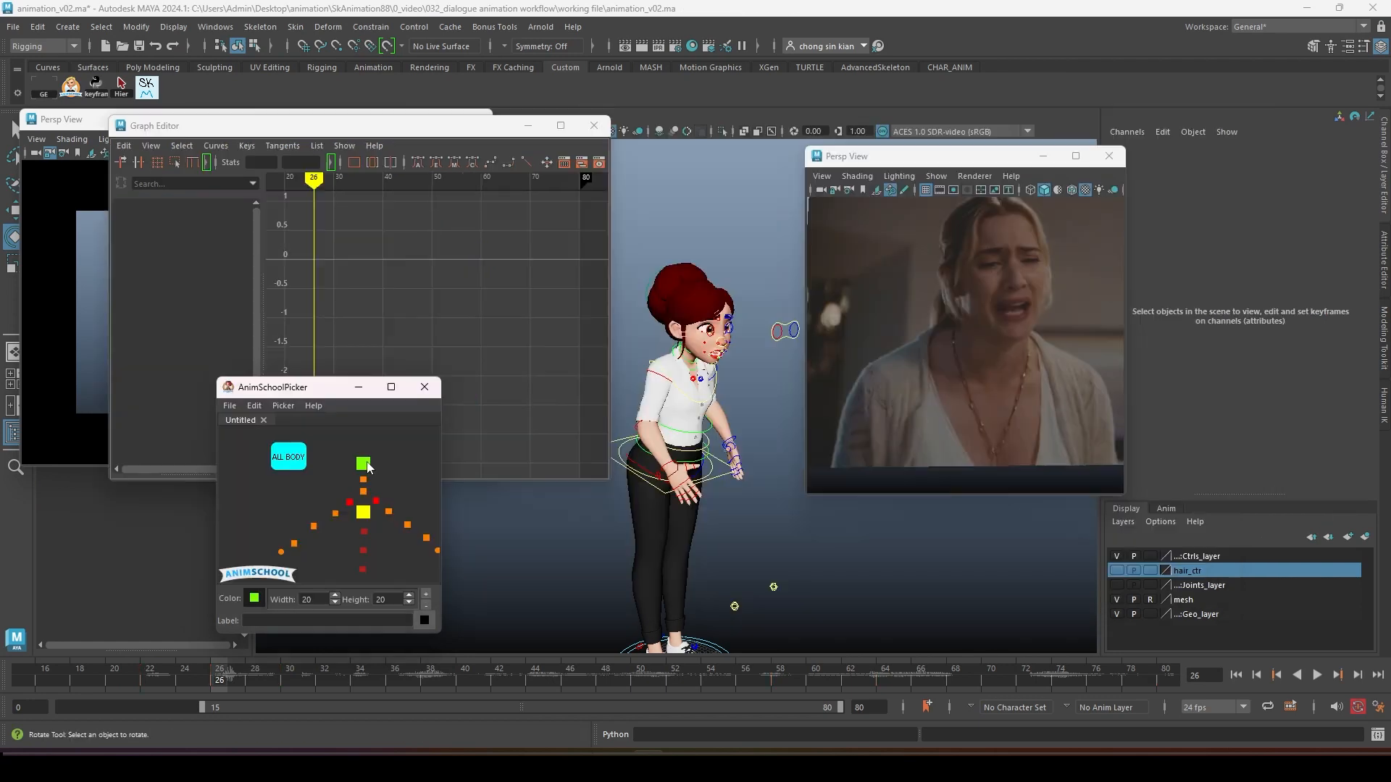
pyautogui.click(186, 293)
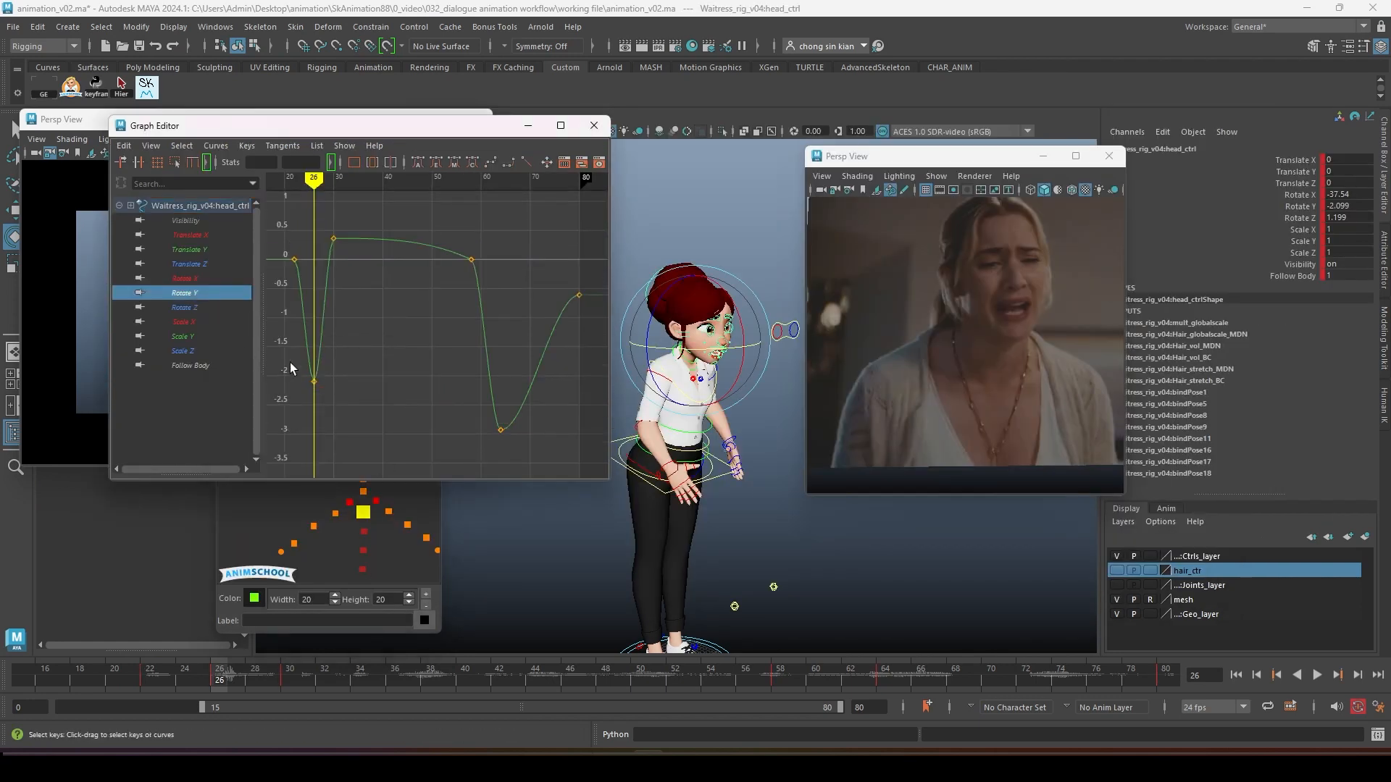
# Step: Examine the head shake in the video reference frame by frame between frames 22 and 28
pyautogui.hotkey('alt', 'v')
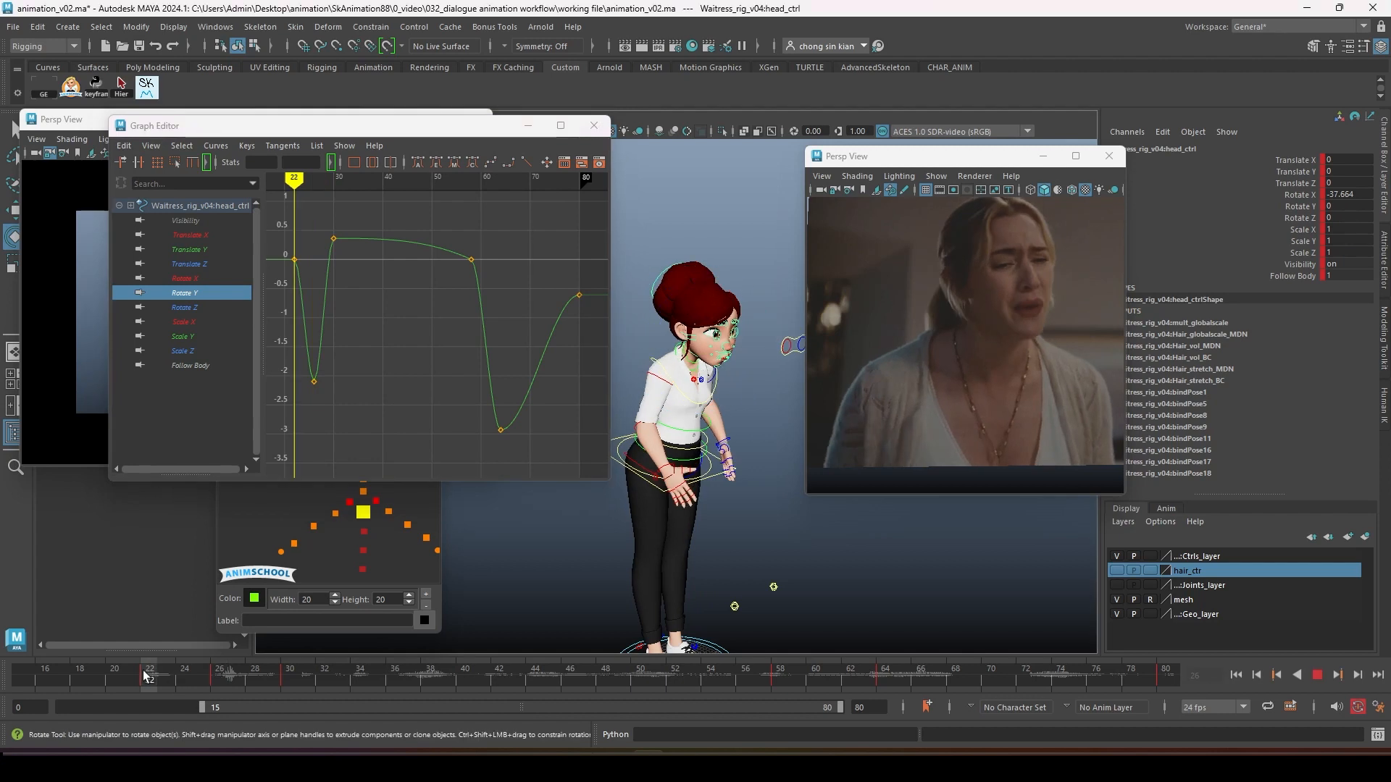
pyautogui.rightClick(241, 672)
pyautogui.click(235, 677)
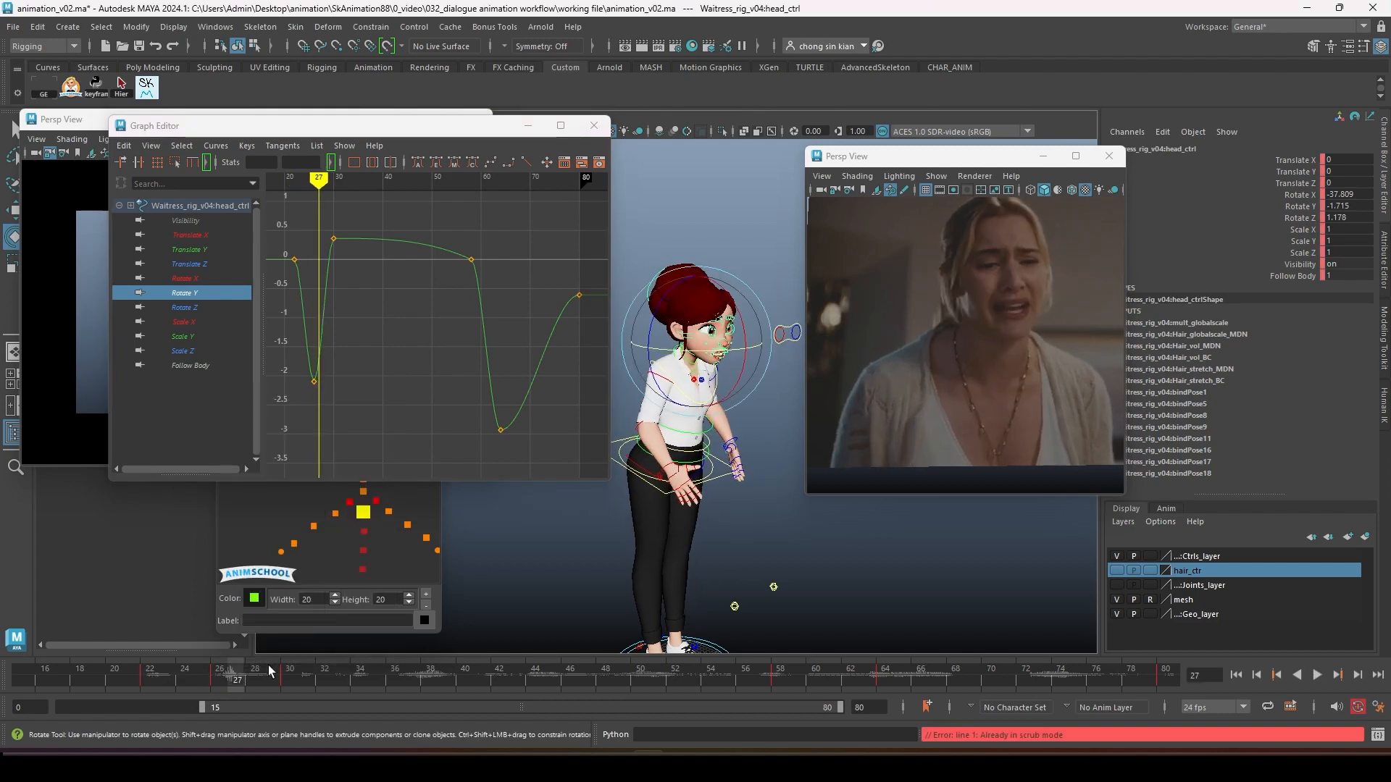
pyautogui.click(1005, 299)
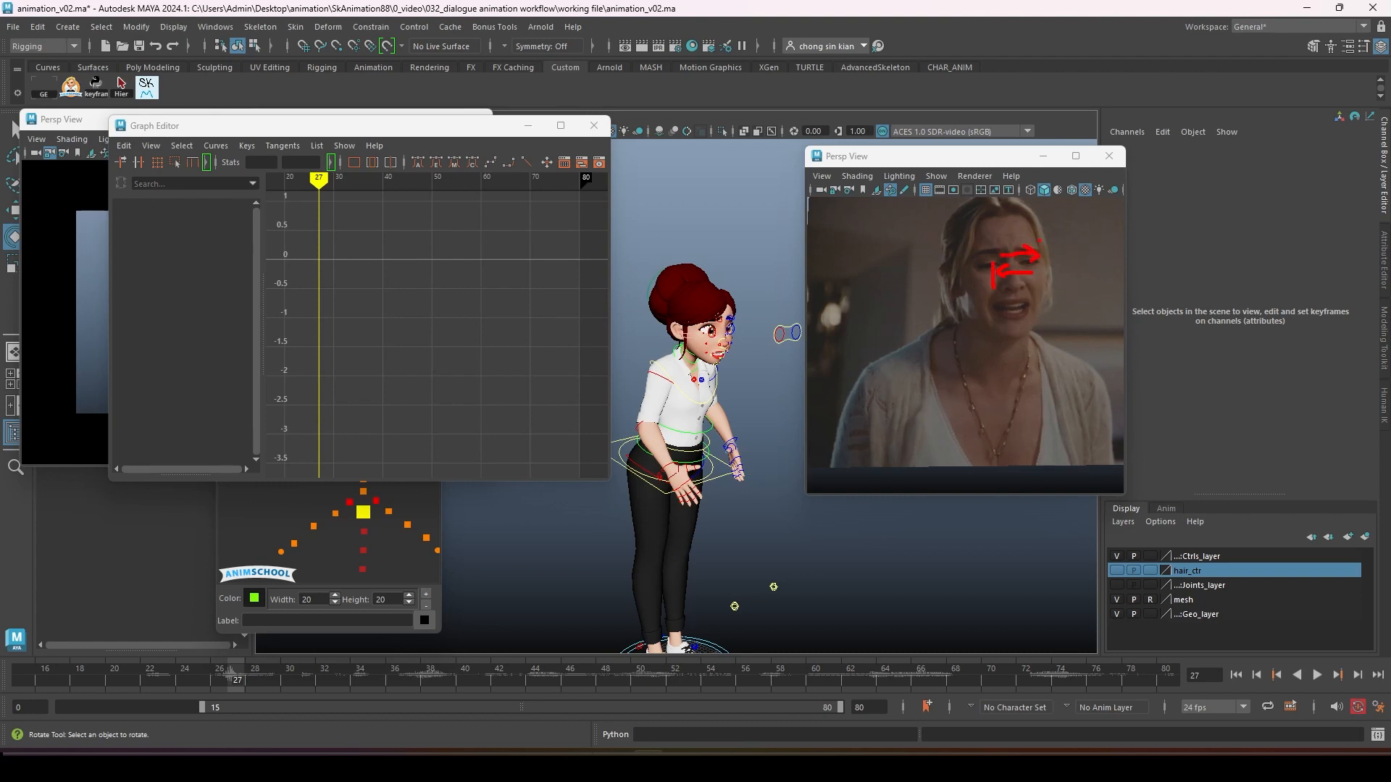
pyautogui.moveTo(233, 672); pyautogui.dragTo(147, 681)
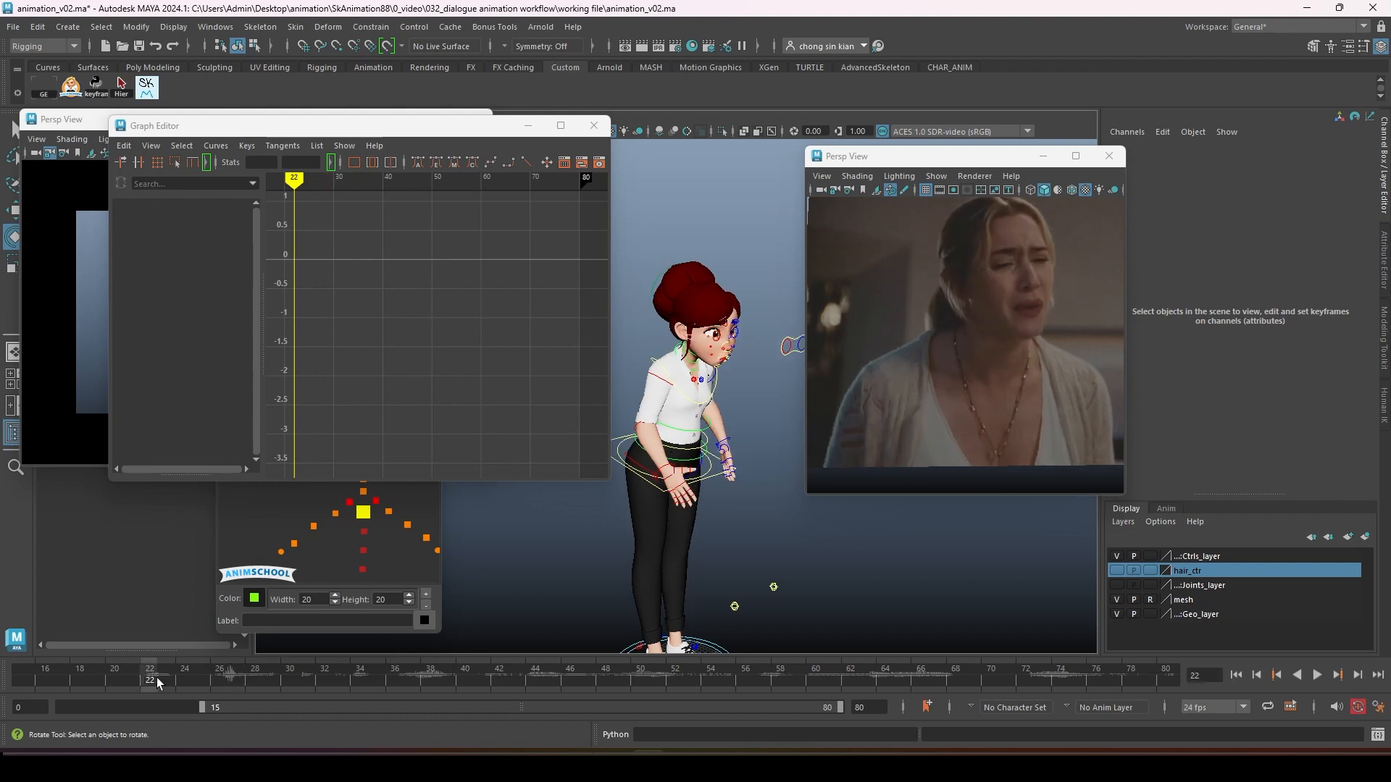
pyautogui.hotkey('alt', '.')
pyautogui.hotkey('alt', '.')
pyautogui.hotkey('alt', '.')
pyautogui.hotkey('alt', '.')
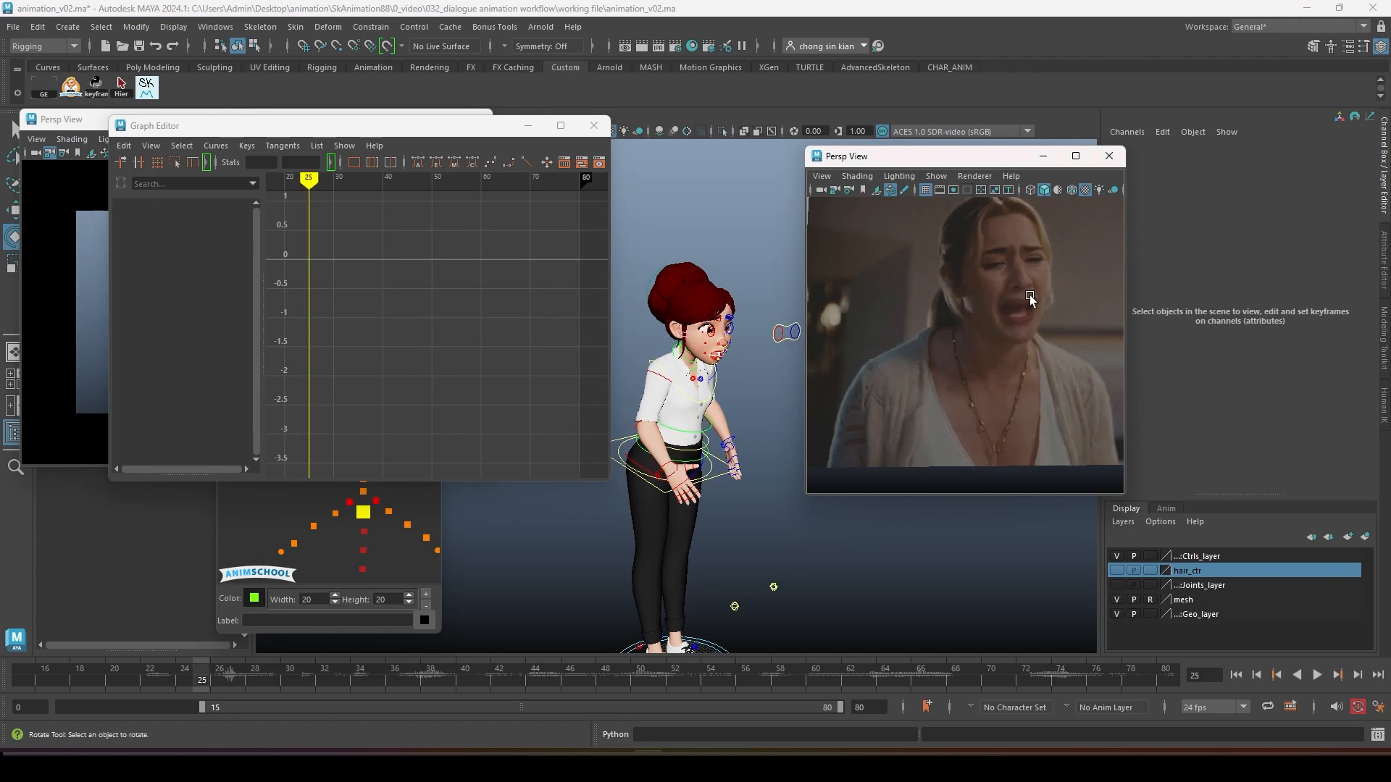
pyautogui.hotkey('alt', '.')
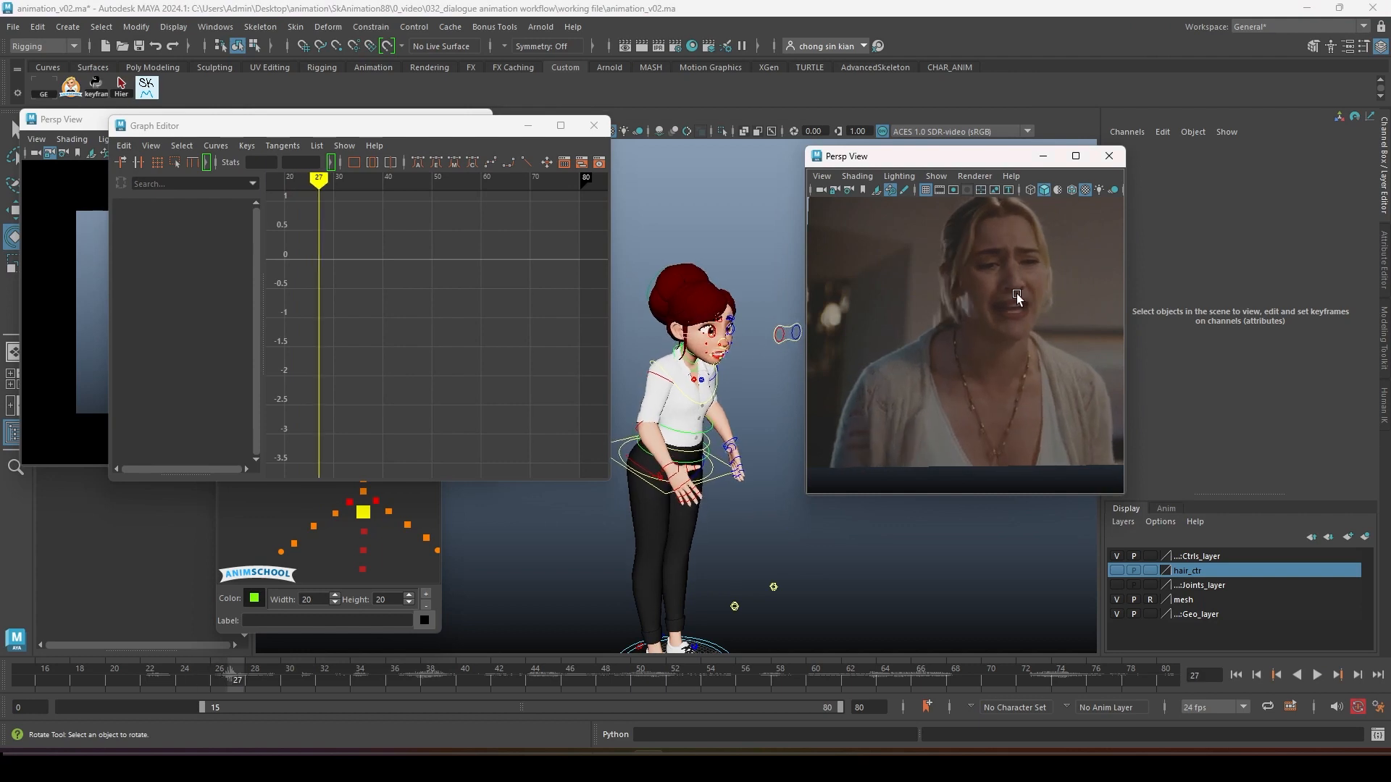
pyautogui.hotkey('alt', '.')
pyautogui.hotkey('alt', ',')
# Step: Move the head control's Rotate Y key from frame 26 to frame 27 and rotate the head to about -5.392 in Rotate Y
pyautogui.click(733, 365)
pyautogui.click(296, 506)
pyautogui.keyDown('alt'); pyautogui.moveTo(296, 505); pyautogui.dragTo(262, 563, button='middle'); pyautogui.keyUp('alt')
pyautogui.click(329, 518)
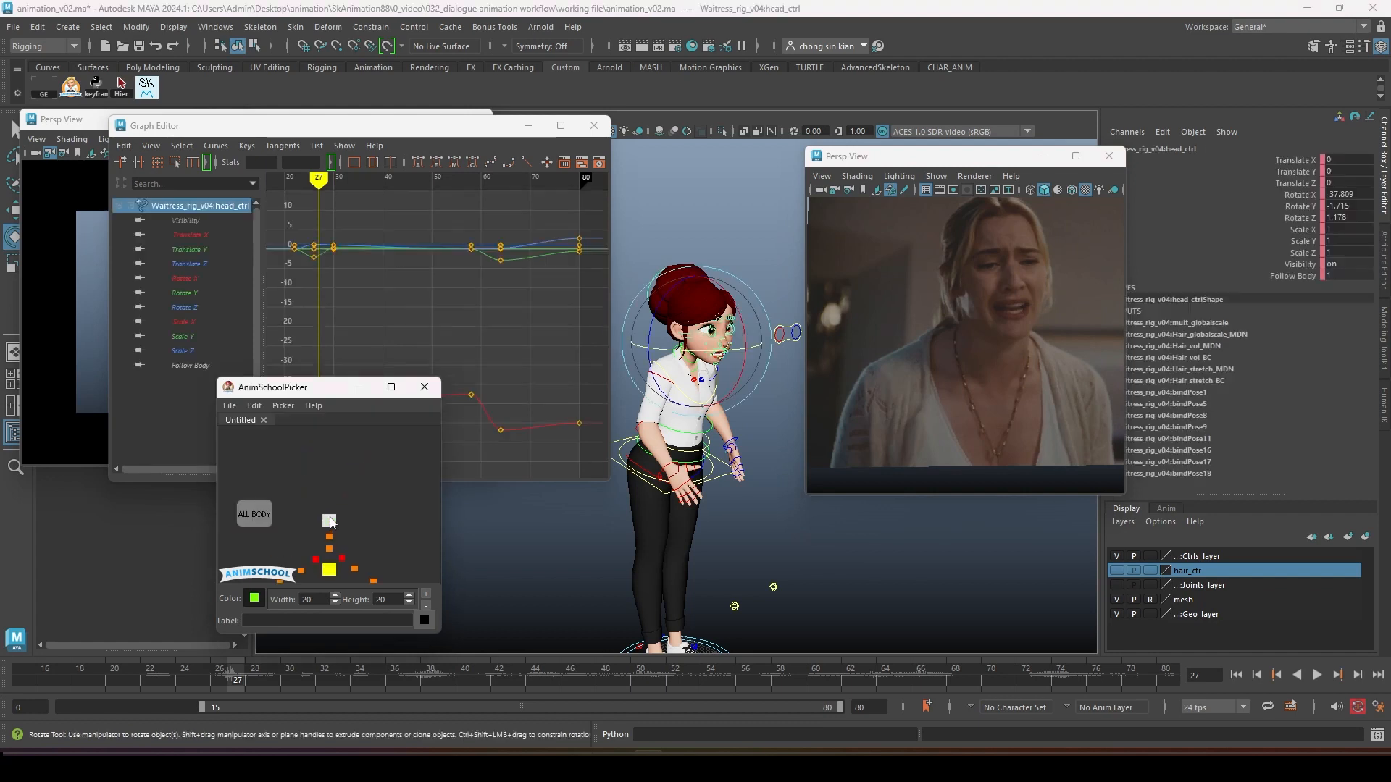
pyautogui.click(185, 300)
pyautogui.click(184, 292)
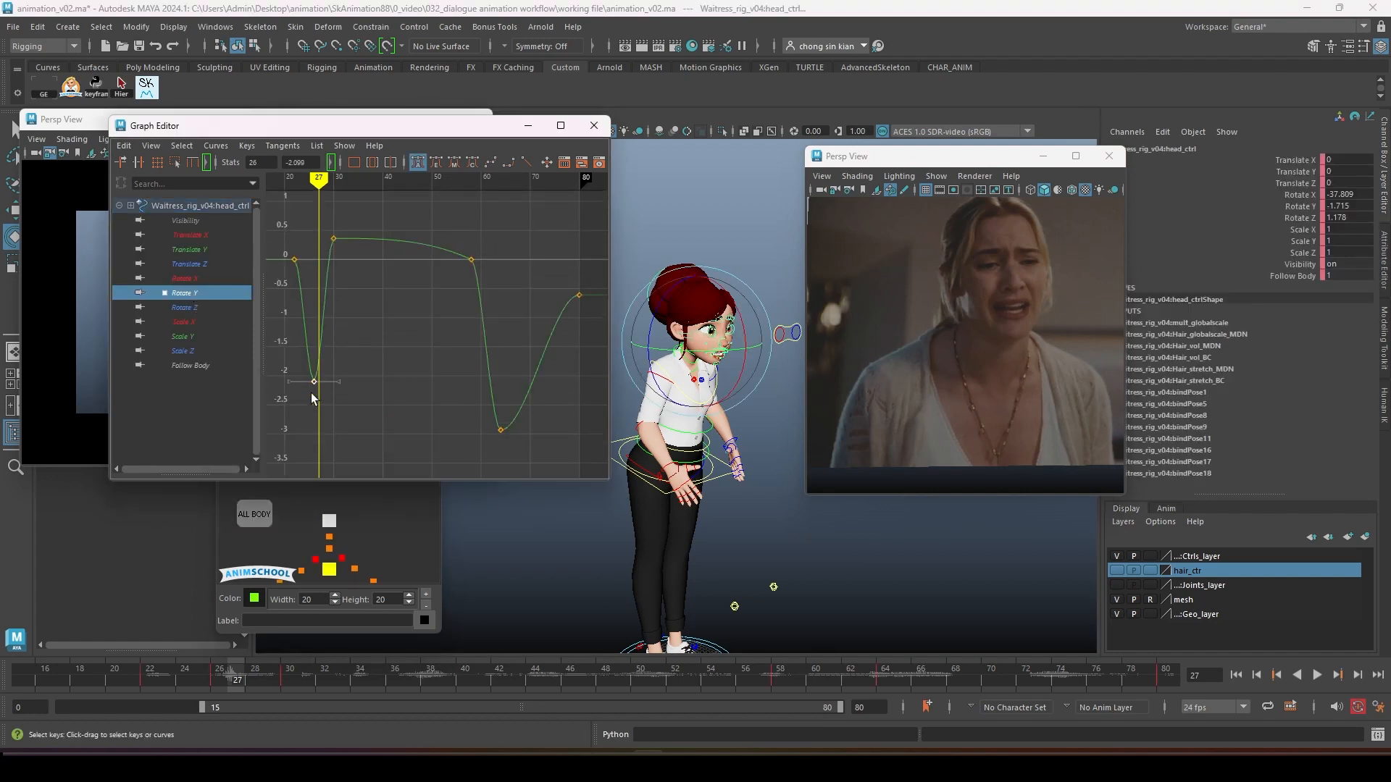
pyautogui.keyDown('shift'); pyautogui.moveTo(311, 393); pyautogui.dragTo(319, 393, button='middle'); pyautogui.keyUp('shift')
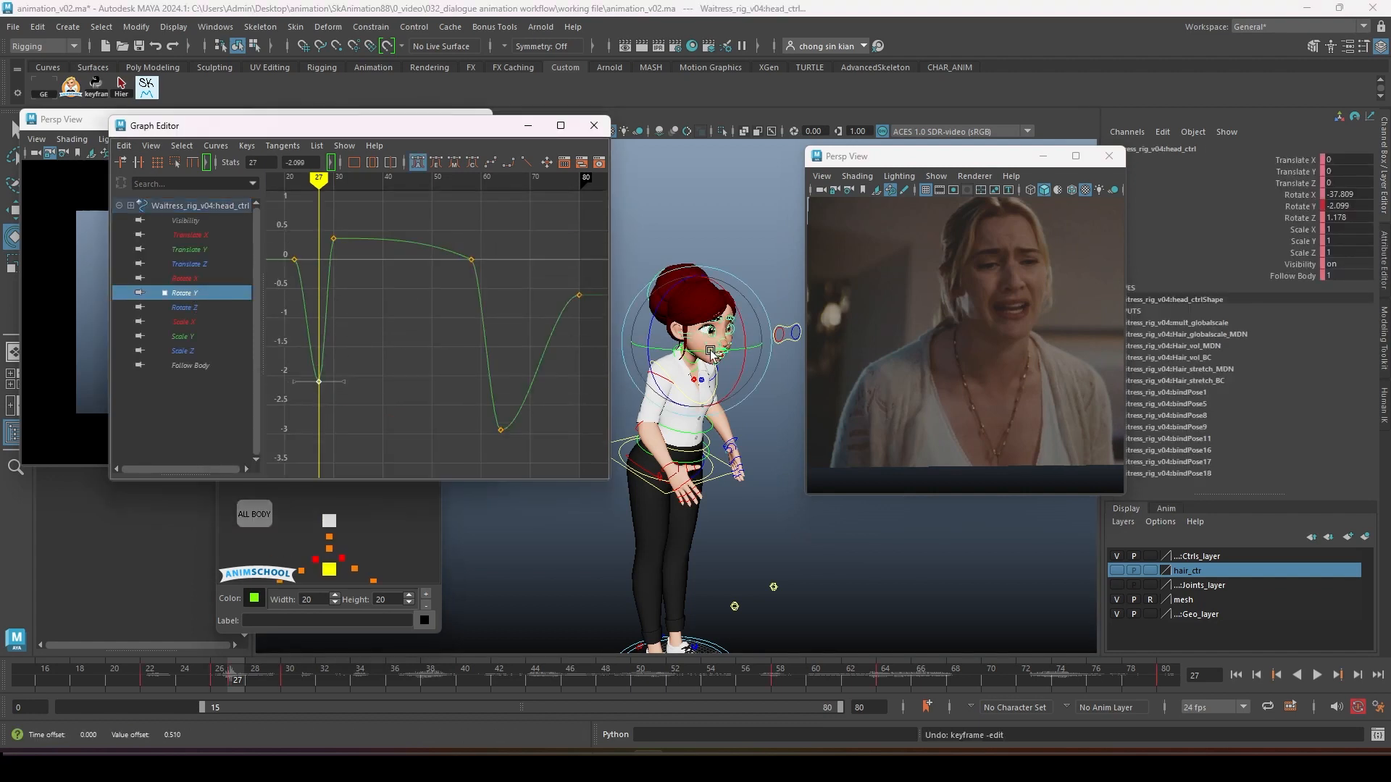
pyautogui.moveTo(710, 352); pyautogui.dragTo(706, 352)
pyautogui.moveTo(706, 351); pyautogui.dragTo(705, 351)
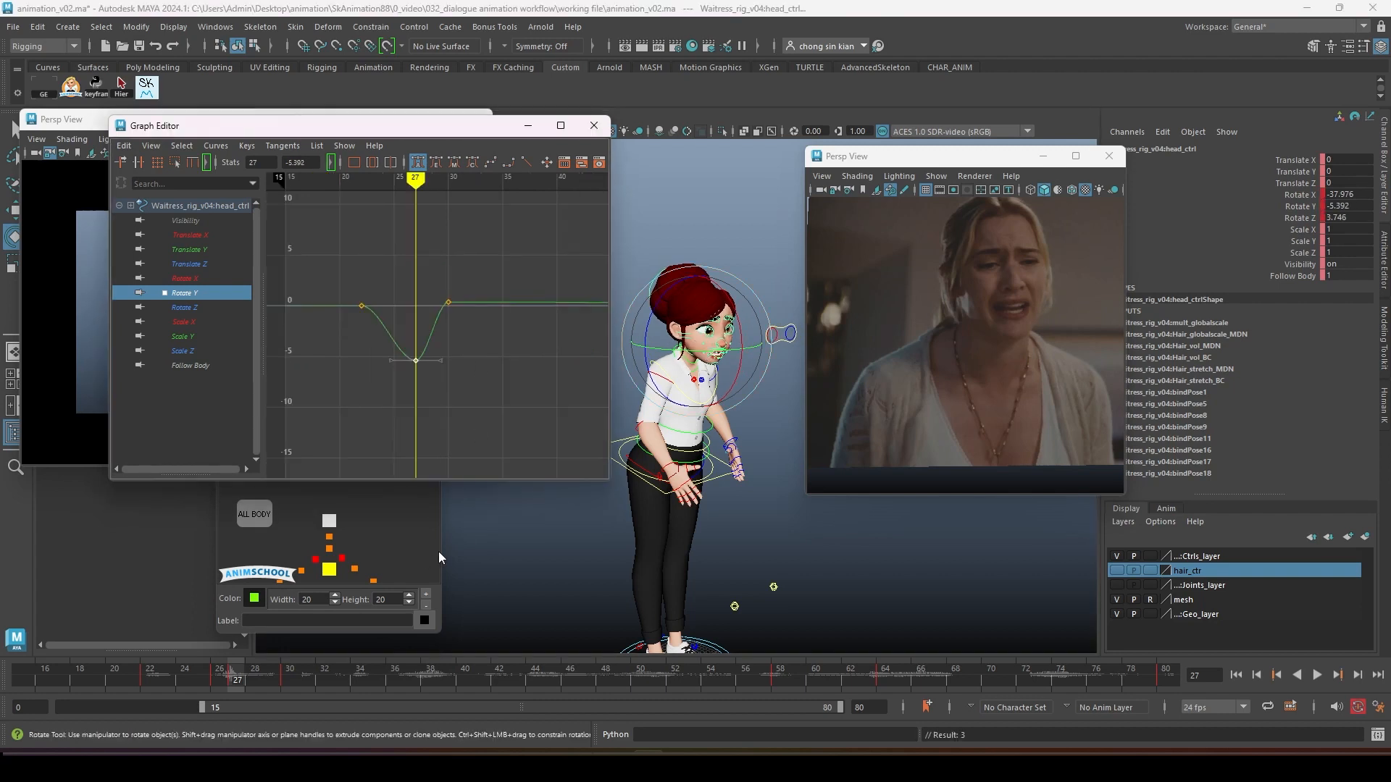
# Step: Rotate the head the opposite way at frame 33 to about 2.186 in Rotate Y, without the intermediate key at frame 30
pyautogui.hotkey('alt', '.')
pyautogui.hotkey('alt', '.')
pyautogui.hotkey('alt', '.')
pyautogui.hotkey('alt', '.')
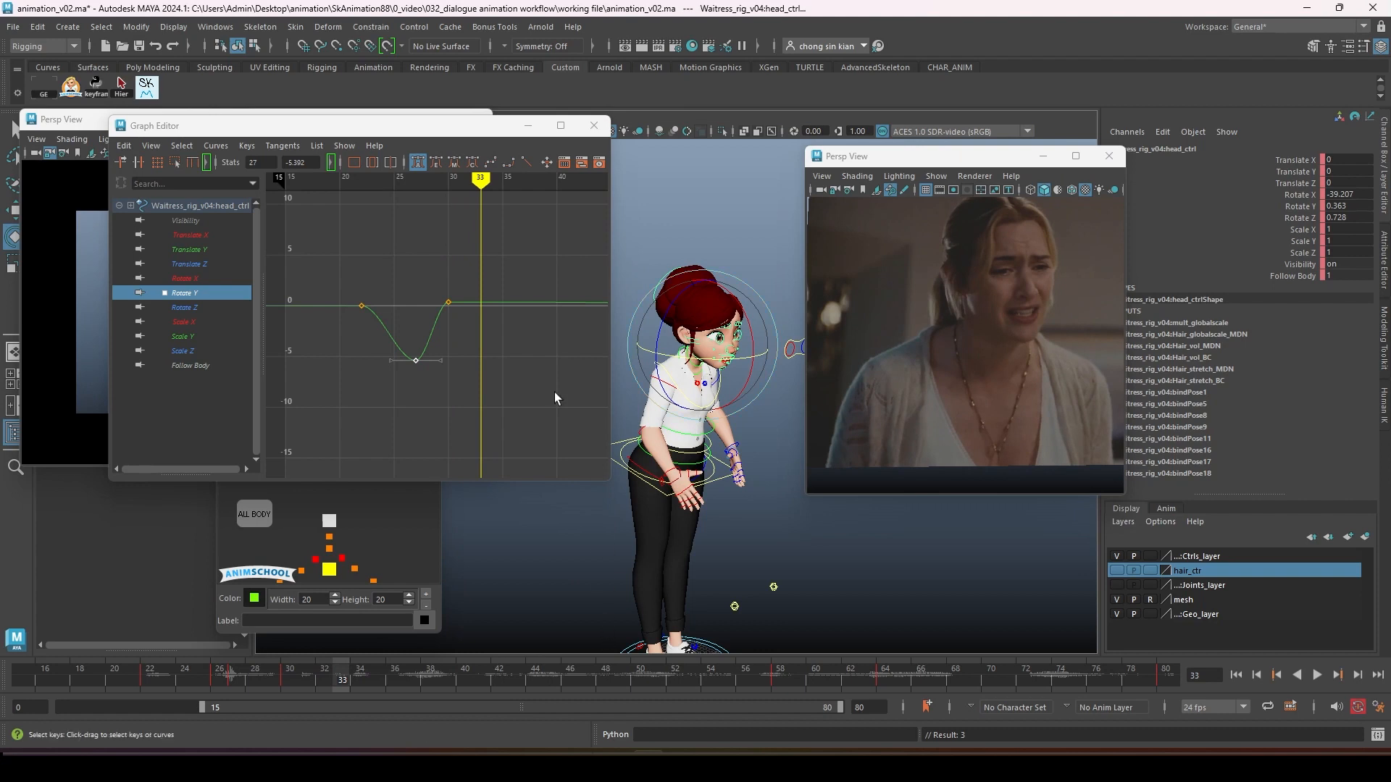
pyautogui.moveTo(705, 358); pyautogui.dragTo(708, 359)
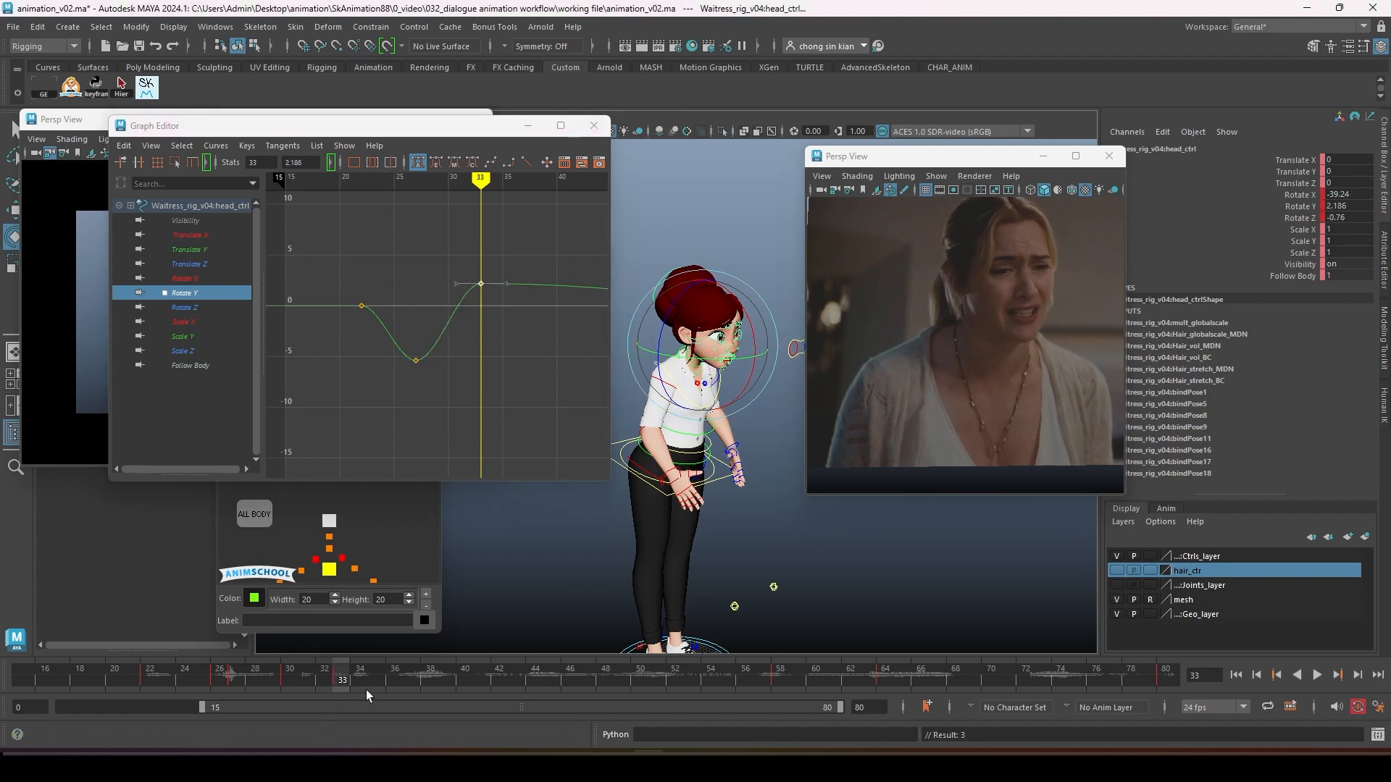
# Step: Insert a Rotate Y key at frame 38 on the head curve and lower it to about -4.732
pyautogui.click(431, 681)
pyautogui.click(567, 285)
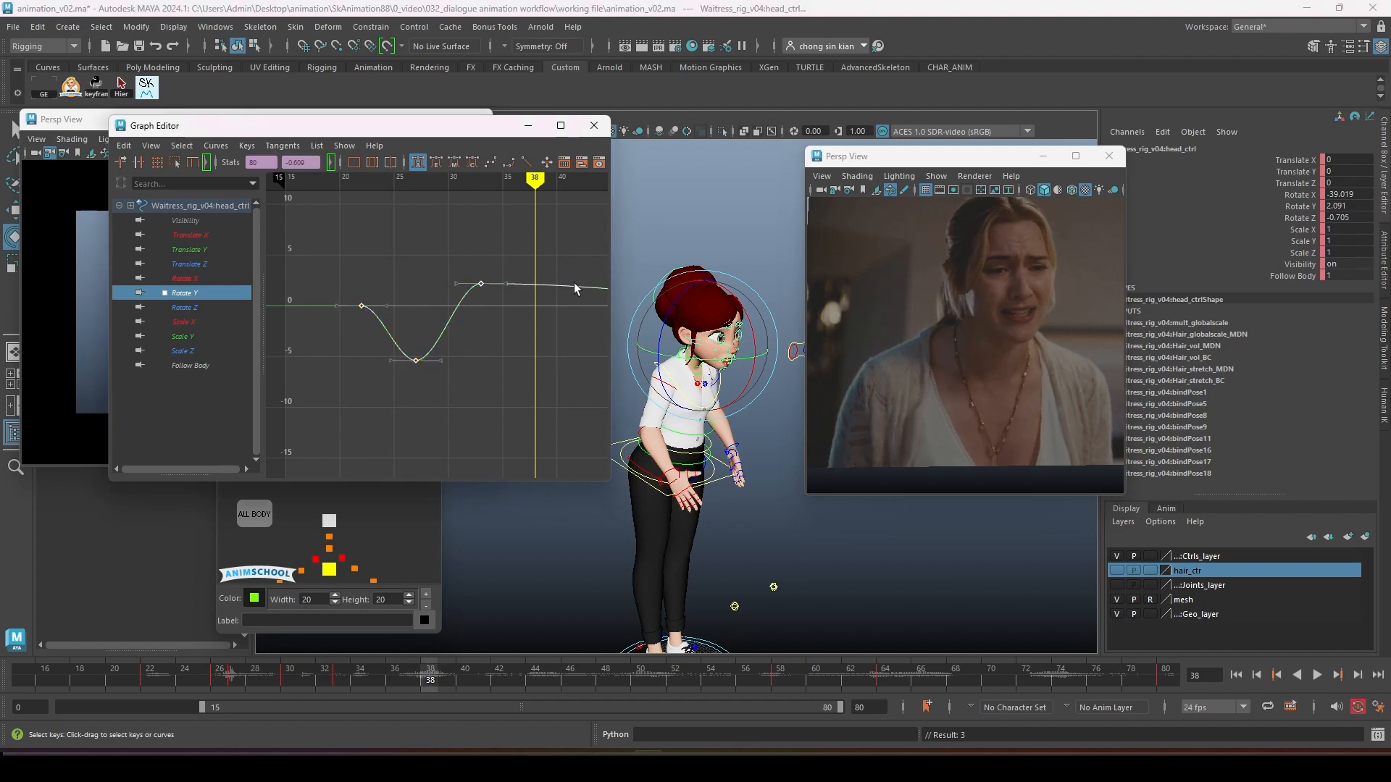
pyautogui.rightClick(578, 284)
pyautogui.click(606, 291)
pyautogui.moveTo(527, 268); pyautogui.dragTo(542, 298)
pyautogui.keyDown('shift'); pyautogui.moveTo(534, 299); pyautogui.dragTo(533, 370, button='middle'); pyautogui.keyUp('shift')
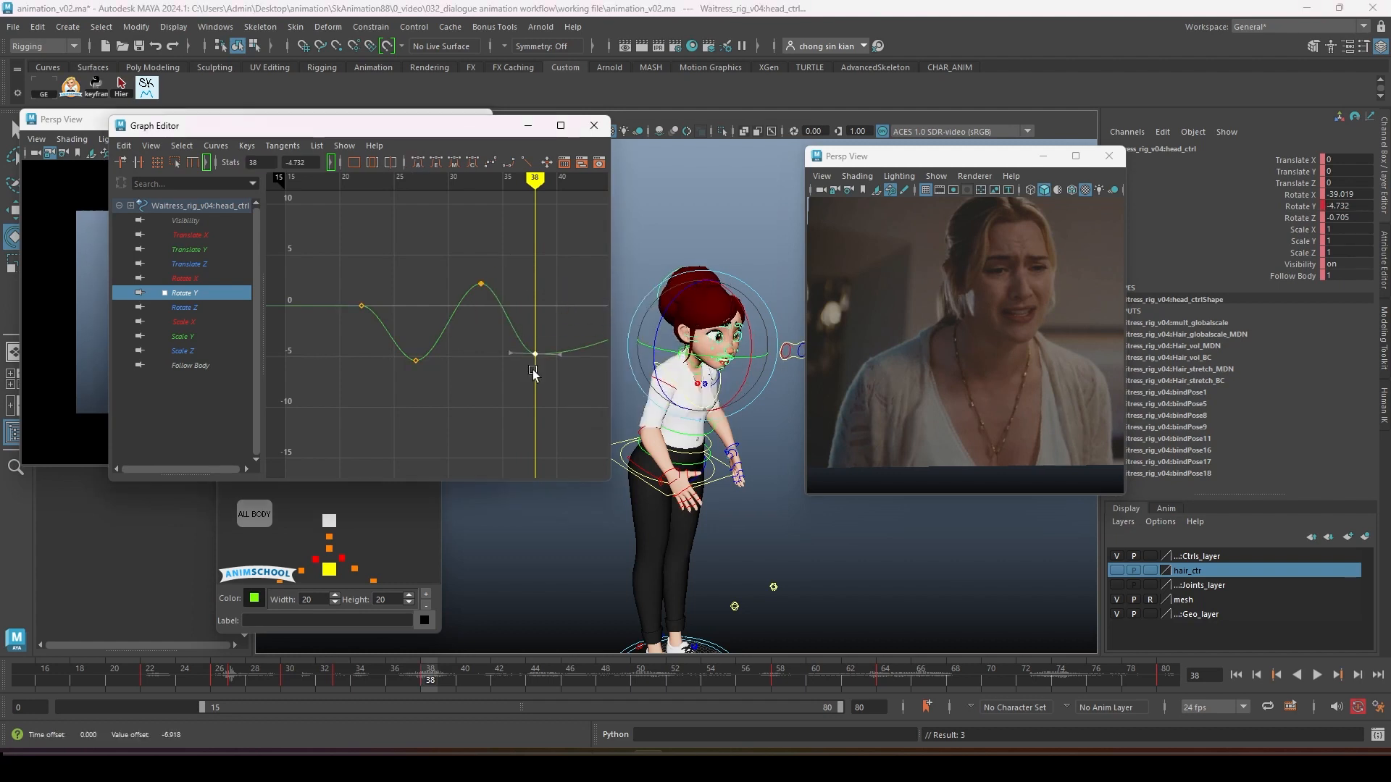
# Step: Insert a Rotate Y key at frame 43 and shape the following part of the head curve into another opposite swing
pyautogui.click(517, 680)
pyautogui.rightClick(579, 352)
pyautogui.click(605, 359)
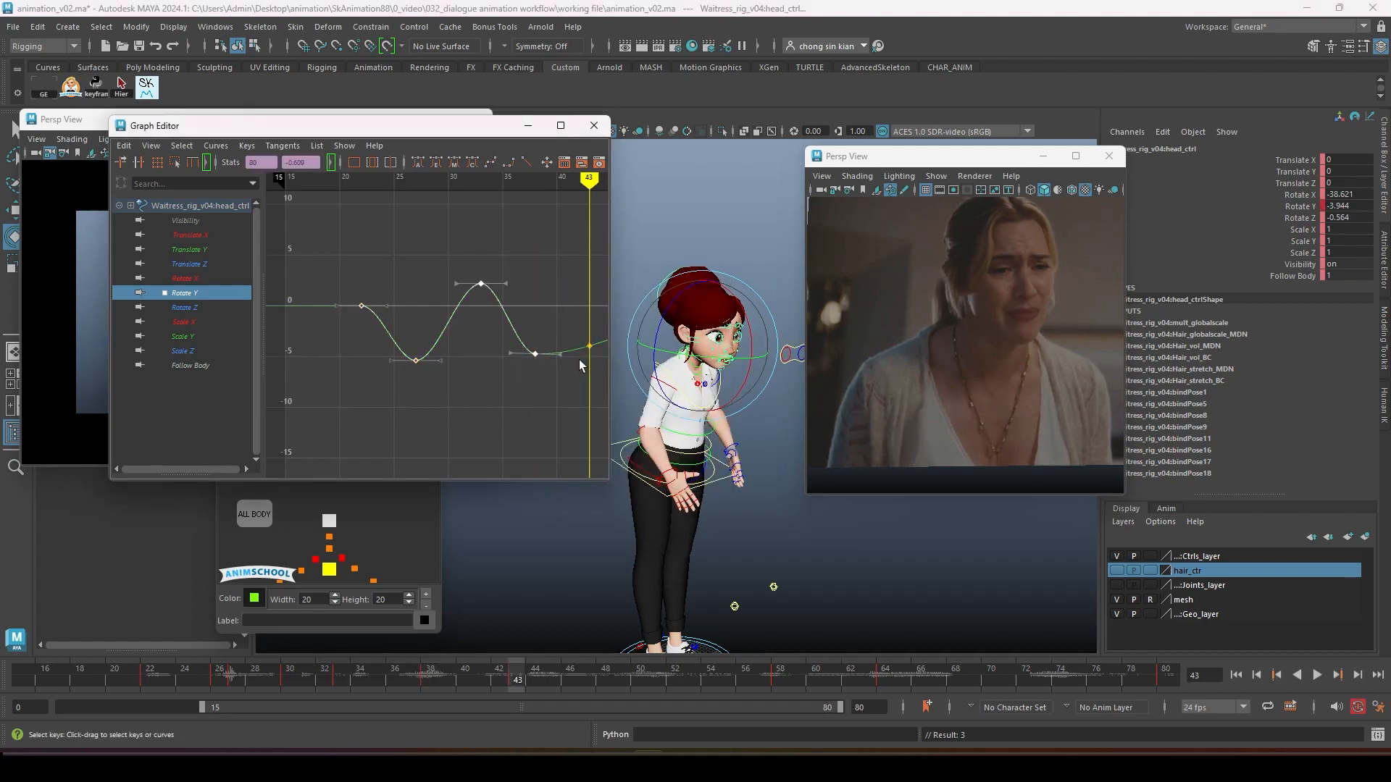
pyautogui.keyDown('alt'); pyautogui.moveTo(579, 359); pyautogui.dragTo(529, 369, button='middle'); pyautogui.keyUp('alt')
pyautogui.hotkey('alt', '.')
pyautogui.hotkey('alt', '.')
pyautogui.hotkey('alt', '.')
pyautogui.hotkey('alt', '.')
pyautogui.hotkey('alt', '.')
pyautogui.hotkey('alt', '.')
pyautogui.hotkey('alt', '.')
pyautogui.hotkey('alt', '.')
pyautogui.click(601, 329)
pyautogui.hotkey('alt', '.')
pyautogui.hotkey('alt', '.')
pyautogui.hotkey('alt', '.')
pyautogui.hotkey('alt', '.')
pyautogui.hotkey('alt', '.')
pyautogui.hotkey('alt', '.')
pyautogui.keyDown('shift'); pyautogui.moveTo(529, 369); pyautogui.dragTo(444, 358, button='middle'); pyautogui.keyUp('shift')
# Step: Continue the head's Rotate Y curve with alternating, gradually smaller swings, ending with a key of about 0.598 at frame 75
pyautogui.hotkey('alt', ',')
pyautogui.hotkey('alt', '.')
pyautogui.hotkey('alt', '.')
pyautogui.hotkey('alt', '.')
pyautogui.hotkey('alt', '.')
pyautogui.hotkey('alt', '.')
pyautogui.hotkey('alt', '.')
pyautogui.hotkey('alt', '.')
pyautogui.hotkey('alt', '.')
pyautogui.hotkey('alt', '.')
pyautogui.hotkey('alt', '.')
pyautogui.hotkey('alt', '.')
pyautogui.hotkey('alt', '.')
pyautogui.hotkey('alt', '.')
pyautogui.hotkey('alt', '.')
pyautogui.moveTo(450, 335); pyautogui.dragTo(533, 383)
pyautogui.hotkey('alt', '.')
pyautogui.hotkey('alt', '.')
pyautogui.keyDown('shift'); pyautogui.moveTo(489, 368); pyautogui.dragTo(536, 358, button='middle'); pyautogui.keyUp('shift')
pyautogui.hotkey('alt', '.')
pyautogui.hotkey('alt', '.')
pyautogui.hotkey('alt', '.')
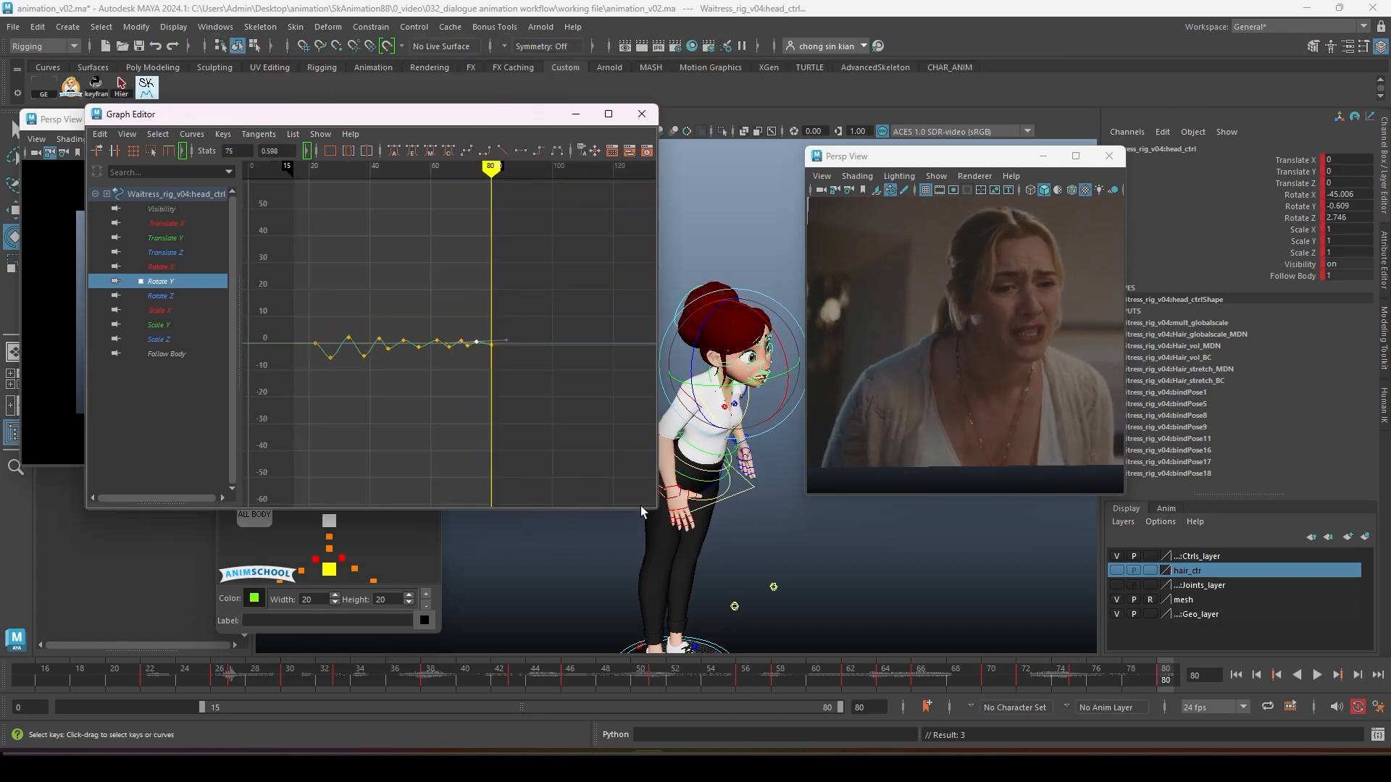
# Step: Move the Graph Editor aside and play the animation in the camera view to review the head shake
pyautogui.keyDown('alt'); pyautogui.moveTo(455, 371); pyautogui.dragTo(430, 376, button='right'); pyautogui.keyUp('alt')
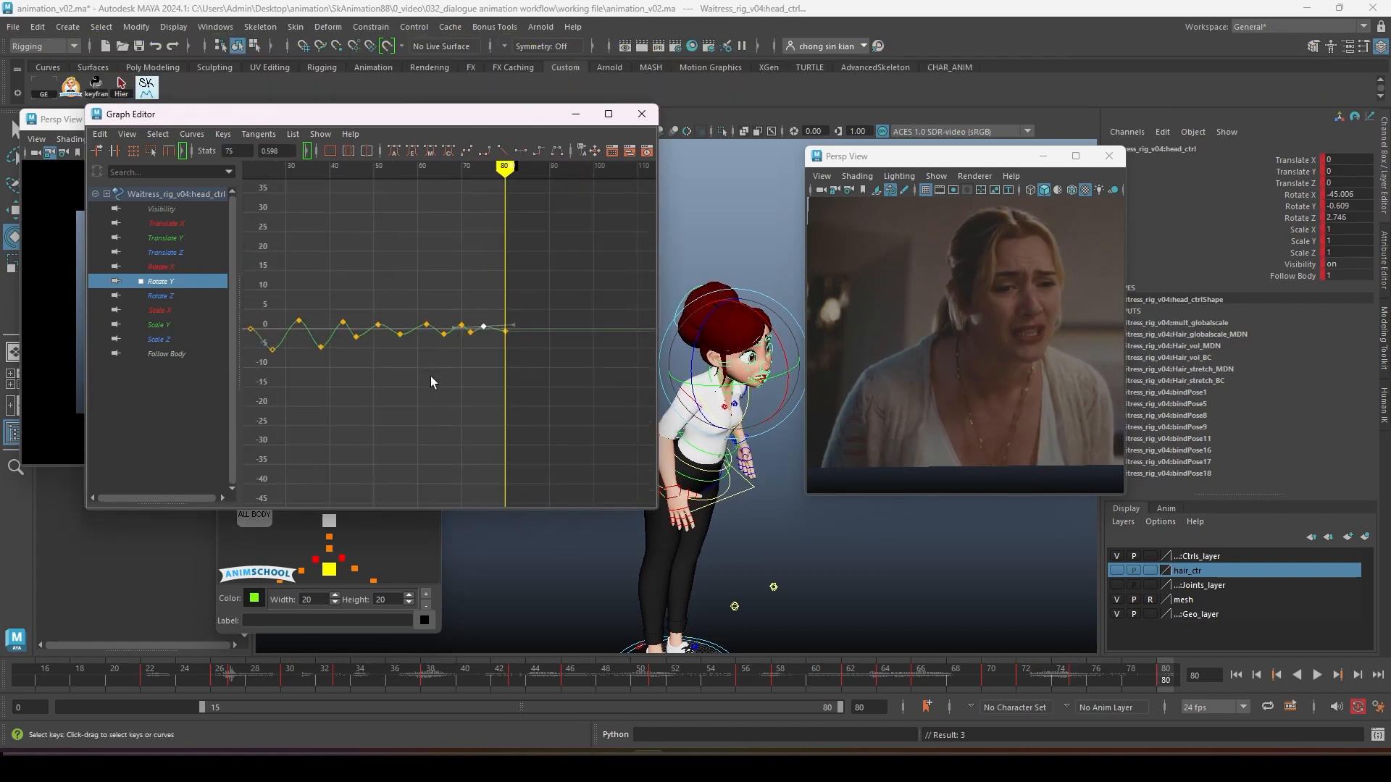
pyautogui.keyDown('alt'); pyautogui.moveTo(431, 375); pyautogui.dragTo(459, 371, button='middle'); pyautogui.keyUp('alt')
pyautogui.click(376, 676)
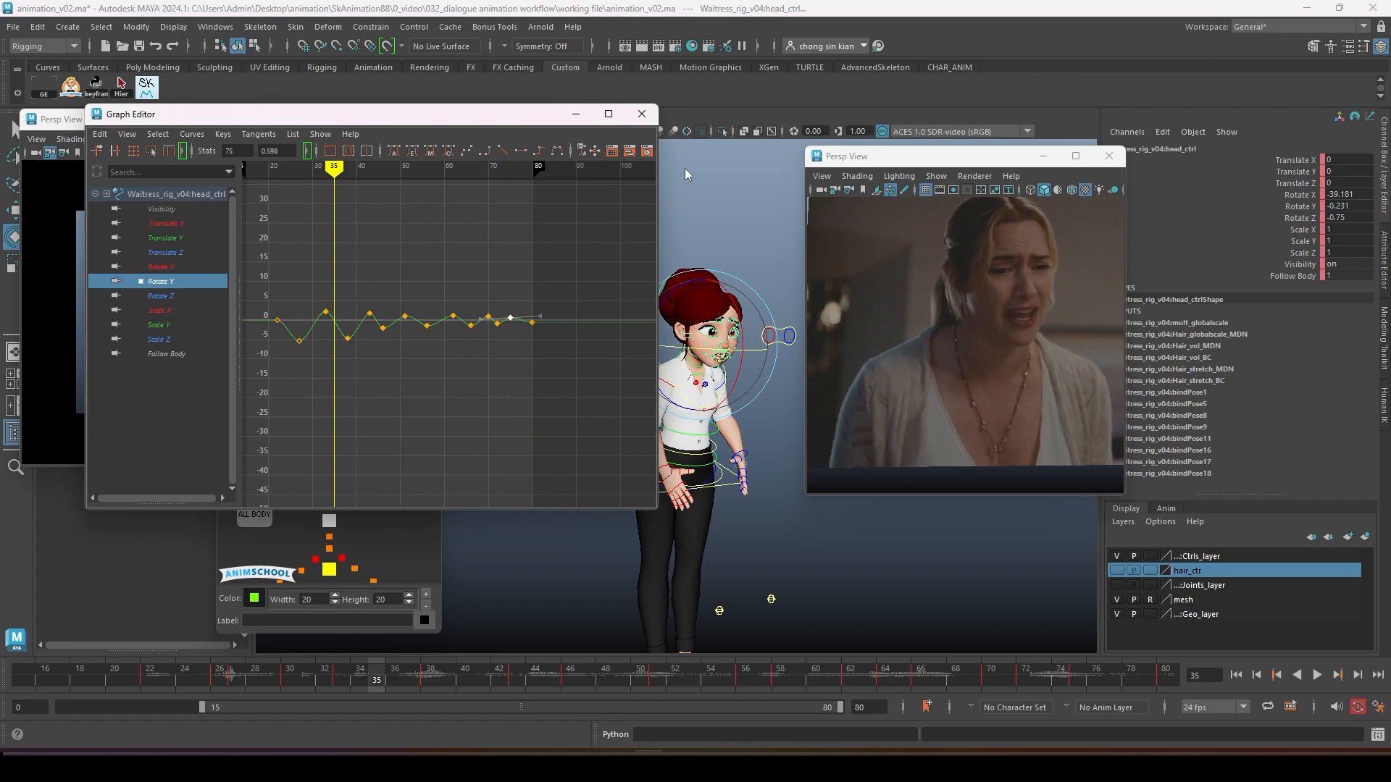
pyautogui.moveTo(480, 120); pyautogui.dragTo(496, 121)
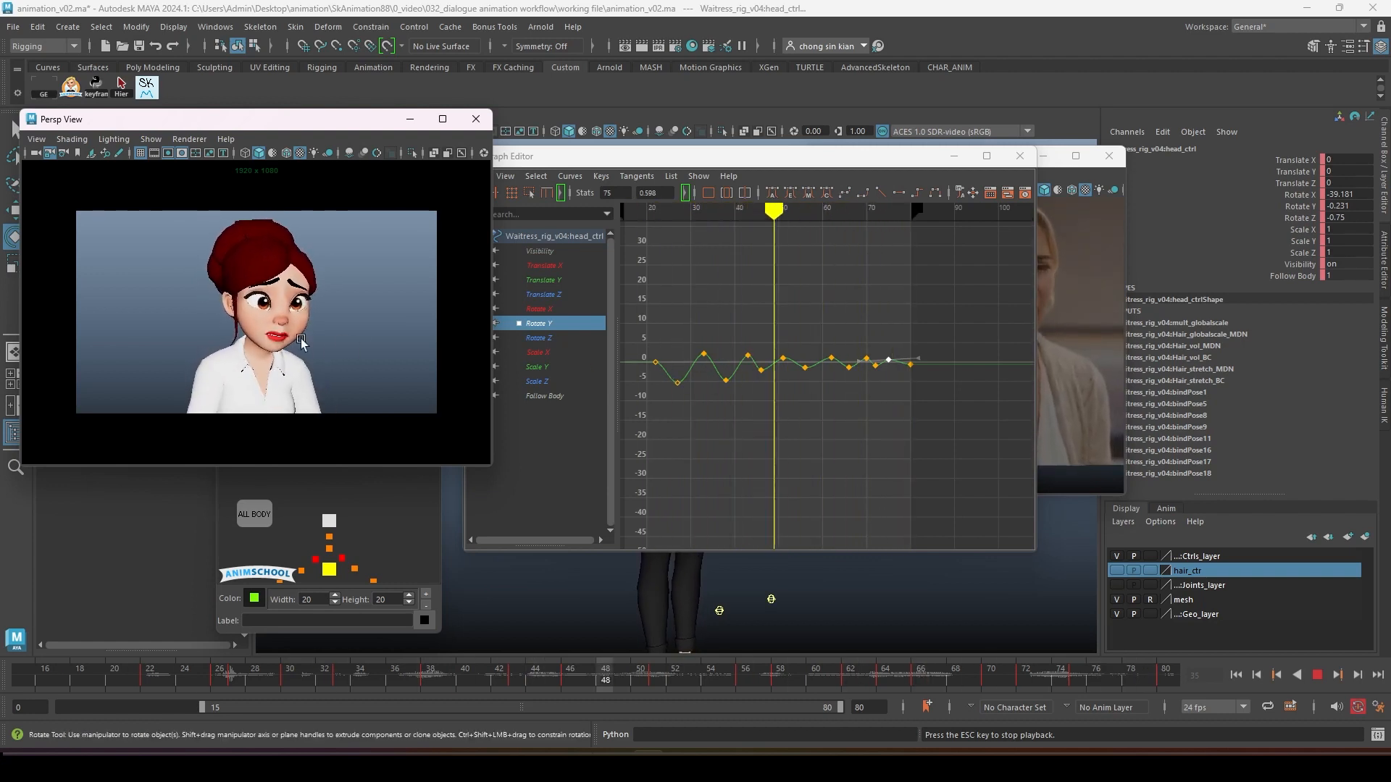
# Step: Stop playback and slope the frame 22 key's tangent downward on the head's Rotate Y curve
pyautogui.press('Escape')
pyautogui.keyDown('alt'); pyautogui.moveTo(813, 377); pyautogui.dragTo(908, 377, button='middle'); pyautogui.keyUp('alt')
pyautogui.moveTo(788, 365)
pyautogui.keyDown('alt'); pyautogui.mouseDown(button='right')
pyautogui.moveTo(821, 378)
pyautogui.moveTo(804, 371)
pyautogui.mouseUp(button='right'); pyautogui.keyUp('alt')
pyautogui.keyDown('alt'); pyautogui.moveTo(797, 366); pyautogui.dragTo(932, 386, button='middle'); pyautogui.keyUp('alt')
pyautogui.moveTo(707, 351); pyautogui.dragTo(749, 324)
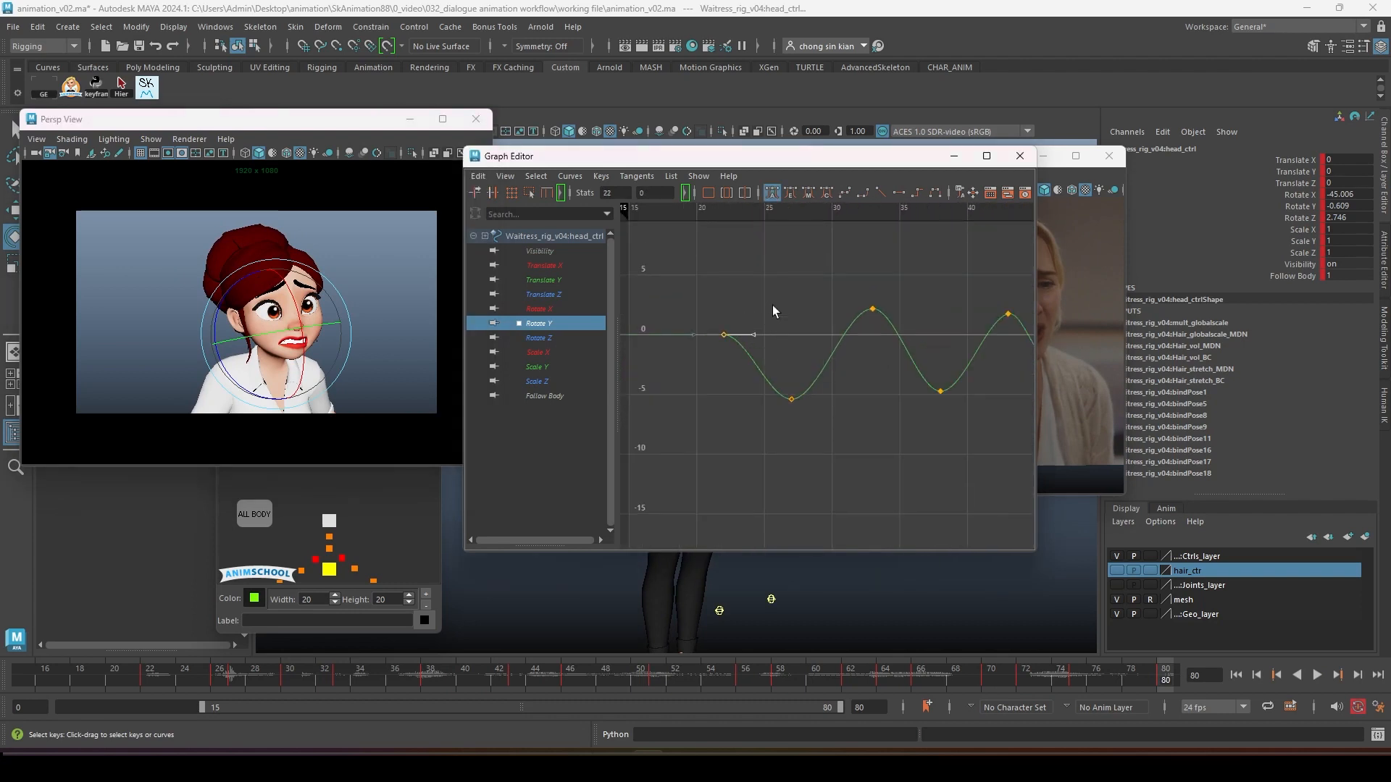
pyautogui.moveTo(772, 306); pyautogui.dragTo(769, 341, button='middle')
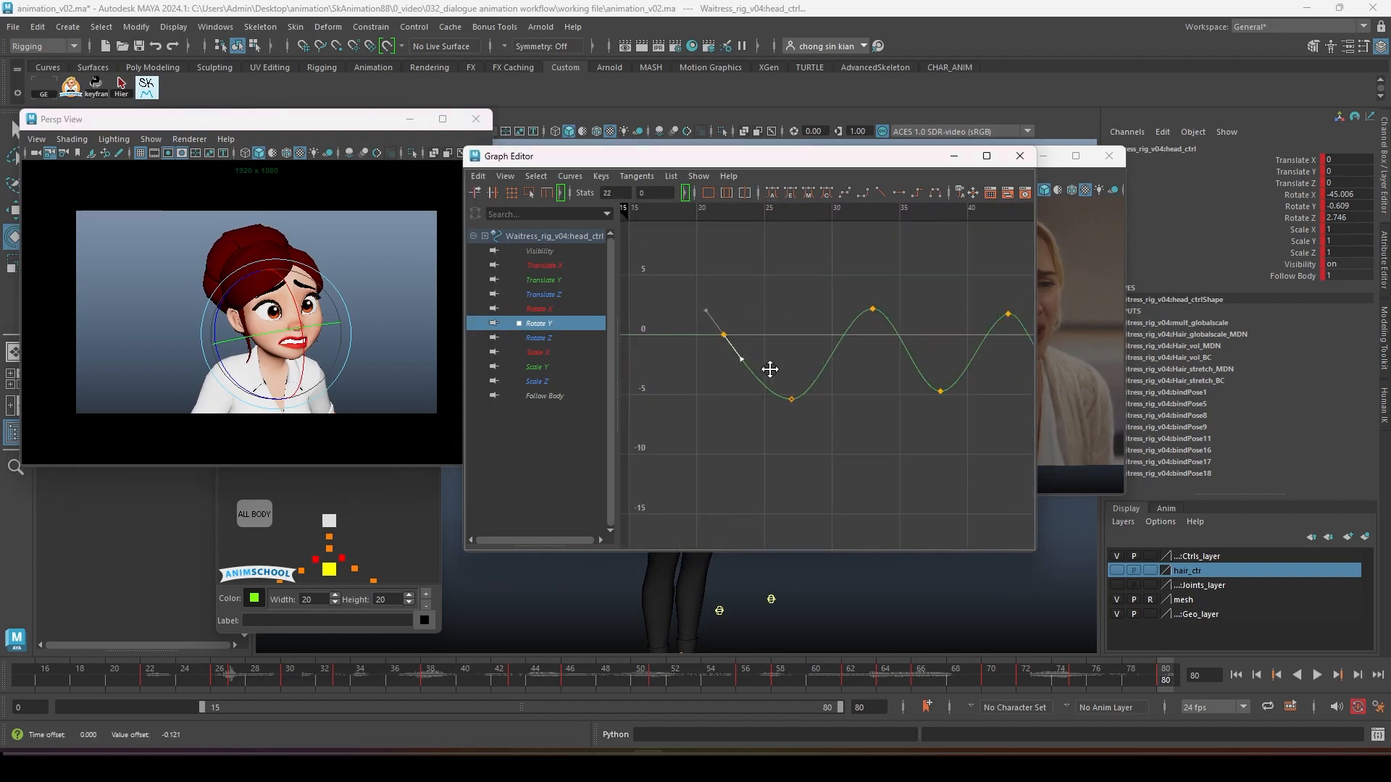
# Step: Maximize the Graph Editor and convert the head's Rotate Y curve to weighted tangents
pyautogui.doubleClick(907, 157)
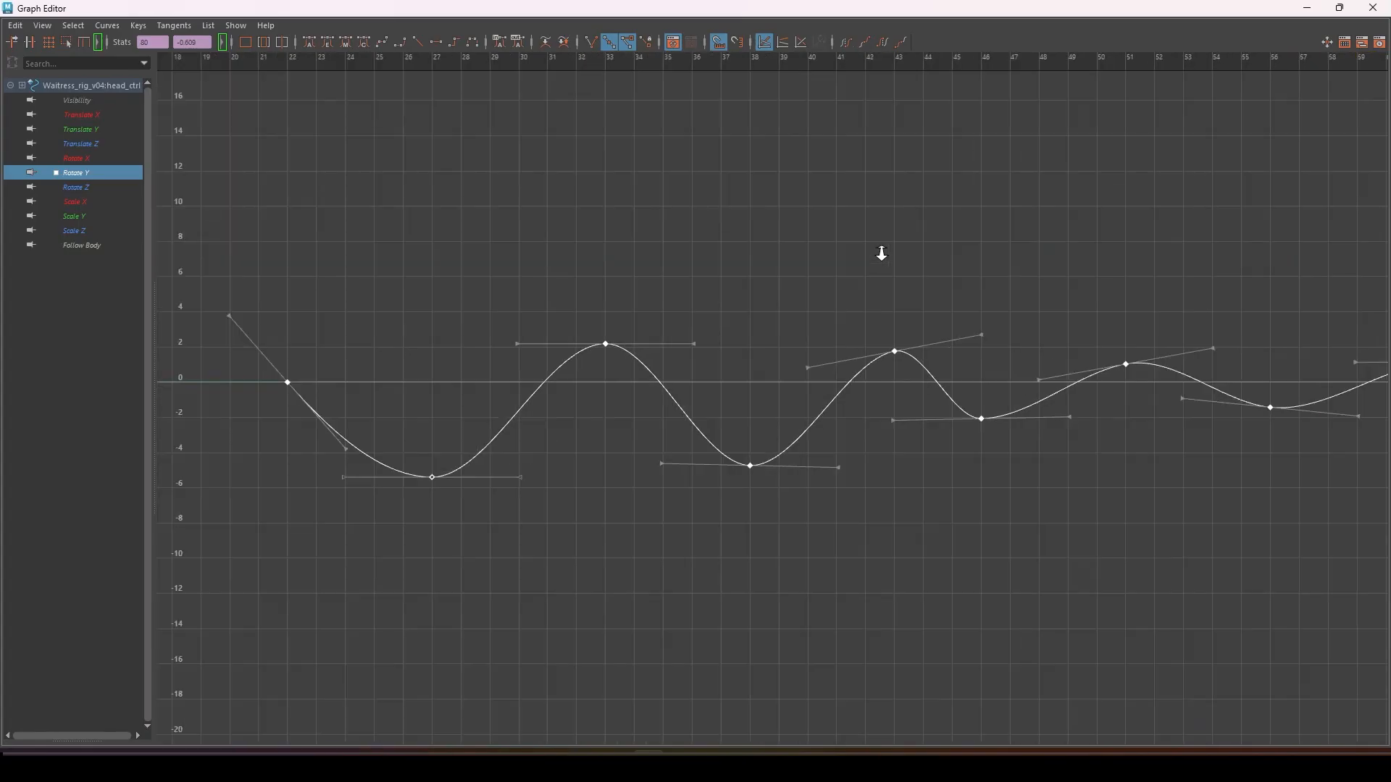
pyautogui.scroll(-4, 873, 252)
pyautogui.rightClick(650, 385)
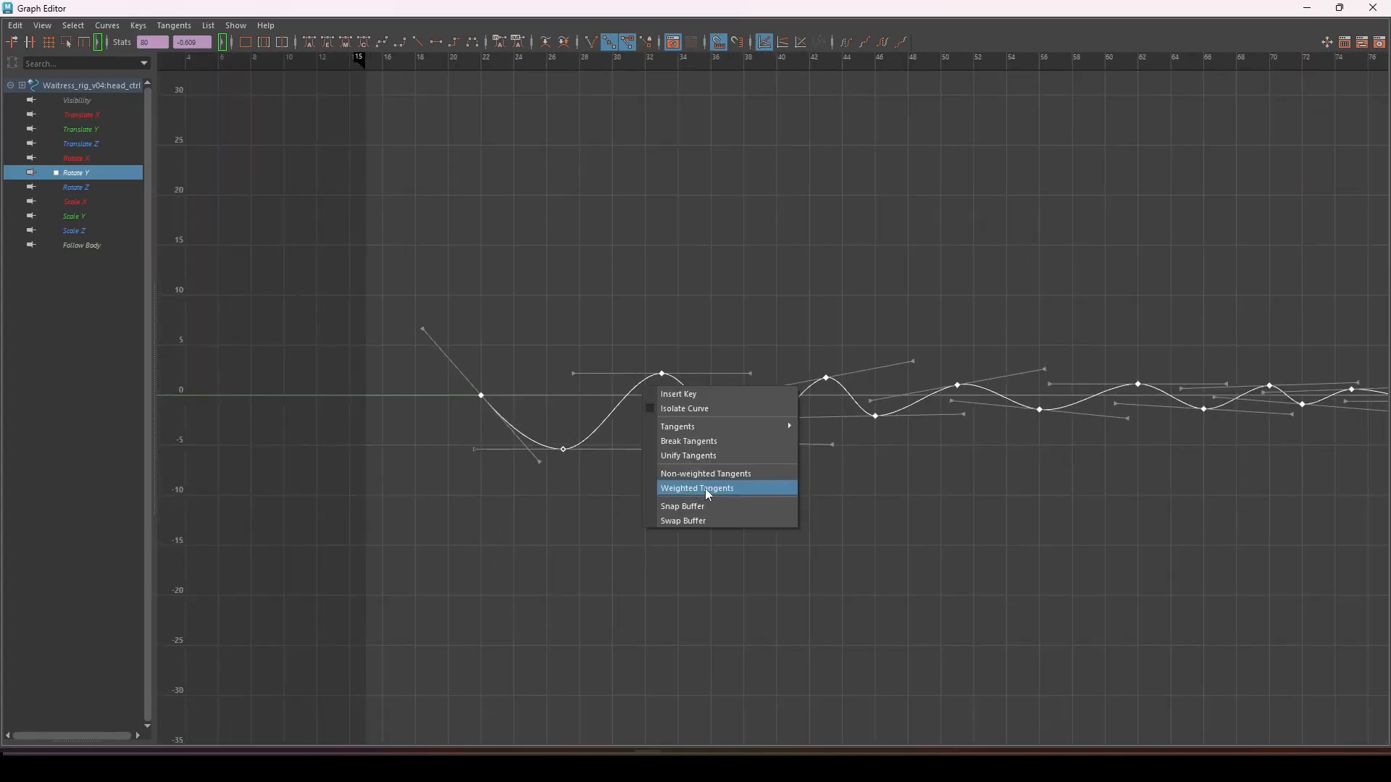
pyautogui.click(706, 487)
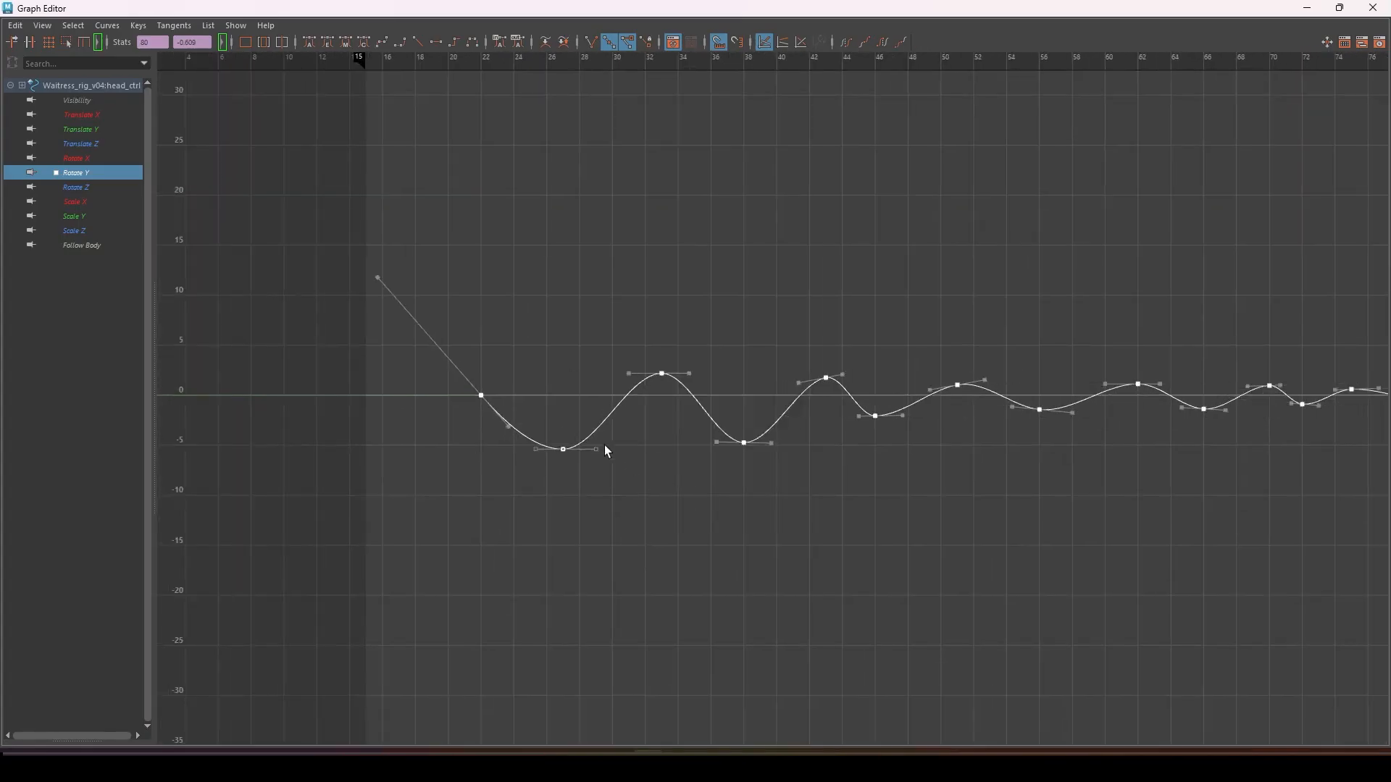
# Step: Lengthen the tangent handles of the head's Rotate Y keys at frames 27 and 38 to round out the swings
pyautogui.moveTo(616, 467)
pyautogui.mouseDown()
pyautogui.moveTo(562, 436)
pyautogui.moveTo(622, 477)
pyautogui.mouseUp()
pyautogui.moveTo(618, 450); pyautogui.dragTo(640, 452, button='middle')
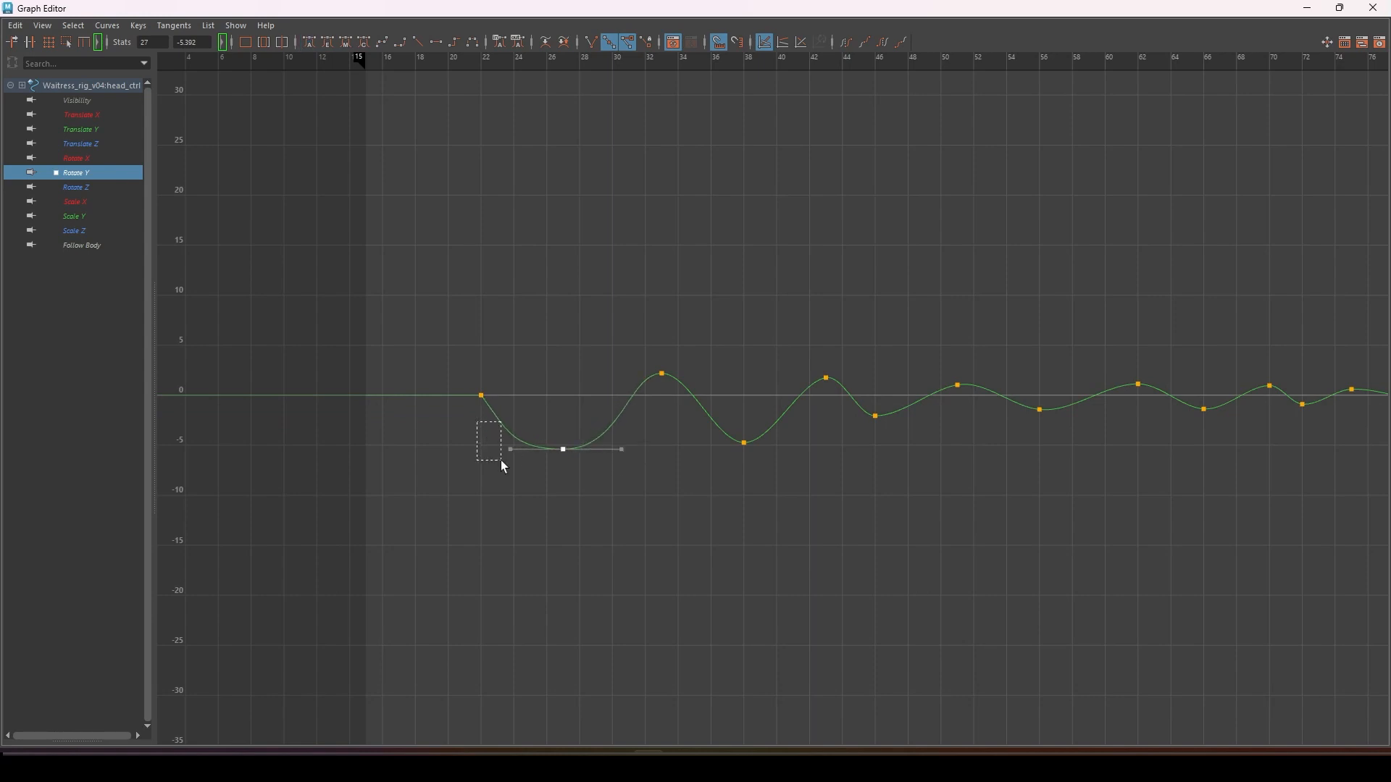
pyautogui.moveTo(502, 461); pyautogui.dragTo(502, 462)
pyautogui.moveTo(486, 439); pyautogui.dragTo(547, 461)
pyautogui.moveTo(510, 455); pyautogui.dragTo(518, 456, button='middle')
pyautogui.moveTo(517, 457); pyautogui.dragTo(522, 456, button='middle')
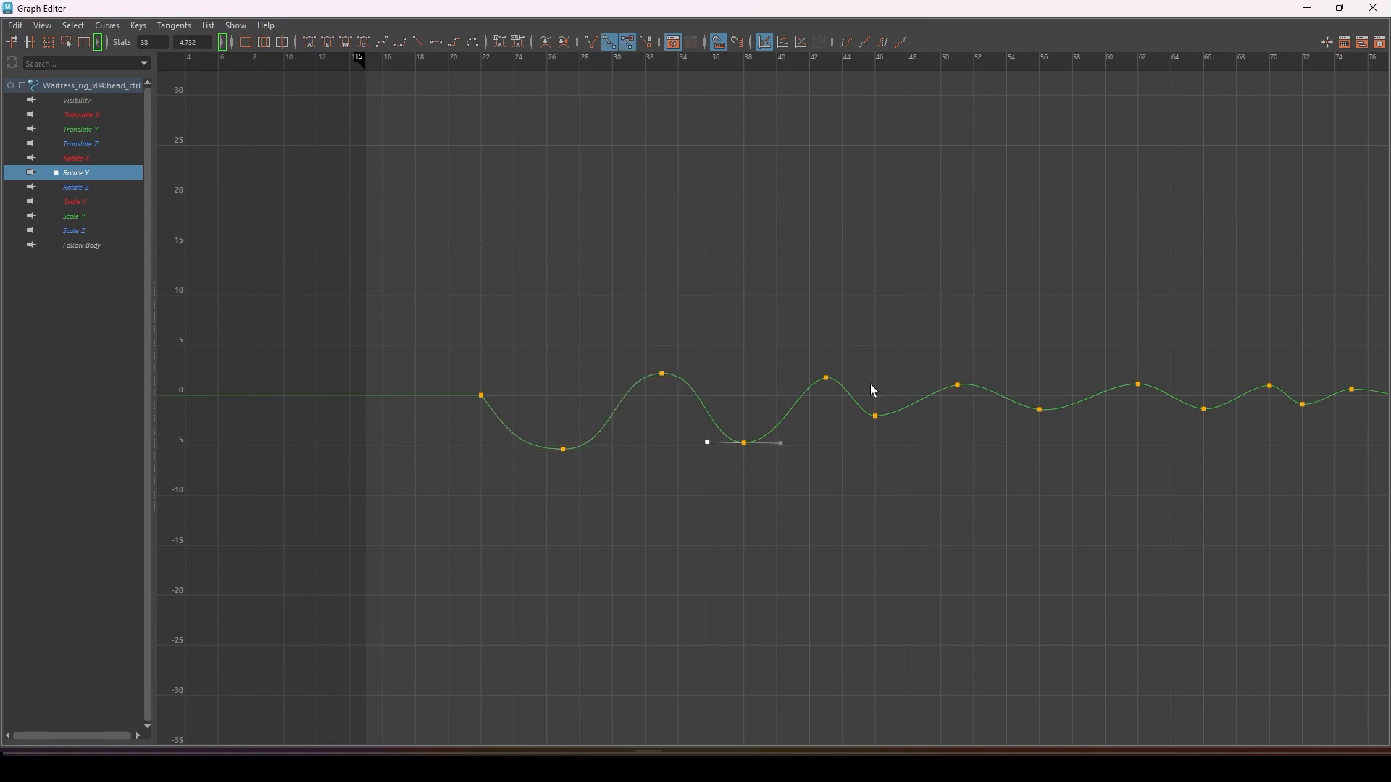
# Step: Break the tangents of the head's Rotate Y key at frame 46 and adjust its outgoing handle
pyautogui.click(876, 417)
pyautogui.rightClick(879, 419)
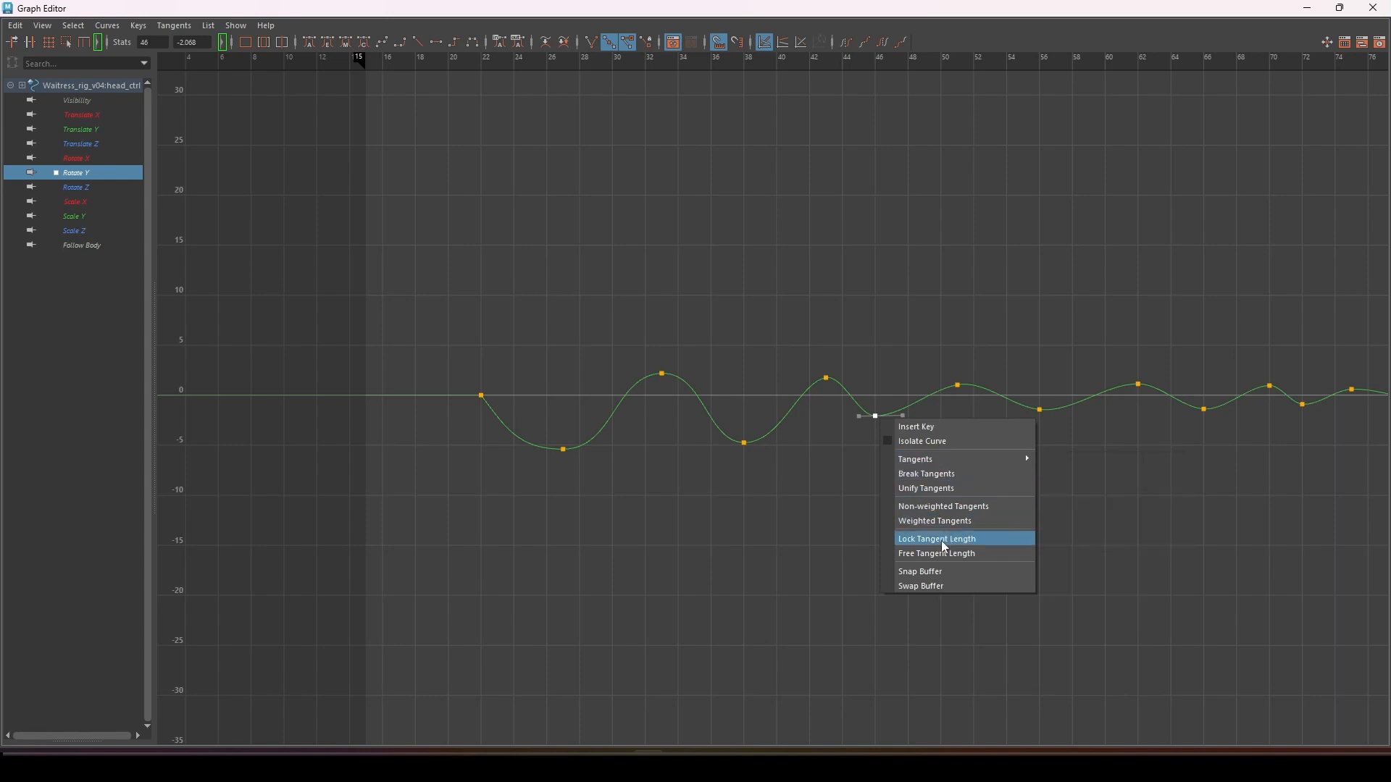
pyautogui.click(943, 476)
pyautogui.moveTo(907, 423); pyautogui.dragTo(921, 443, button='middle')
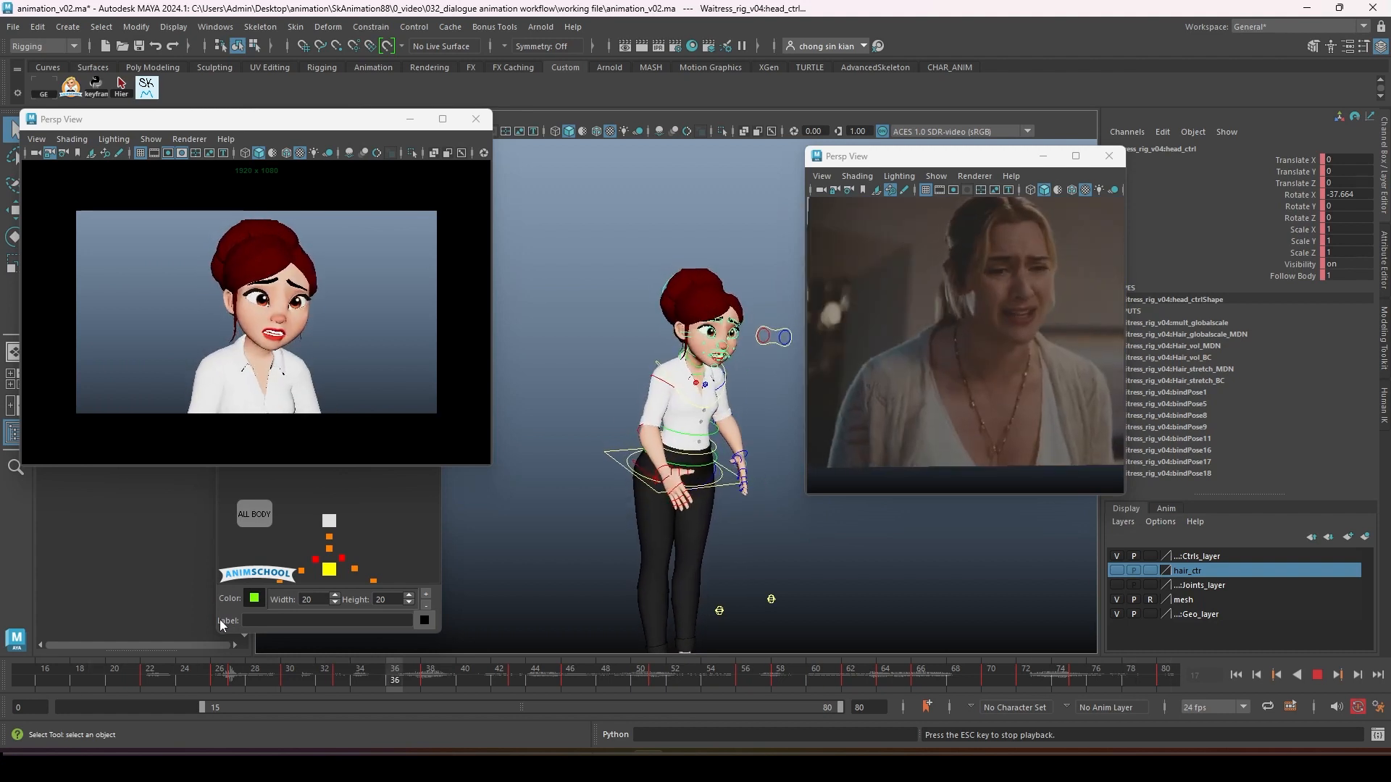
# Step: Stop the playback and select the top spine control in AnimSchoolPicker for rotation
pyautogui.press('Escape')
pyautogui.press('e')
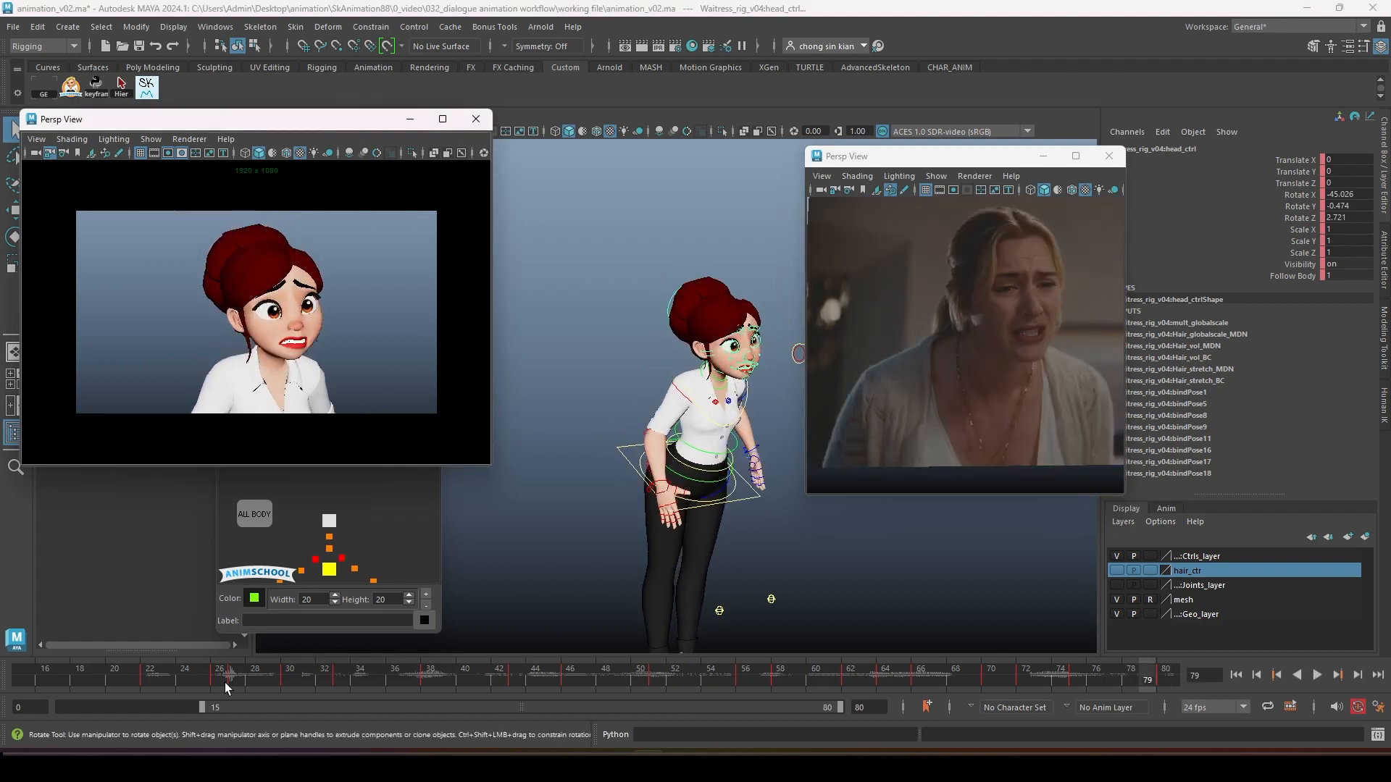
pyautogui.press('q')
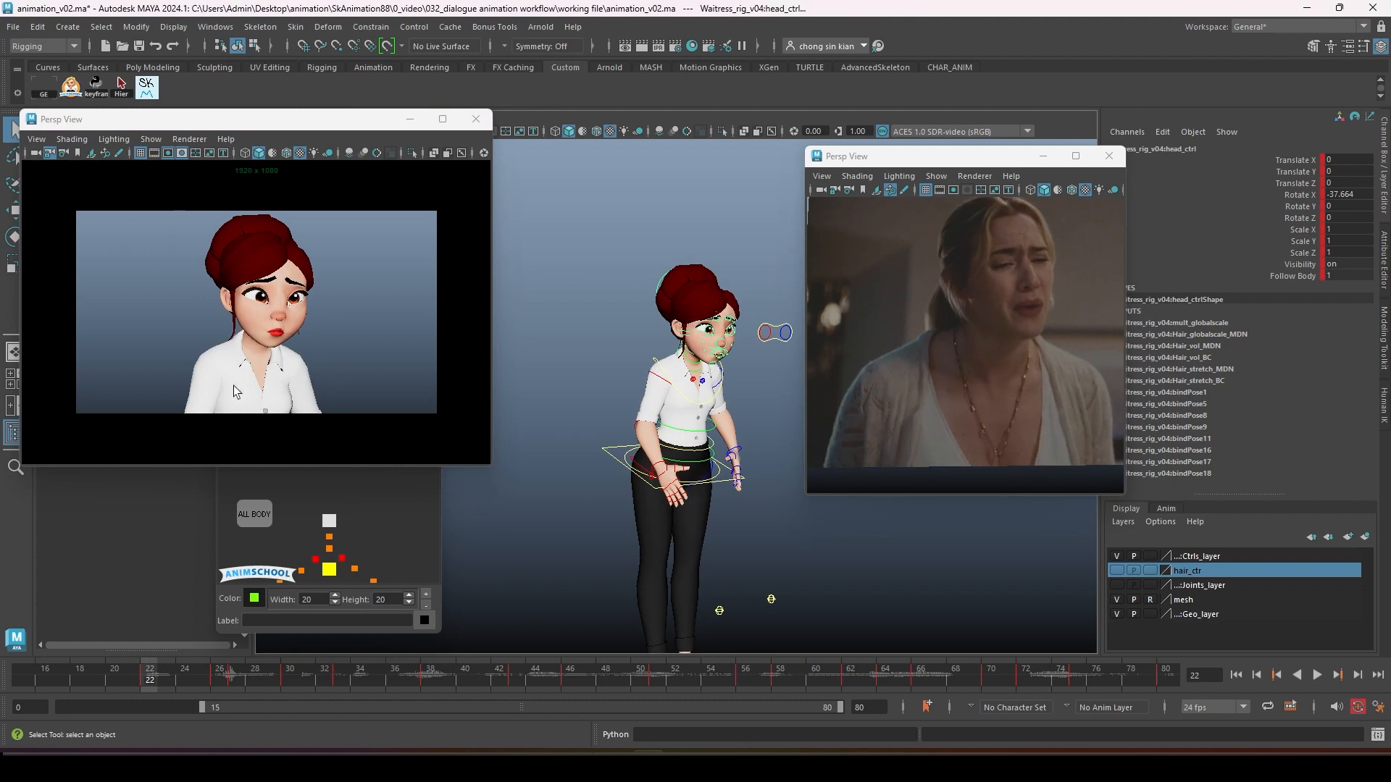
pyautogui.click(286, 487)
pyautogui.moveTo(326, 386); pyautogui.dragTo(359, 362)
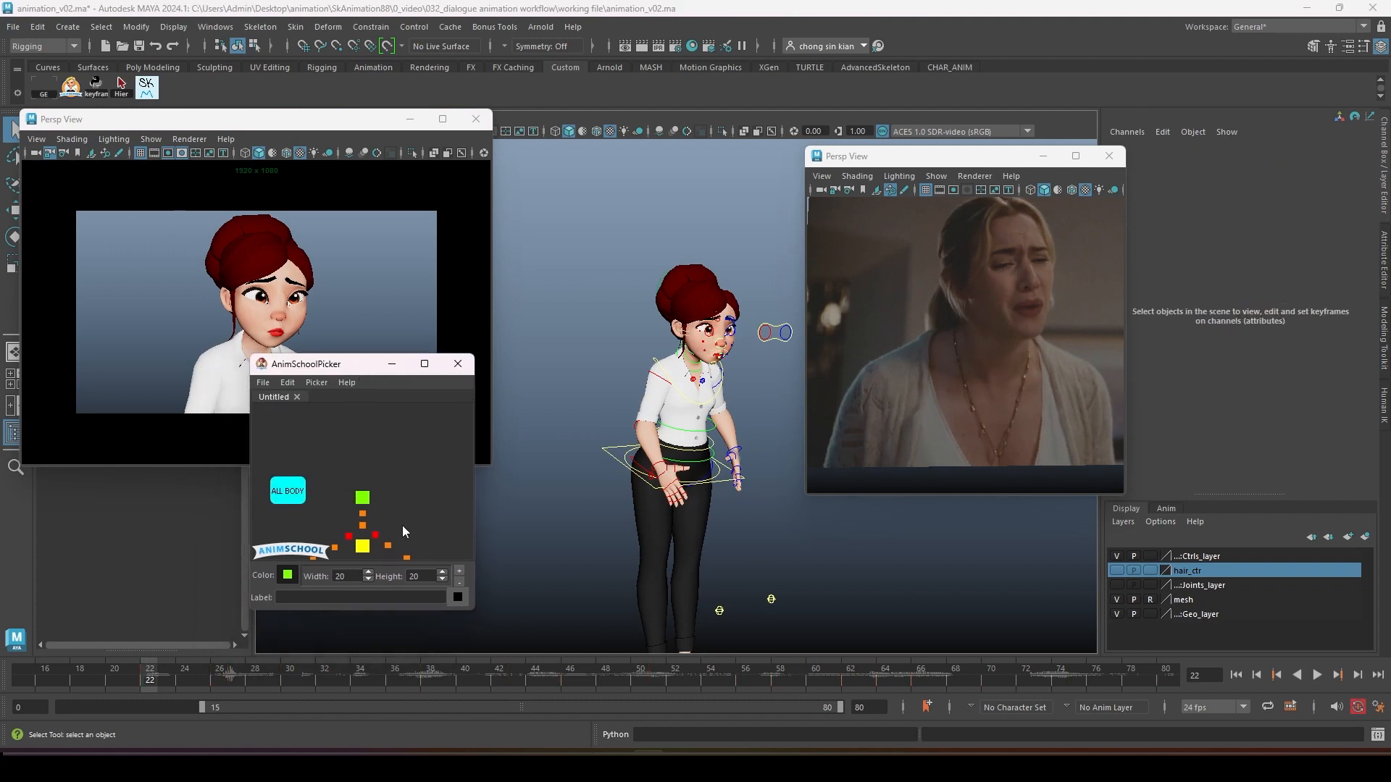
pyautogui.keyDown('alt'); pyautogui.moveTo(401, 520); pyautogui.dragTo(400, 464, button='middle'); pyautogui.keyUp('alt')
pyautogui.click(374, 486)
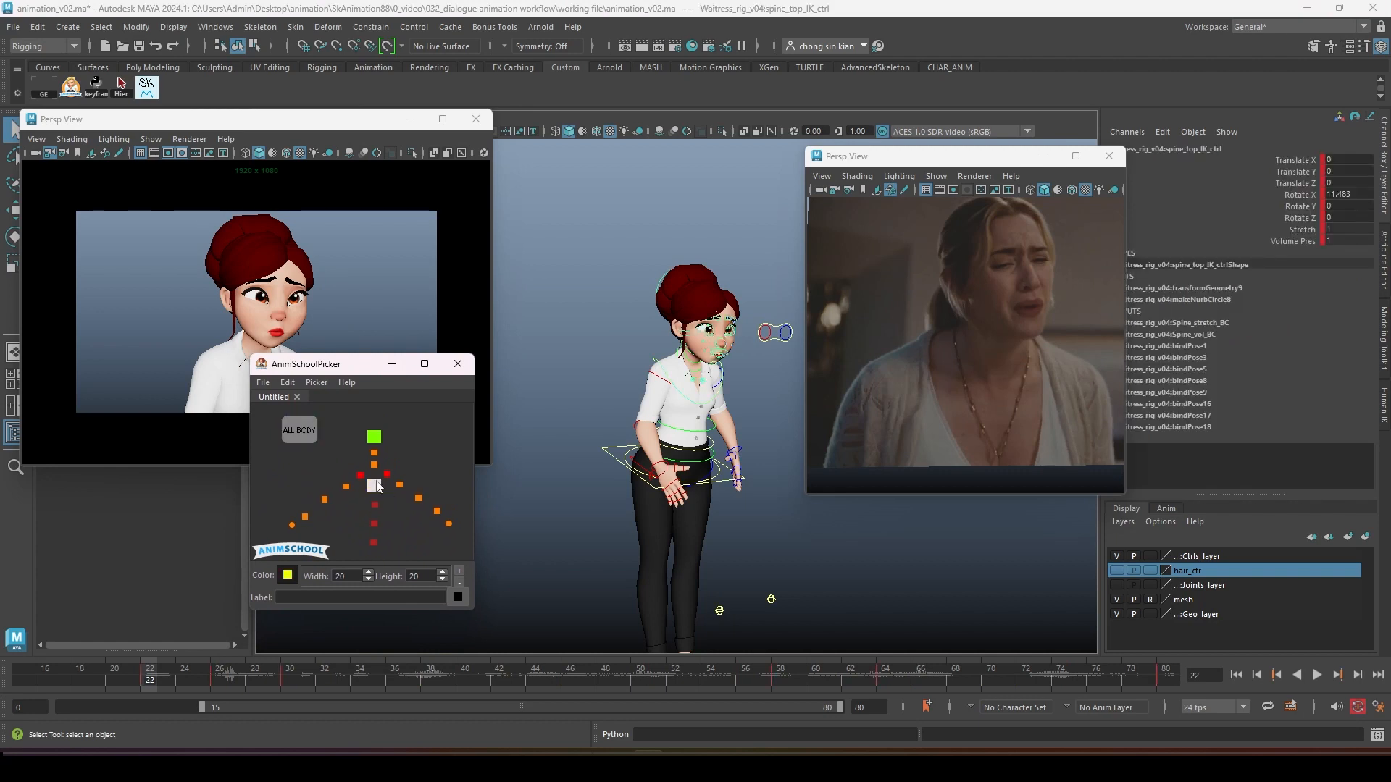
pyautogui.moveTo(353, 377); pyautogui.dragTo(349, 405)
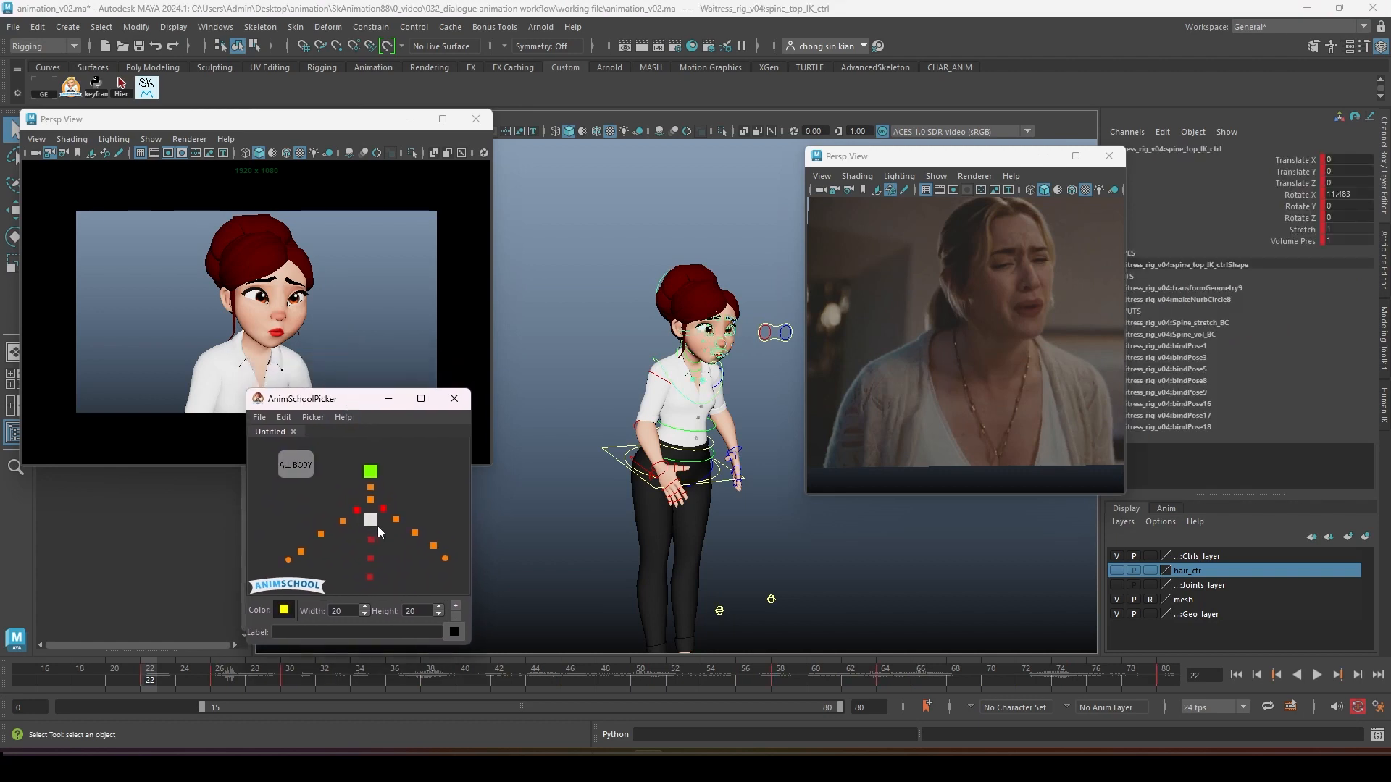
pyautogui.press('e')
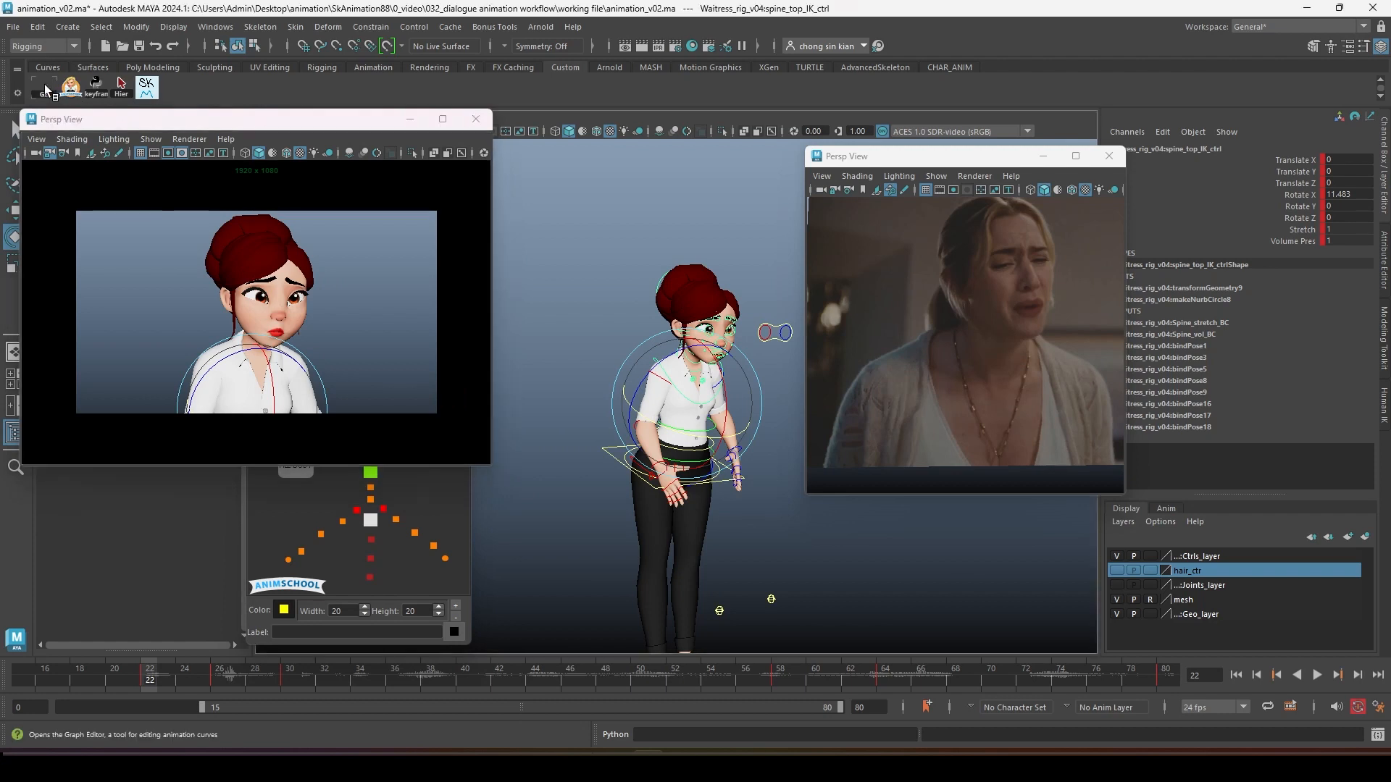
# Step: Show the Rotate Y curves of the head and top spine controls together in the Graph Editor
pyautogui.click(370, 472)
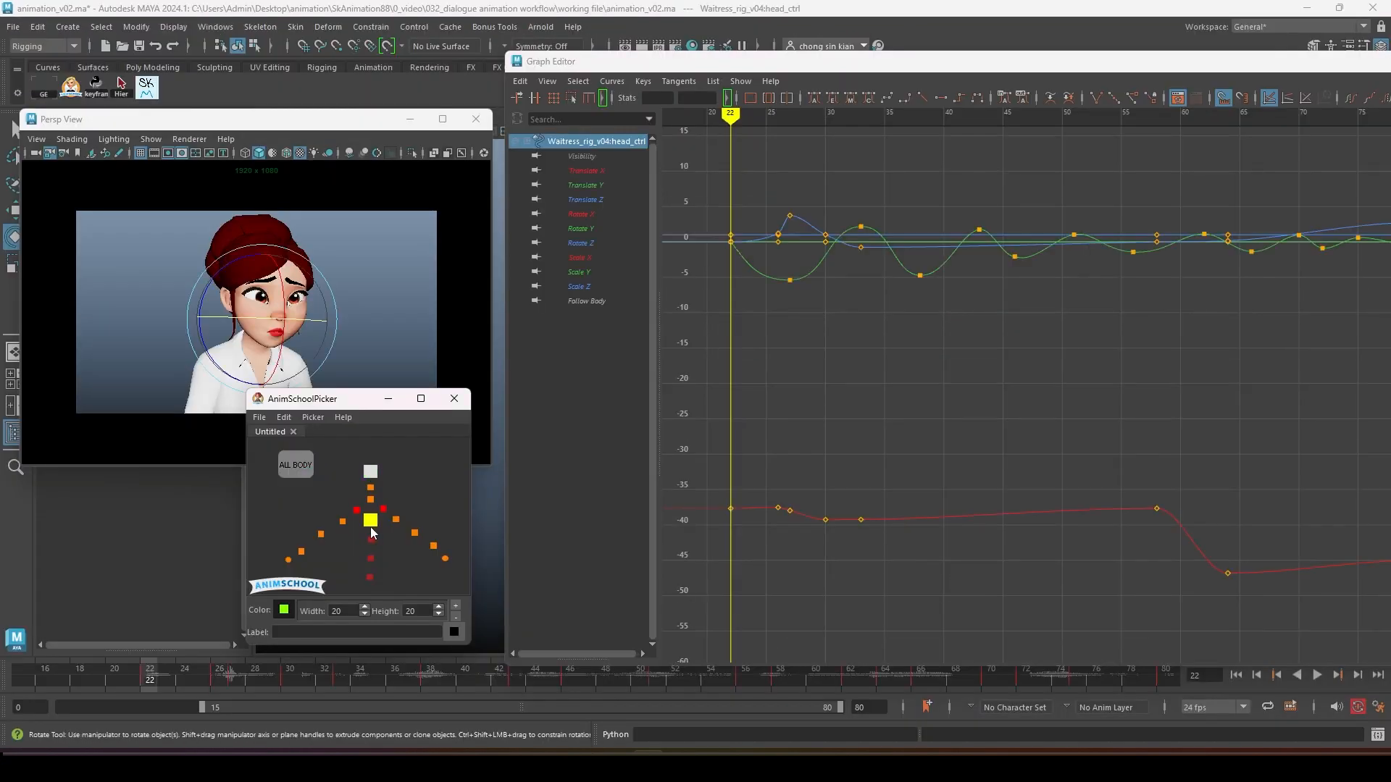
pyautogui.keyDown('shift'); pyautogui.click(370, 523); pyautogui.keyUp('shift')
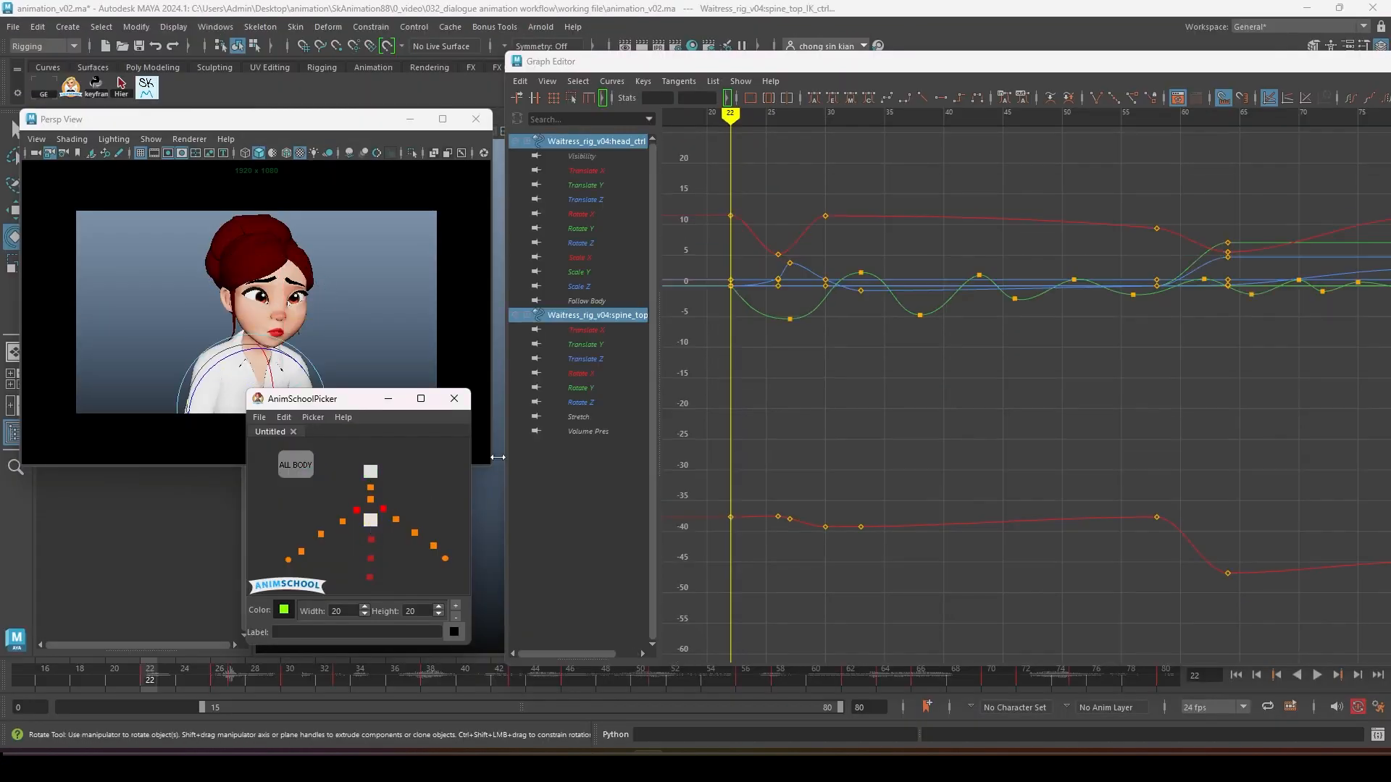
pyautogui.click(576, 228)
pyautogui.keyDown('ctrl'); pyautogui.click(581, 386); pyautogui.keyUp('ctrl')
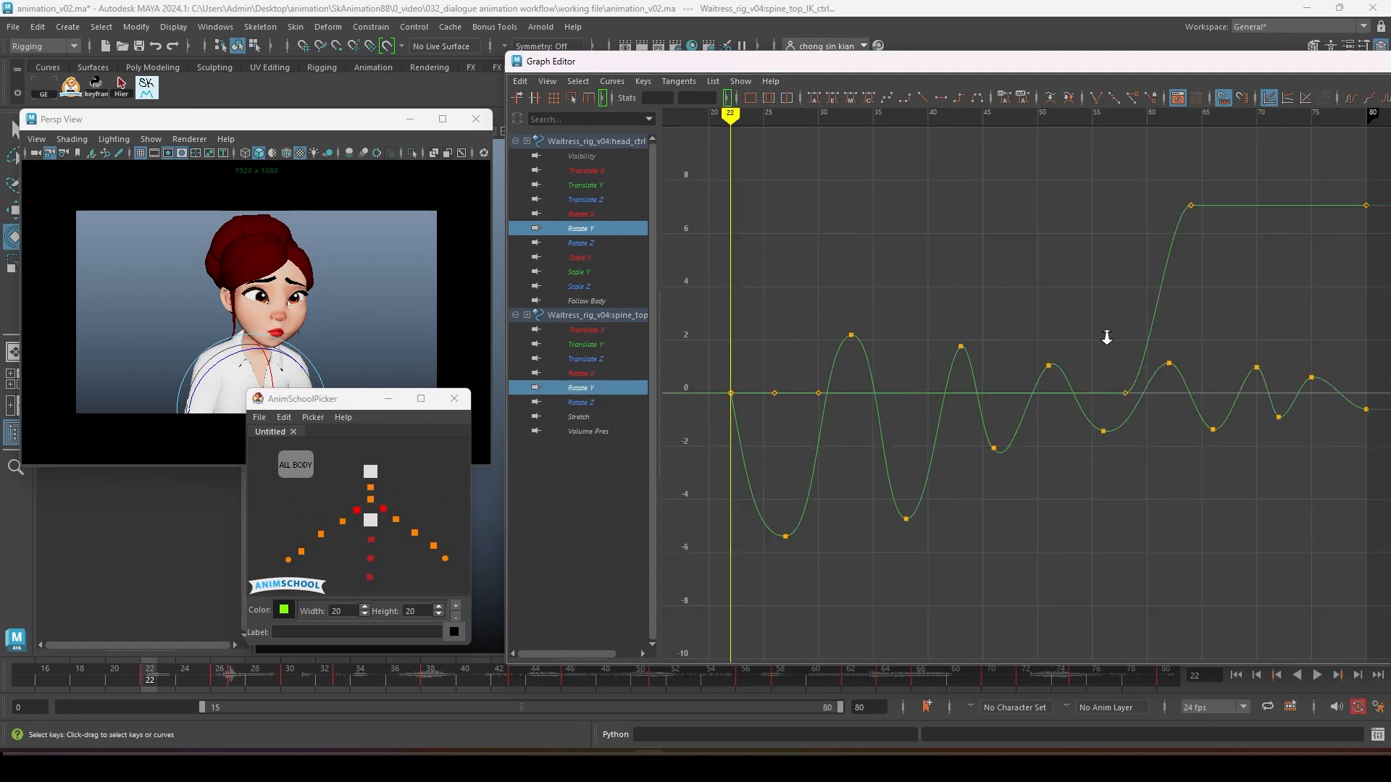
pyautogui.keyDown('alt'); pyautogui.moveTo(1103, 337); pyautogui.dragTo(1112, 338, button='right'); pyautogui.keyUp('alt')
pyautogui.moveTo(352, 400); pyautogui.dragTo(339, 440)
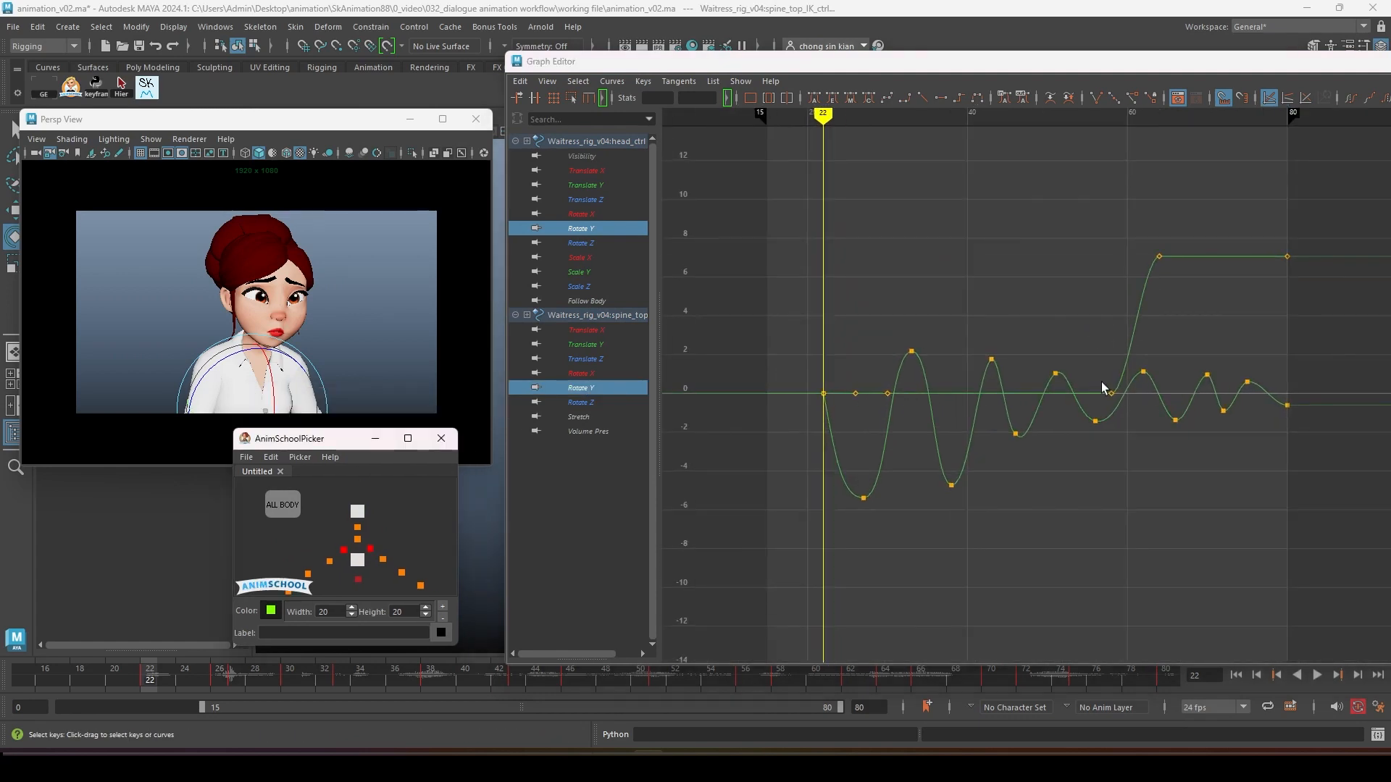
# Step: Delete the two flat Rotate Y keys between frames 22 and 58 on the top spine curve
pyautogui.click(1113, 394)
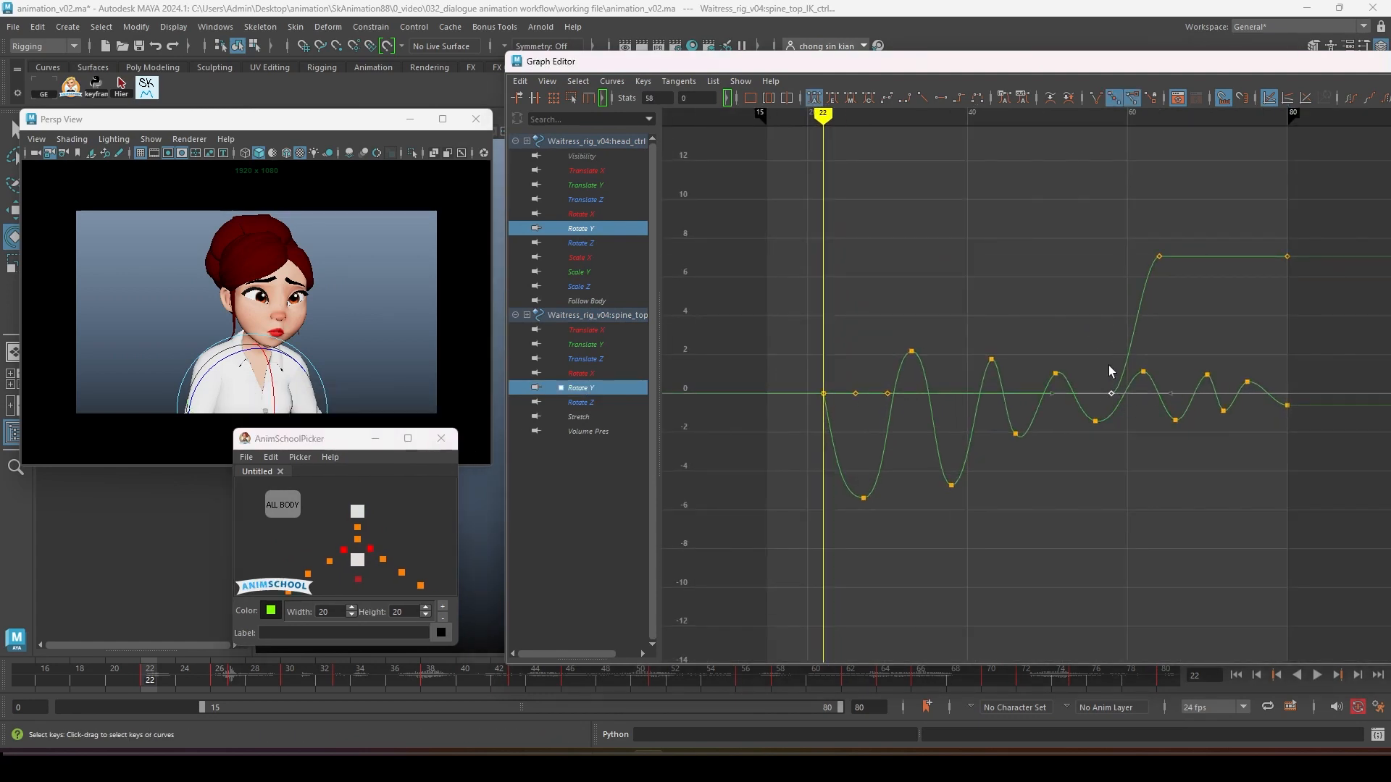
pyautogui.click(1110, 116)
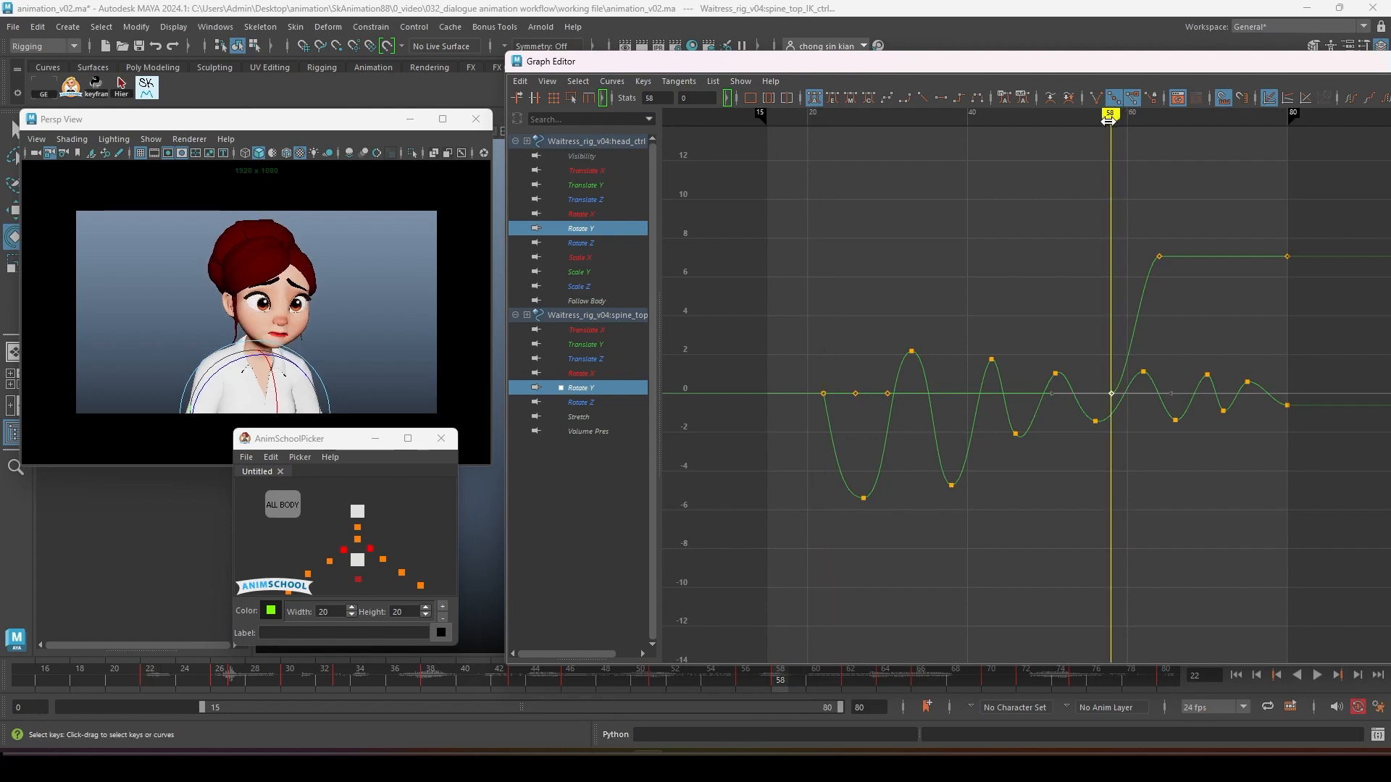
pyautogui.moveTo(1109, 120); pyautogui.dragTo(825, 149)
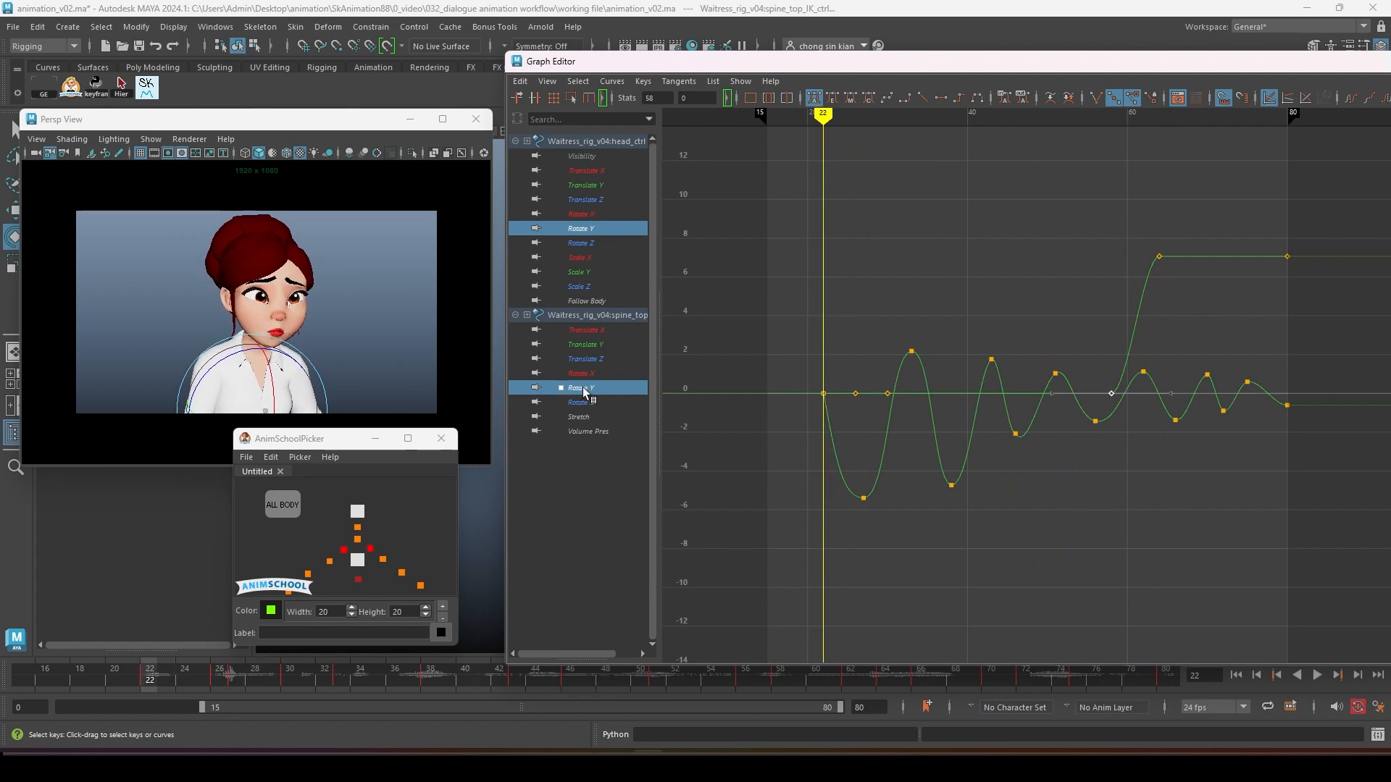
pyautogui.click(860, 404)
pyautogui.press('f')
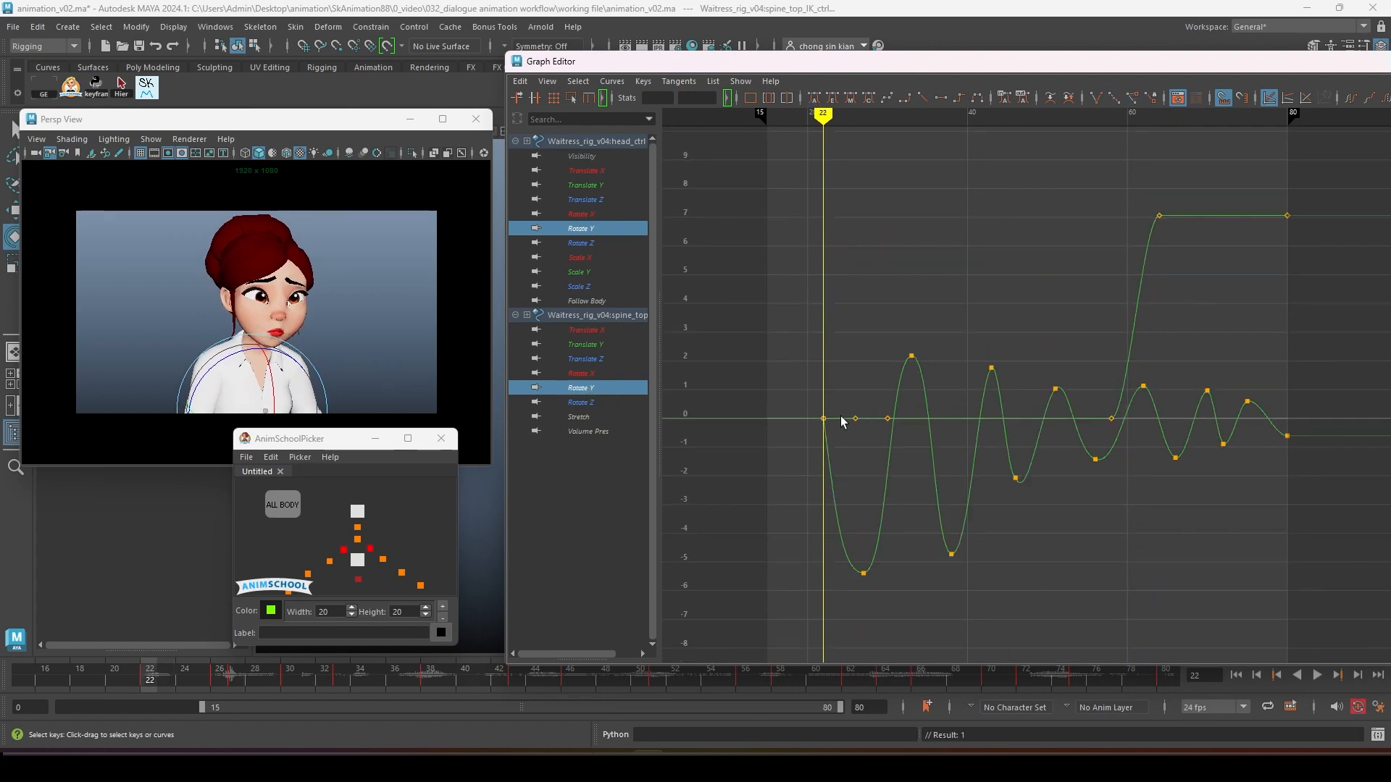
pyautogui.moveTo(851, 408); pyautogui.dragTo(910, 441)
pyautogui.press('Delete')
# Step: Insert a Rotate Y key at frame 27 on the top spine curve and lower it to about -3.304
pyautogui.click(861, 419)
pyautogui.moveTo(851, 117); pyautogui.dragTo(864, 115)
pyautogui.rightClick(860, 419)
pyautogui.click(896, 428)
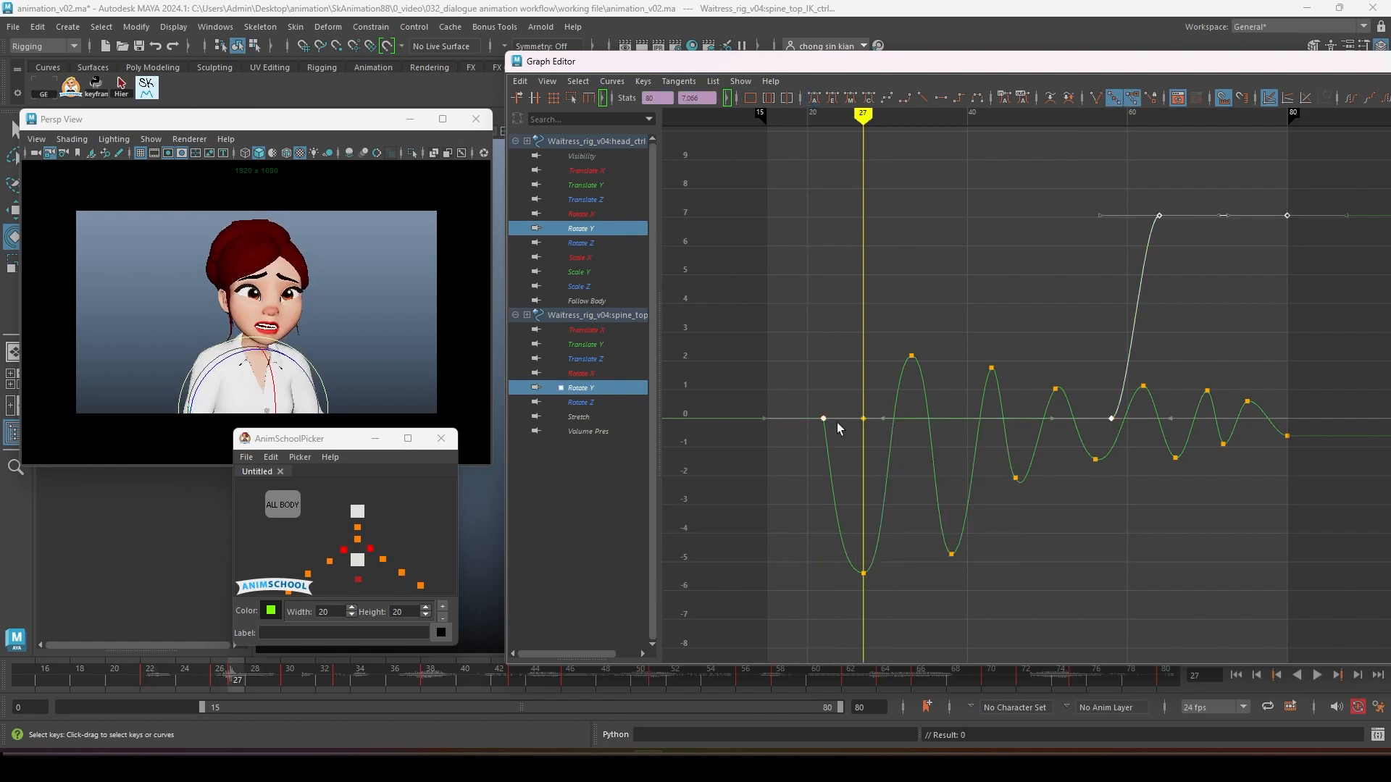
pyautogui.moveTo(873, 442); pyautogui.dragTo(873, 443)
pyautogui.moveTo(867, 442)
pyautogui.keyDown('shift'); pyautogui.mouseDown(button='middle')
pyautogui.moveTo(867, 549)
pyautogui.moveTo(868, 538)
pyautogui.mouseUp(button='middle'); pyautogui.keyUp('shift')
# Step: Insert a Rotate Y key at frame 33 on the top spine curve and raise it to about 3
pyautogui.moveTo(899, 114); pyautogui.dragTo(911, 113)
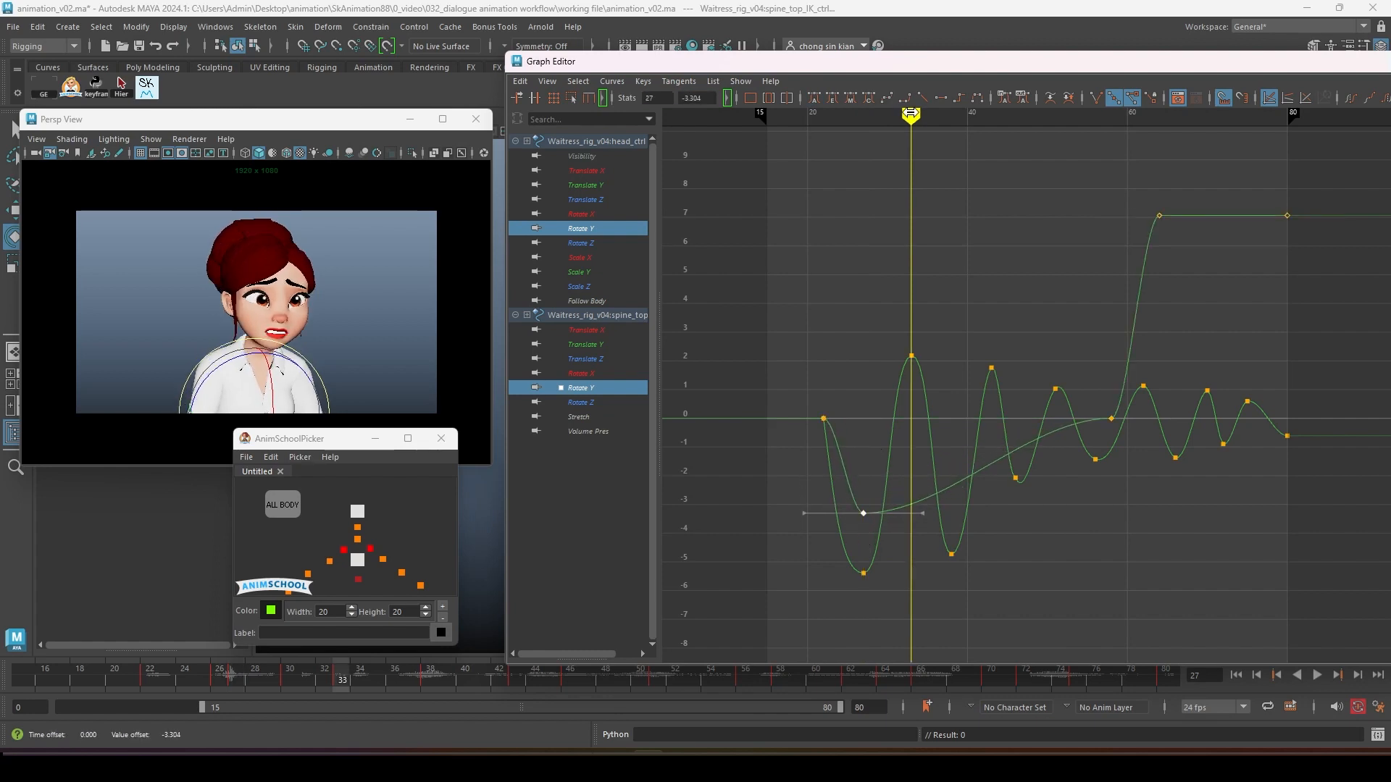
pyautogui.rightClick(965, 474)
pyautogui.moveTo(959, 487); pyautogui.dragTo(917, 515)
pyautogui.click(1012, 481)
pyautogui.keyDown('shift'); pyautogui.moveTo(915, 512); pyautogui.dragTo(919, 345, button='middle'); pyautogui.keyUp('shift')
# Step: Insert top spine Rotate Y keys at frame 38, lowered to about -3.5, and frame 43, raised to about 2.236
pyautogui.moveTo(911, 114); pyautogui.dragTo(951, 114)
pyautogui.moveTo(982, 330); pyautogui.dragTo(980, 348)
pyautogui.keyDown('shift'); pyautogui.moveTo(951, 335); pyautogui.dragTo(951, 518, button='middle'); pyautogui.keyUp('shift')
pyautogui.moveTo(951, 114); pyautogui.dragTo(1000, 114)
pyautogui.rightClick(1012, 497)
pyautogui.keyDown('shift'); pyautogui.moveTo(991, 516); pyautogui.dragTo(991, 354, button='middle'); pyautogui.keyUp('shift')
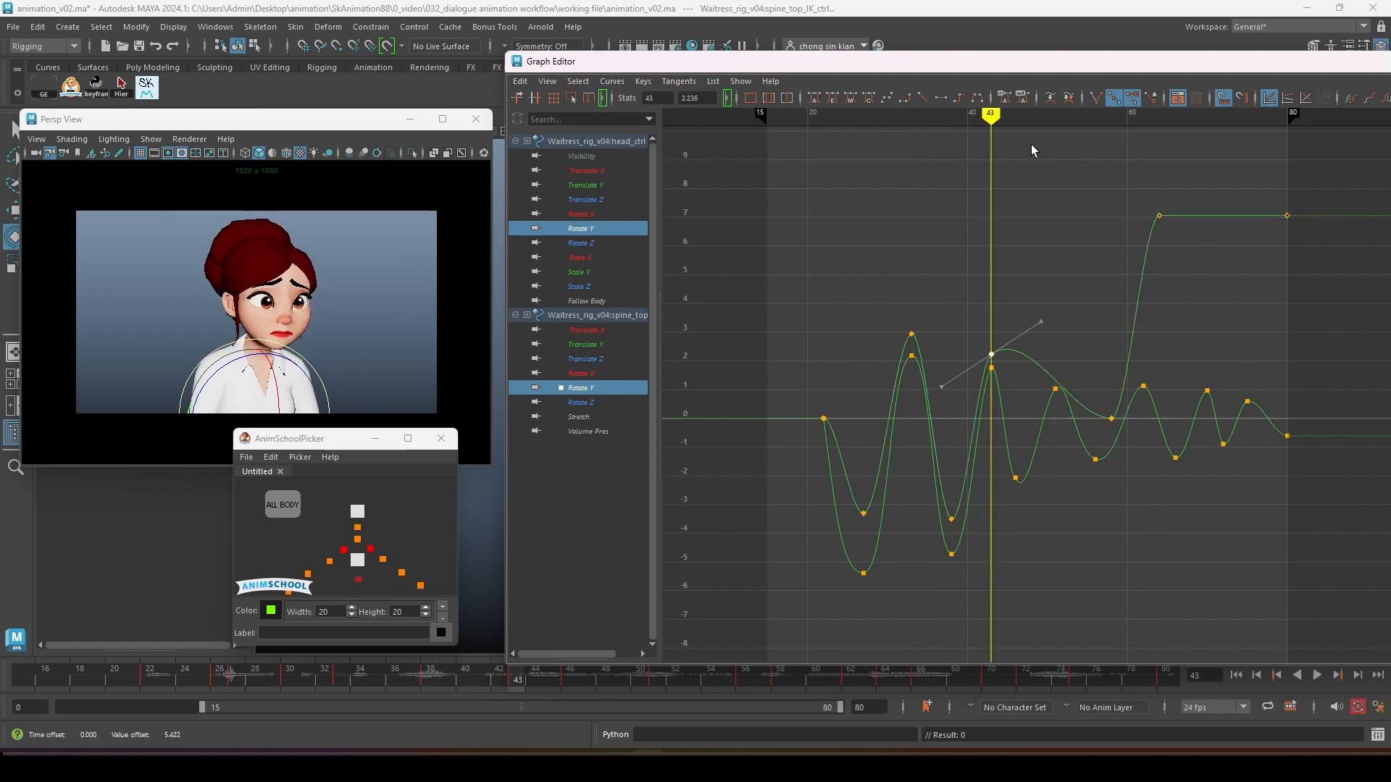
# Step: Insert top spine Rotate Y keys at frame 46, lowered to about -1.4, and frame 51, raised to about 1.558
pyautogui.moveTo(991, 114); pyautogui.dragTo(1016, 114)
pyautogui.moveTo(1032, 344); pyautogui.dragTo(1028, 367)
pyautogui.keyDown('shift'); pyautogui.moveTo(1016, 351); pyautogui.dragTo(1016, 458, button='middle'); pyautogui.keyUp('shift')
pyautogui.moveTo(1016, 114); pyautogui.dragTo(1055, 115)
pyautogui.rightClick(1078, 449)
pyautogui.keyDown('shift'); pyautogui.moveTo(1055, 446); pyautogui.dragTo(1055, 375, button='middle'); pyautogui.keyUp('shift')
pyautogui.moveTo(1102, 407); pyautogui.dragTo(1104, 422)
# Step: Insert top spine Rotate Y keys at frame 66, lowered to about 6, and frame 70, raised to about 7.5
pyautogui.moveTo(1055, 114); pyautogui.dragTo(1174, 114)
pyautogui.rightClick(1140, 293)
pyautogui.click(1188, 300)
pyautogui.keyDown('shift'); pyautogui.moveTo(1174, 243); pyautogui.dragTo(1174, 273, button='middle'); pyautogui.keyUp('shift')
pyautogui.moveTo(1174, 114); pyautogui.dragTo(1207, 115)
pyautogui.keyDown('shift'); pyautogui.moveTo(1208, 250); pyautogui.dragTo(1207, 212, button='middle'); pyautogui.keyUp('shift')
# Step: Insert top spine Rotate Y keys at frame 72, lowered to about 6.6, and frame 75, raised to about 7.4
pyautogui.moveTo(1208, 114); pyautogui.dragTo(1224, 114)
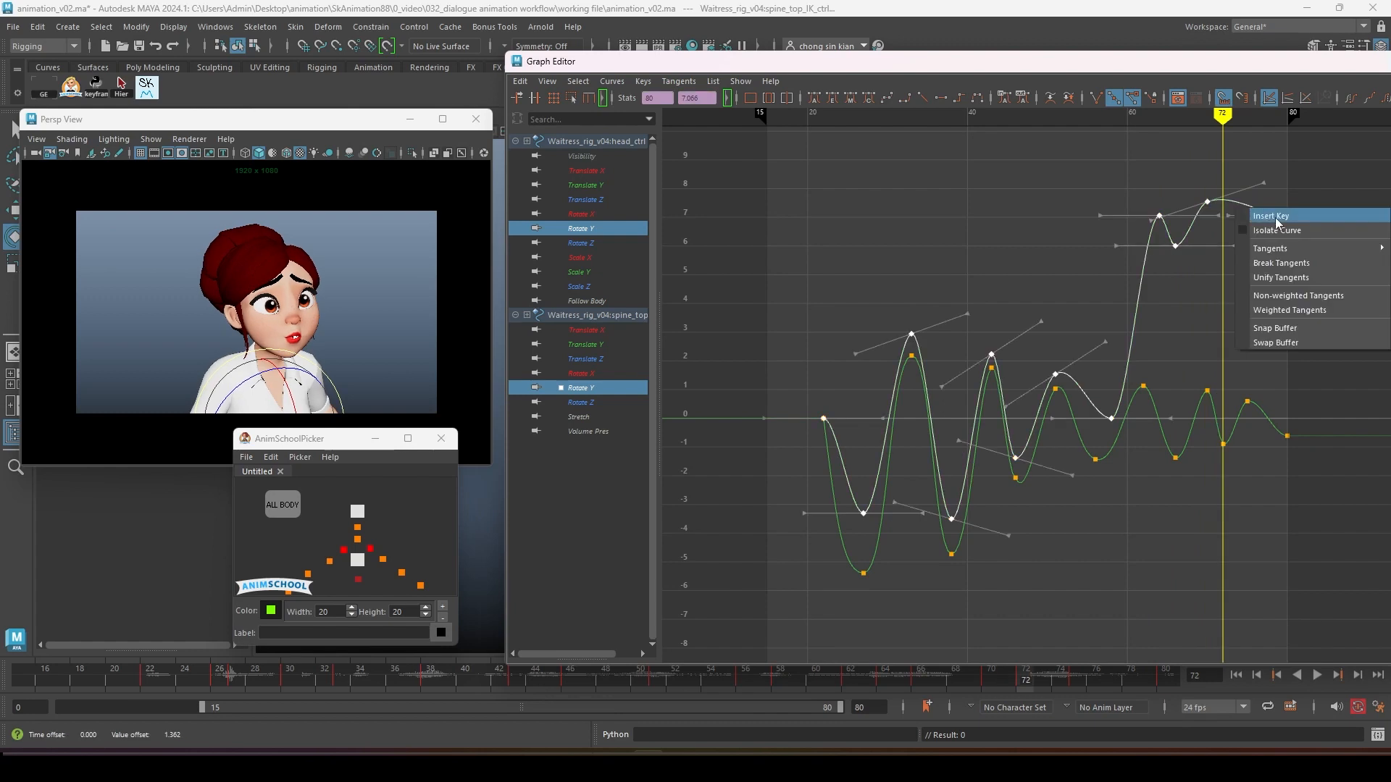
pyautogui.click(1276, 219)
pyautogui.keyDown('shift'); pyautogui.moveTo(1223, 215); pyautogui.dragTo(1224, 241, button='middle'); pyautogui.keyUp('shift')
pyautogui.moveTo(1224, 114); pyautogui.dragTo(1247, 114)
pyautogui.keyDown('shift'); pyautogui.moveTo(1247, 255); pyautogui.dragTo(1246, 245, button='middle'); pyautogui.keyUp('shift')
pyautogui.click(1247, 244)
# Step: Play and scrub the animation, ending at frame 27, to review the combined head and chest shake
pyautogui.moveTo(1247, 115); pyautogui.dragTo(1159, 116)
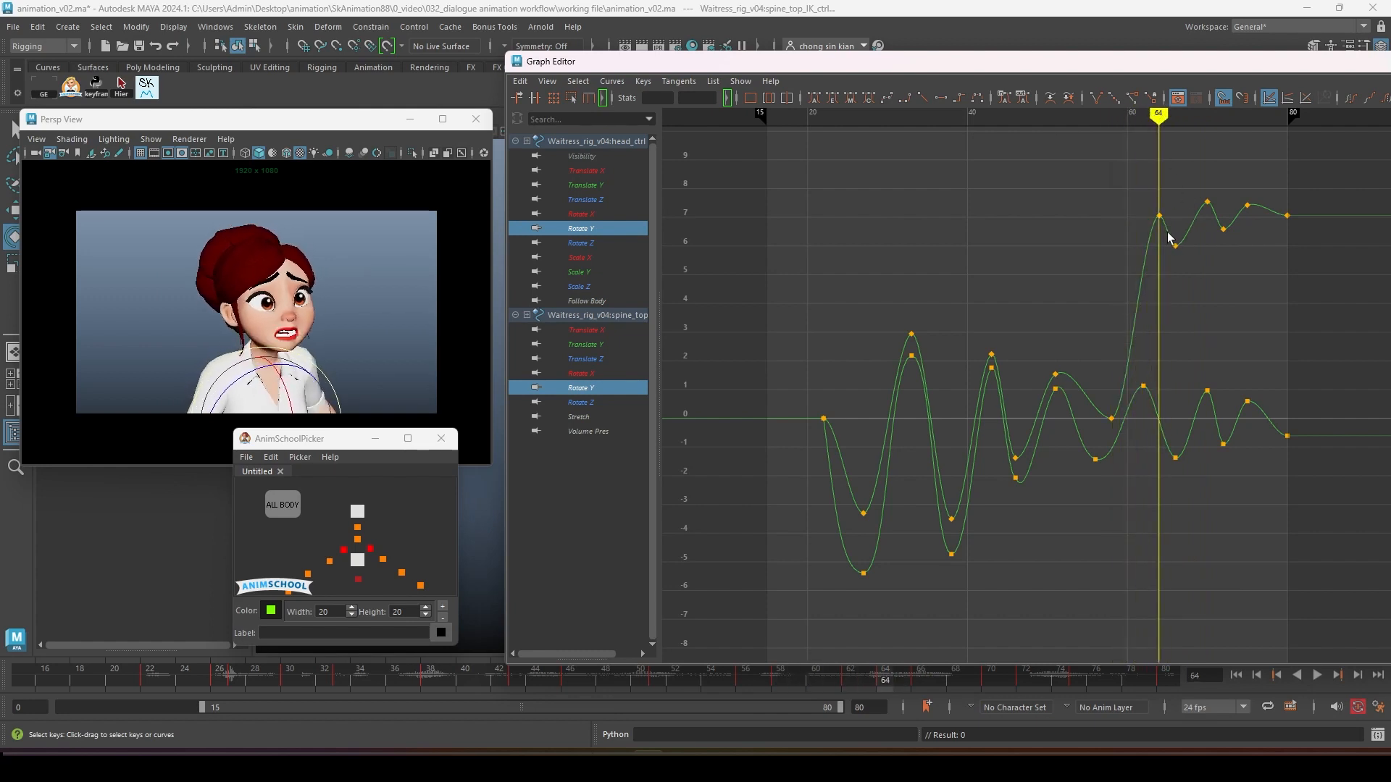
pyautogui.hotkey('alt', 'v')
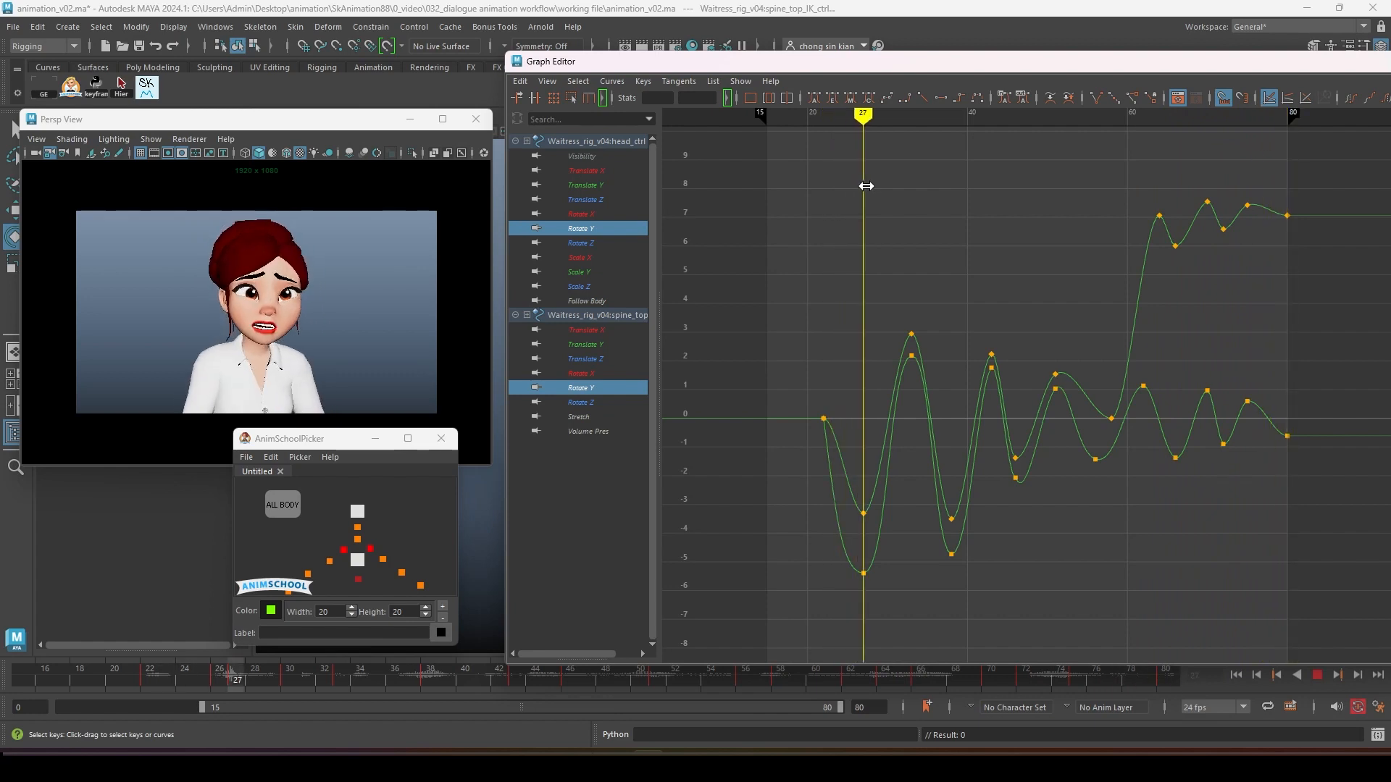
pyautogui.moveTo(852, 187); pyautogui.dragTo(867, 210)
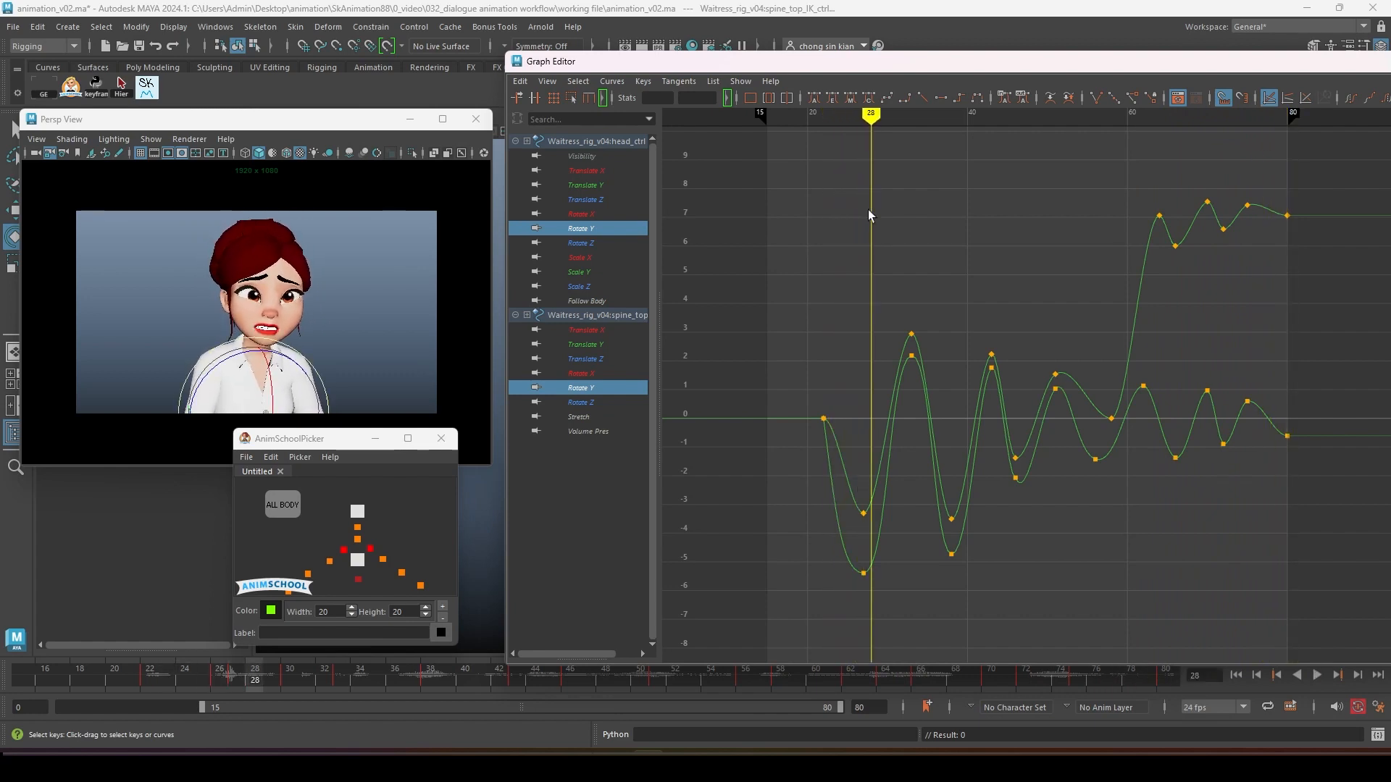
pyautogui.moveTo(870, 119); pyautogui.dragTo(862, 123)
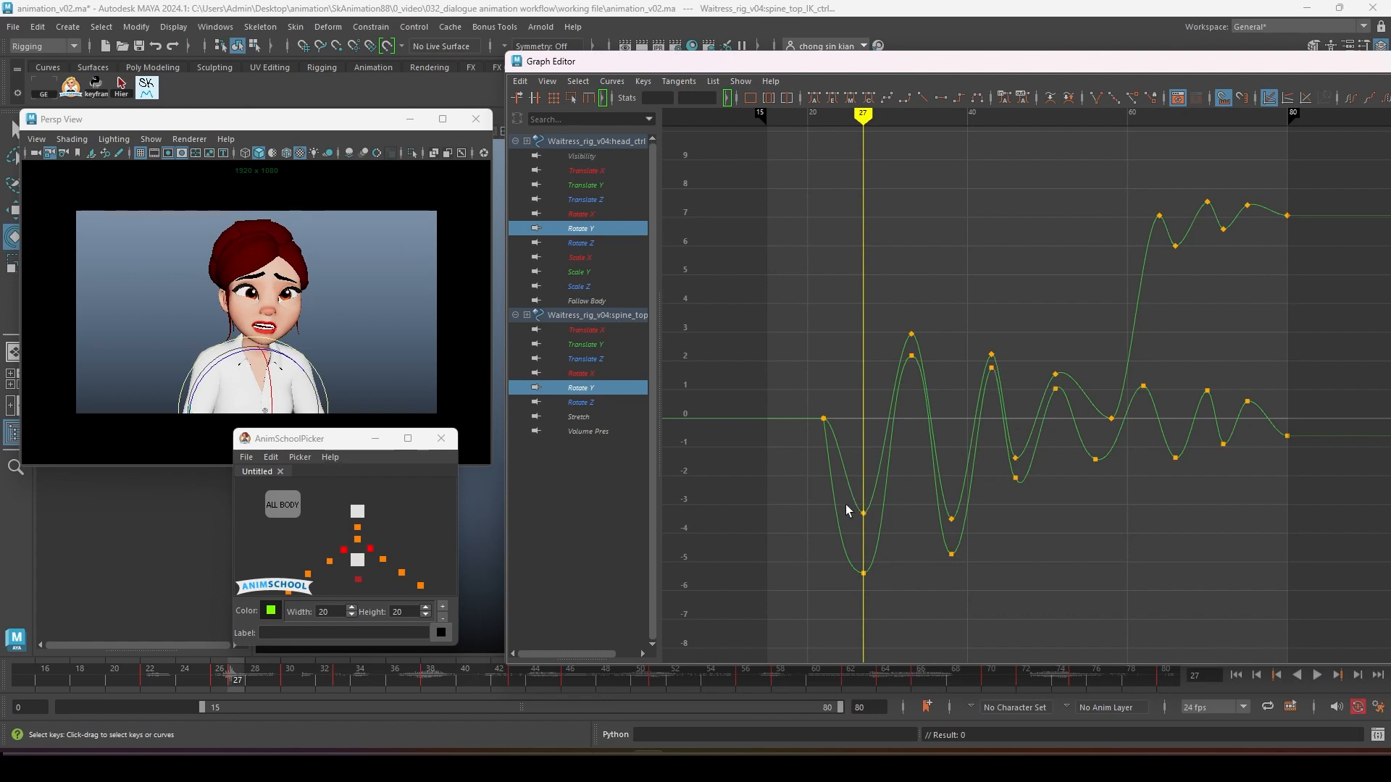
# Step: Select the top spine's Rotate Y keys from frame 27 to 51 and offset them two frames later
pyautogui.moveTo(889, 533); pyautogui.dragTo(967, 532)
pyautogui.keyDown('shift'); pyautogui.moveTo(1002, 358); pyautogui.dragTo(1003, 358); pyautogui.keyUp('shift')
pyautogui.keyDown('shift'); pyautogui.moveTo(1005, 467); pyautogui.dragTo(1072, 368); pyautogui.keyUp('shift')
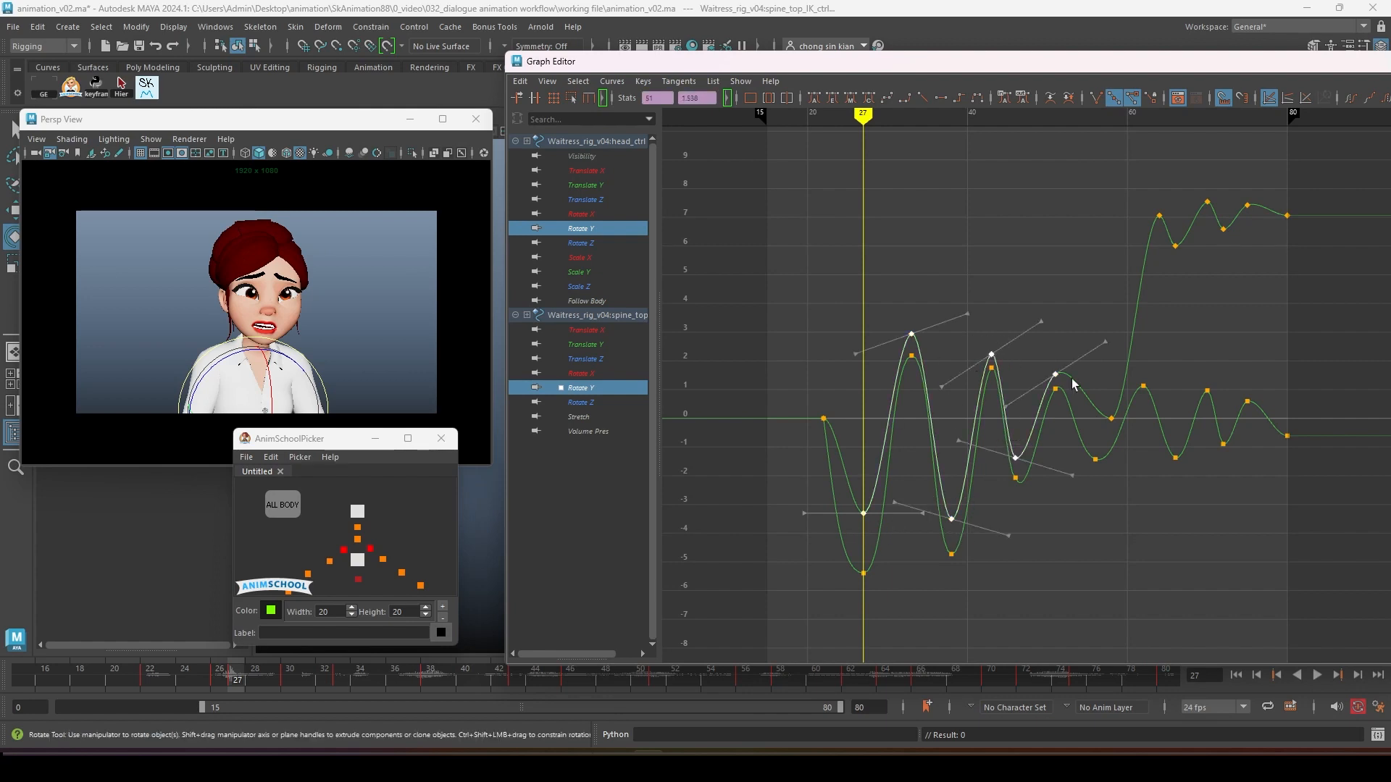
pyautogui.moveTo(1100, 115); pyautogui.dragTo(863, 159)
pyautogui.keyDown('shift'); pyautogui.moveTo(923, 251); pyautogui.dragTo(933, 251, button='middle'); pyautogui.keyUp('shift')
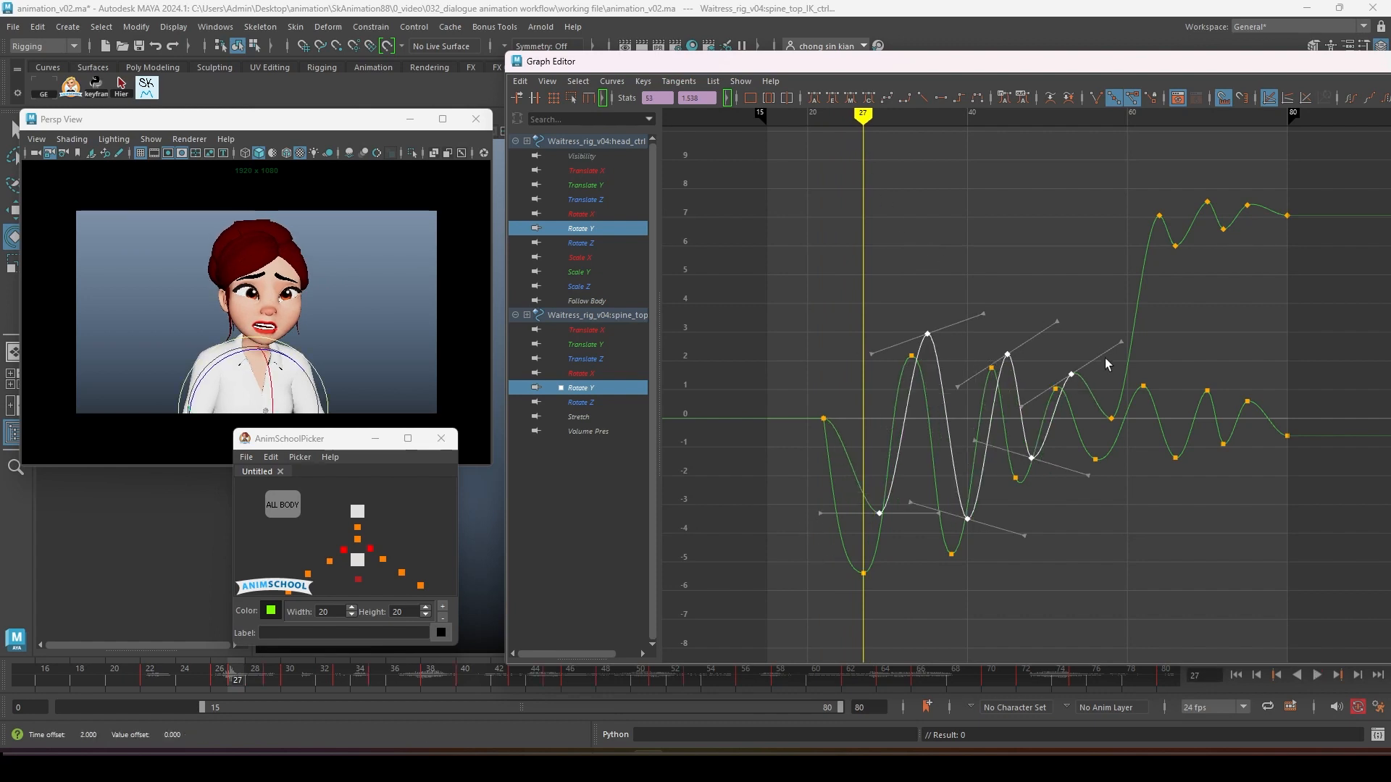
# Step: Select the top spine's Rotate Y keys from frame 66 to 80 and offset them one frame later
pyautogui.moveTo(1079, 114); pyautogui.dragTo(1175, 116)
pyautogui.moveTo(1167, 184); pyautogui.dragTo(1217, 229)
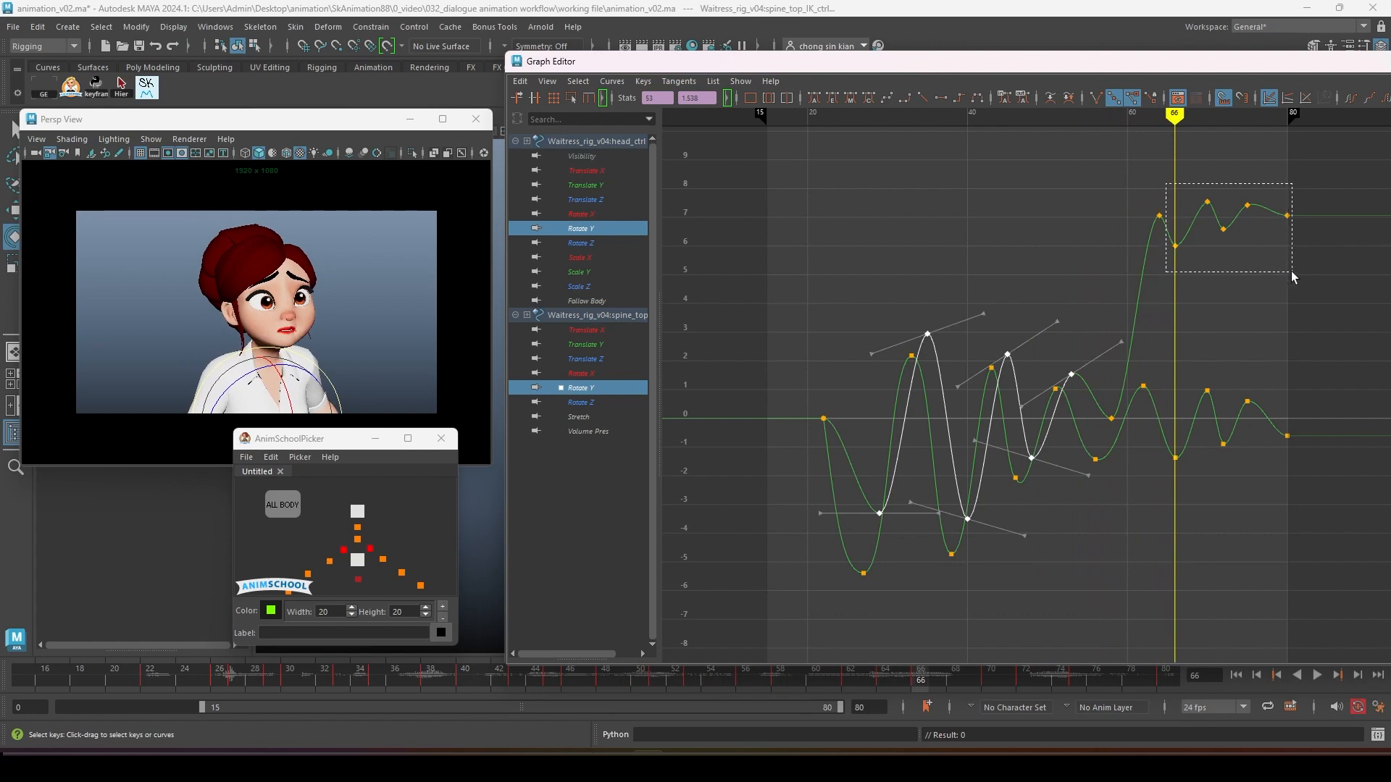
pyautogui.moveTo(1293, 276); pyautogui.dragTo(1293, 275)
pyautogui.keyDown('shift'); pyautogui.moveTo(1249, 255); pyautogui.dragTo(1252, 255, button='middle'); pyautogui.keyUp('shift')
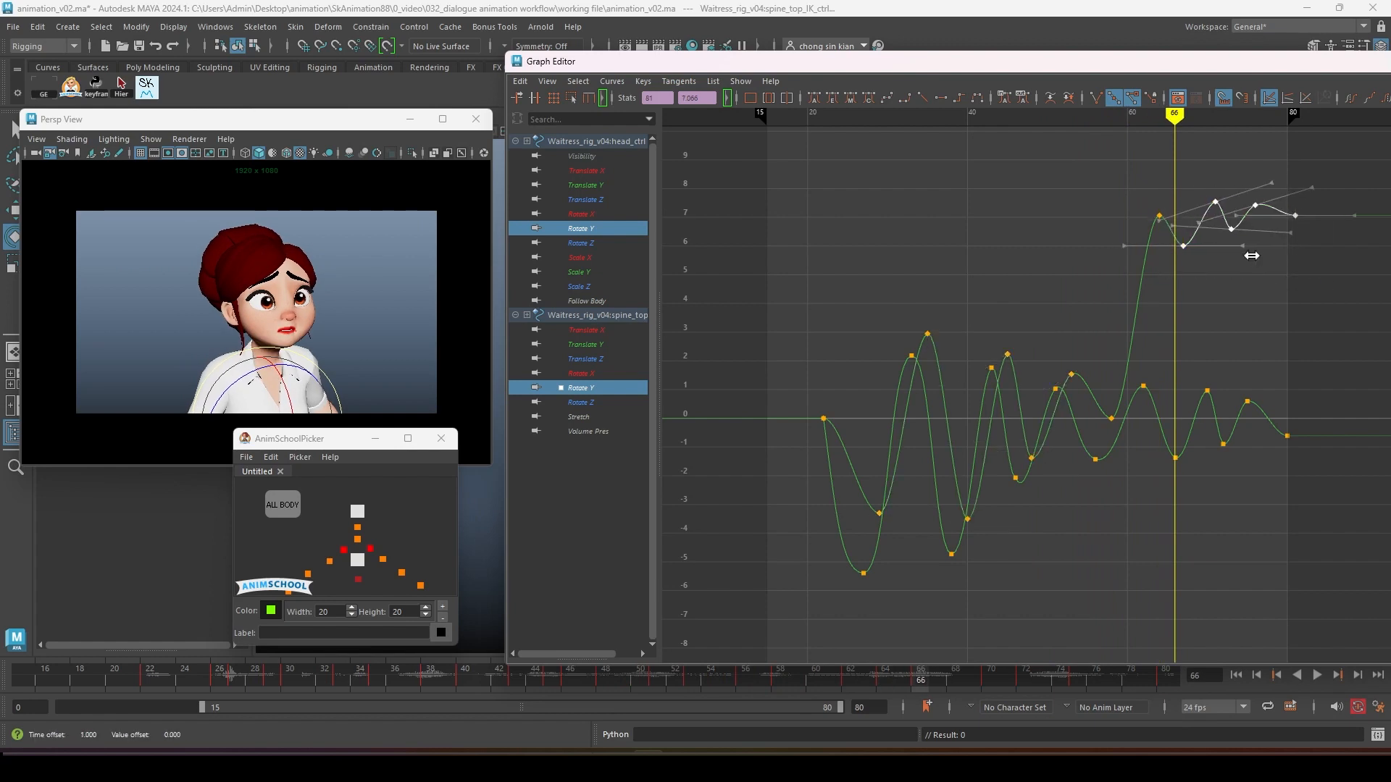
# Step: Isolate the top spine's Rotate Y curve and reduce its swings to about 1.7, -1.7, 0.9, -0.8 and 0.7 at frames 35, 40, 45, 48 and 53
pyautogui.hotkey('alt', 'v')
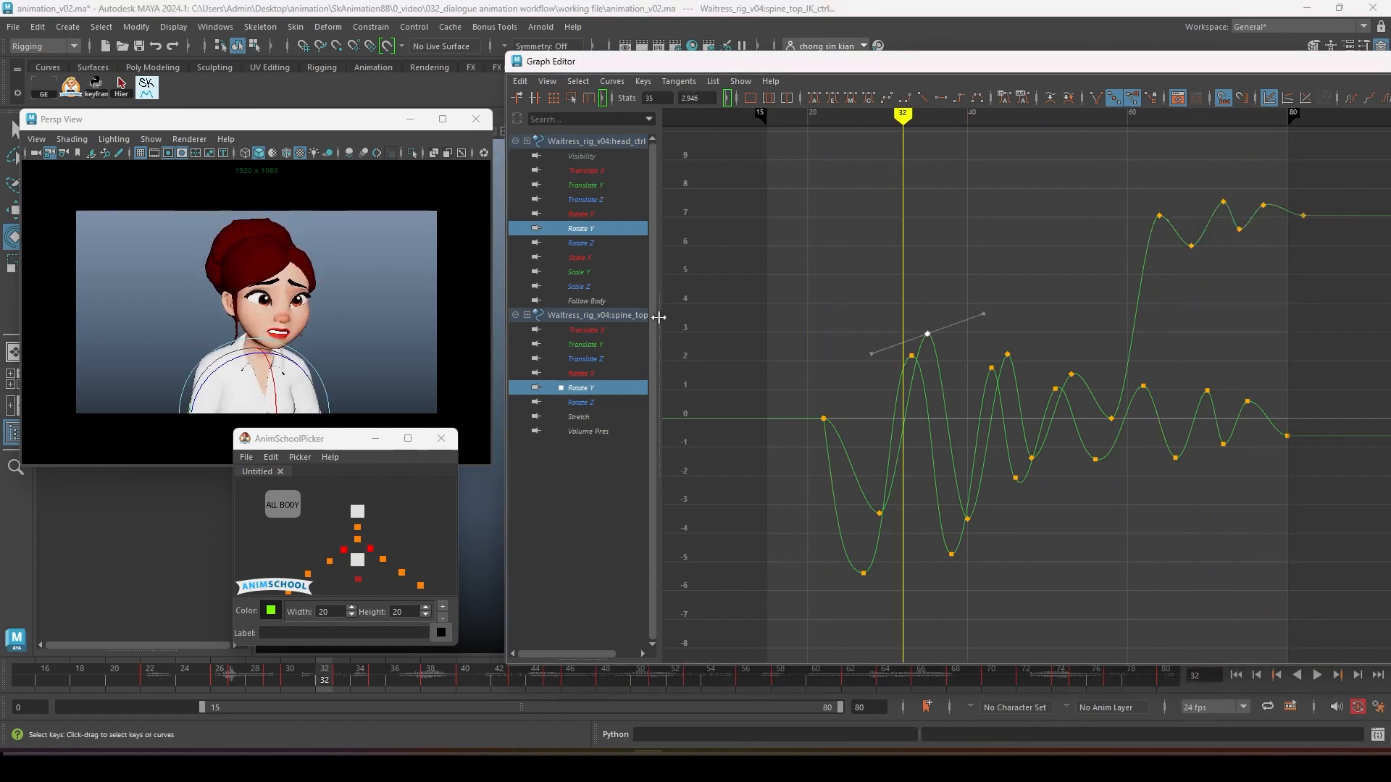
pyautogui.click(580, 390)
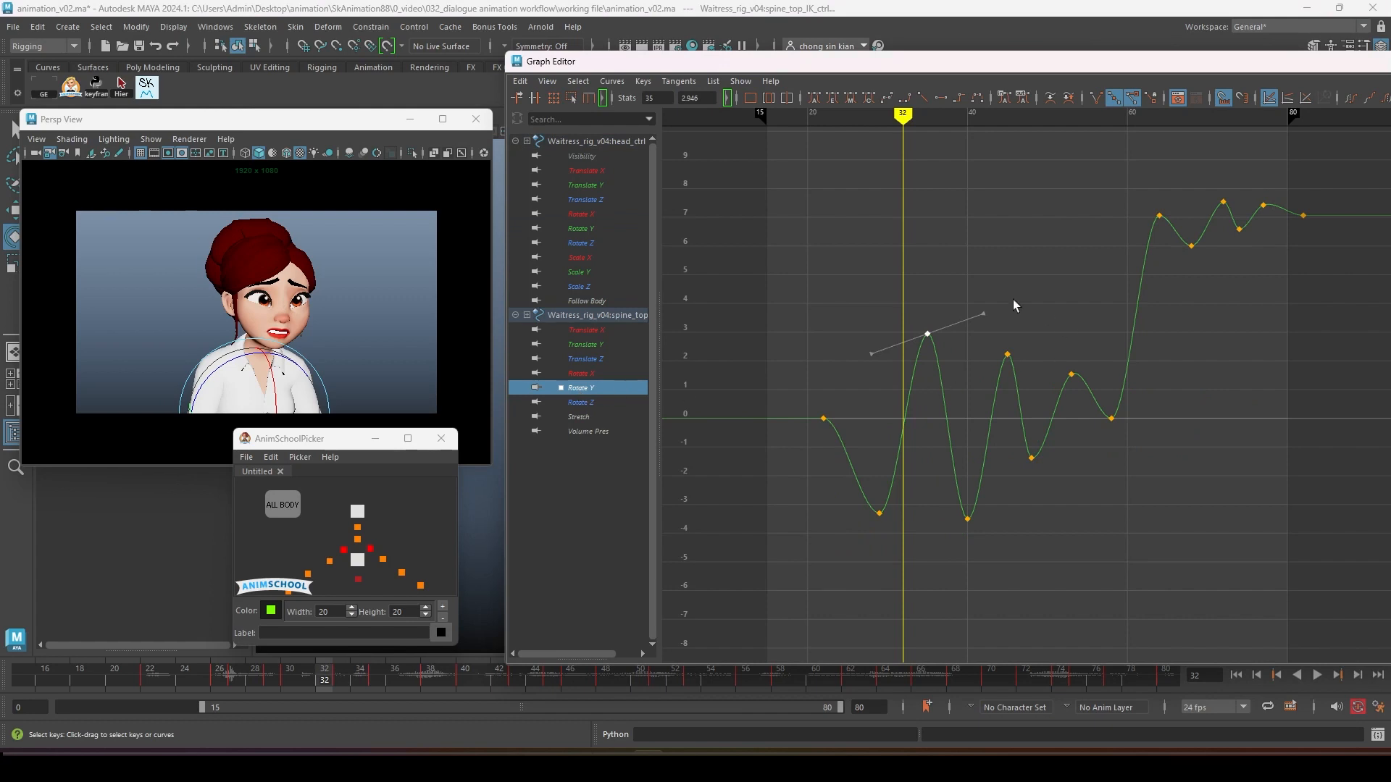
pyautogui.moveTo(928, 338); pyautogui.dragTo(927, 376)
pyautogui.click(967, 516)
pyautogui.moveTo(975, 518); pyautogui.dragTo(982, 486)
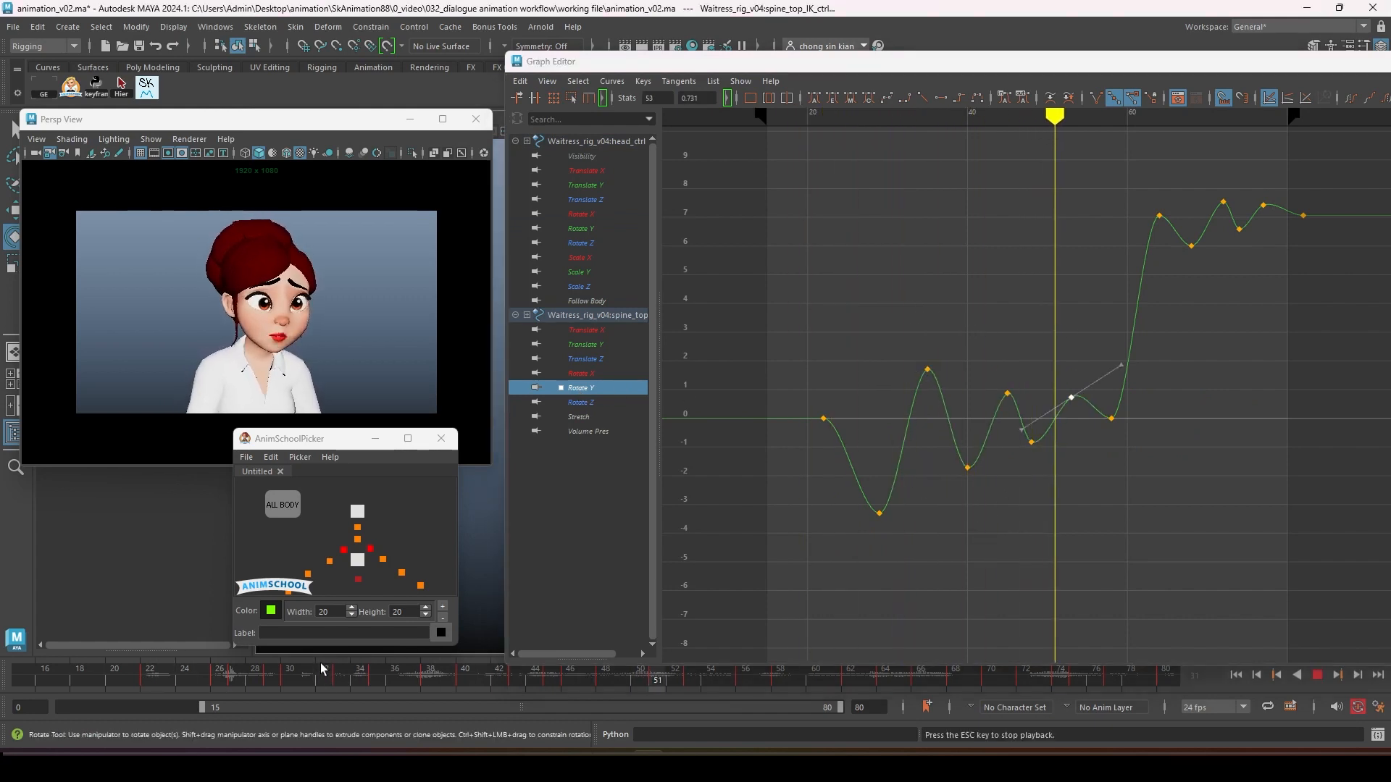
# Step: Play the animation repeatedly to review the softened chest shake, including in the enlarged camera view, and restore that view to its smaller size
pyautogui.click(184, 679)
pyautogui.hotkey('alt', 'v')
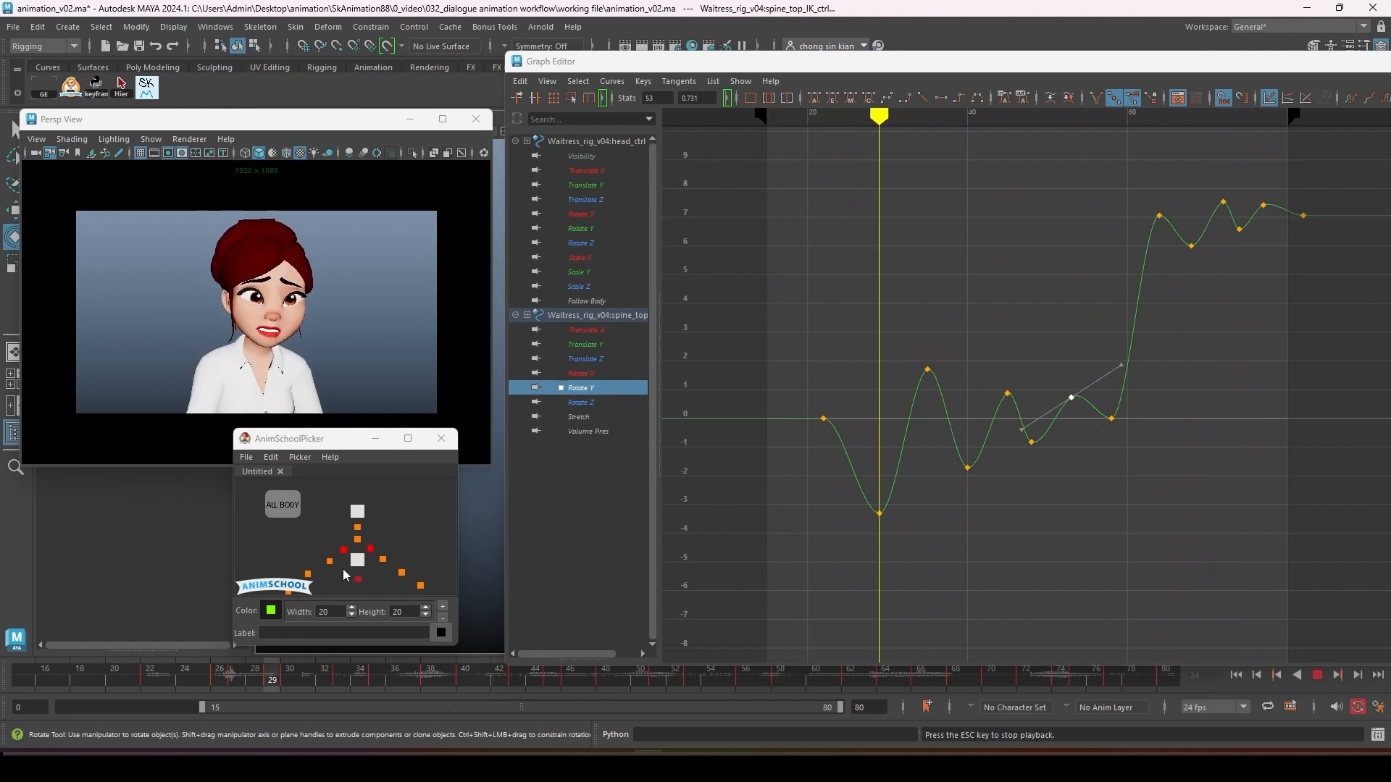
pyautogui.click(357, 560)
pyautogui.press('q')
pyautogui.hotkey('alt', 'v')
pyautogui.press('e')
pyautogui.hotkey('alt', 'v')
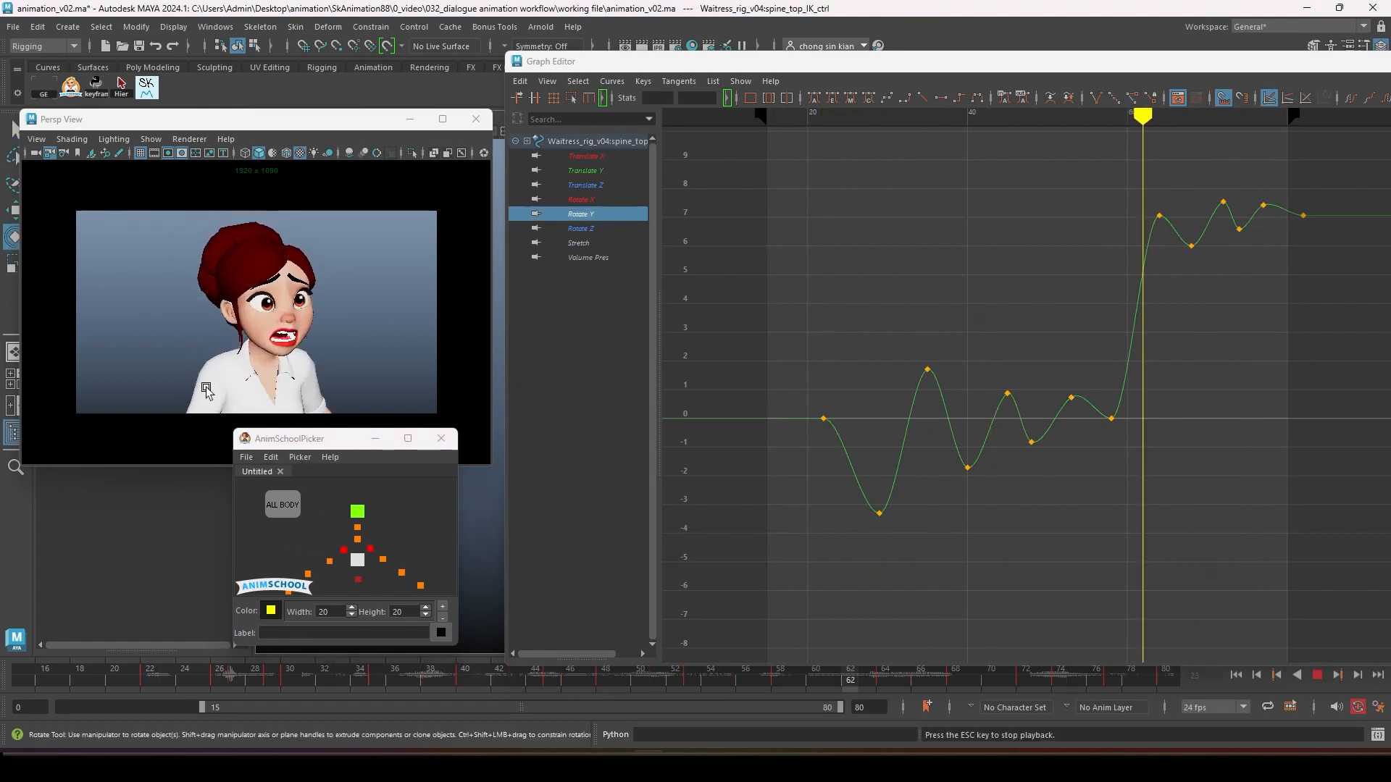
pyautogui.click(232, 400)
pyautogui.click(216, 679)
pyautogui.hotkey('alt', 'v')
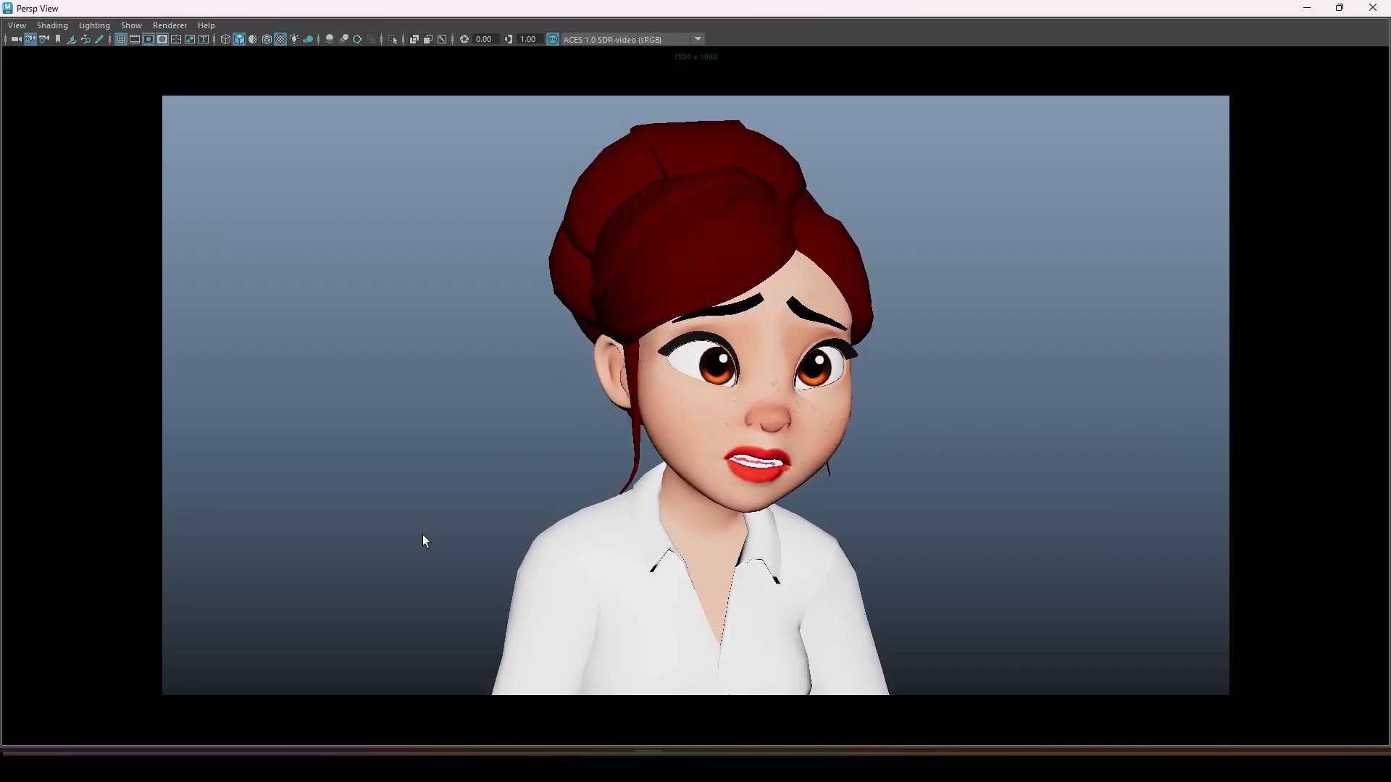
pyautogui.moveTo(688, 9); pyautogui.dragTo(268, 49)
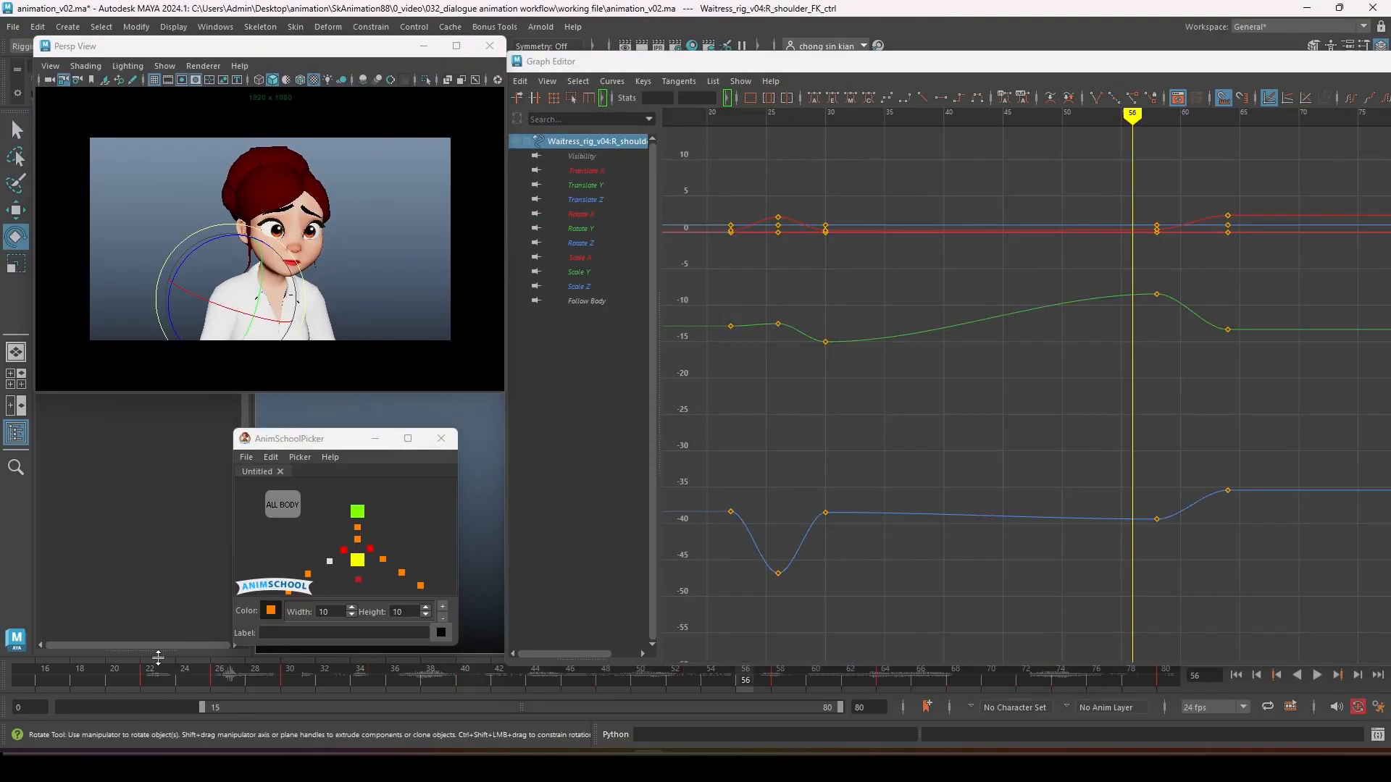
# Step: Select the right clavicle control for rotation and scrub the timeline to inspect the shoulder movement
pyautogui.moveTo(151, 681); pyautogui.dragTo(287, 678)
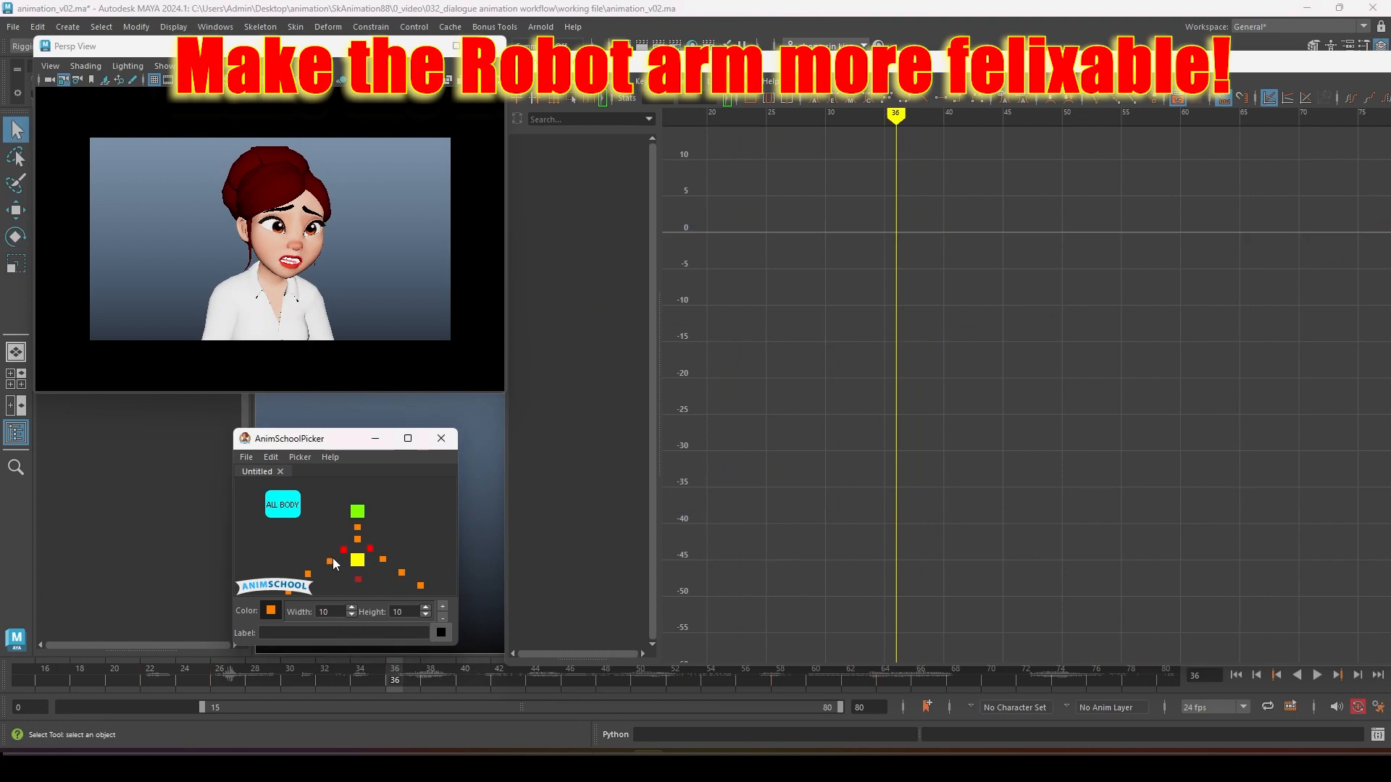
pyautogui.click(344, 550)
pyautogui.press('e')
pyautogui.moveTo(396, 681); pyautogui.dragTo(641, 678)
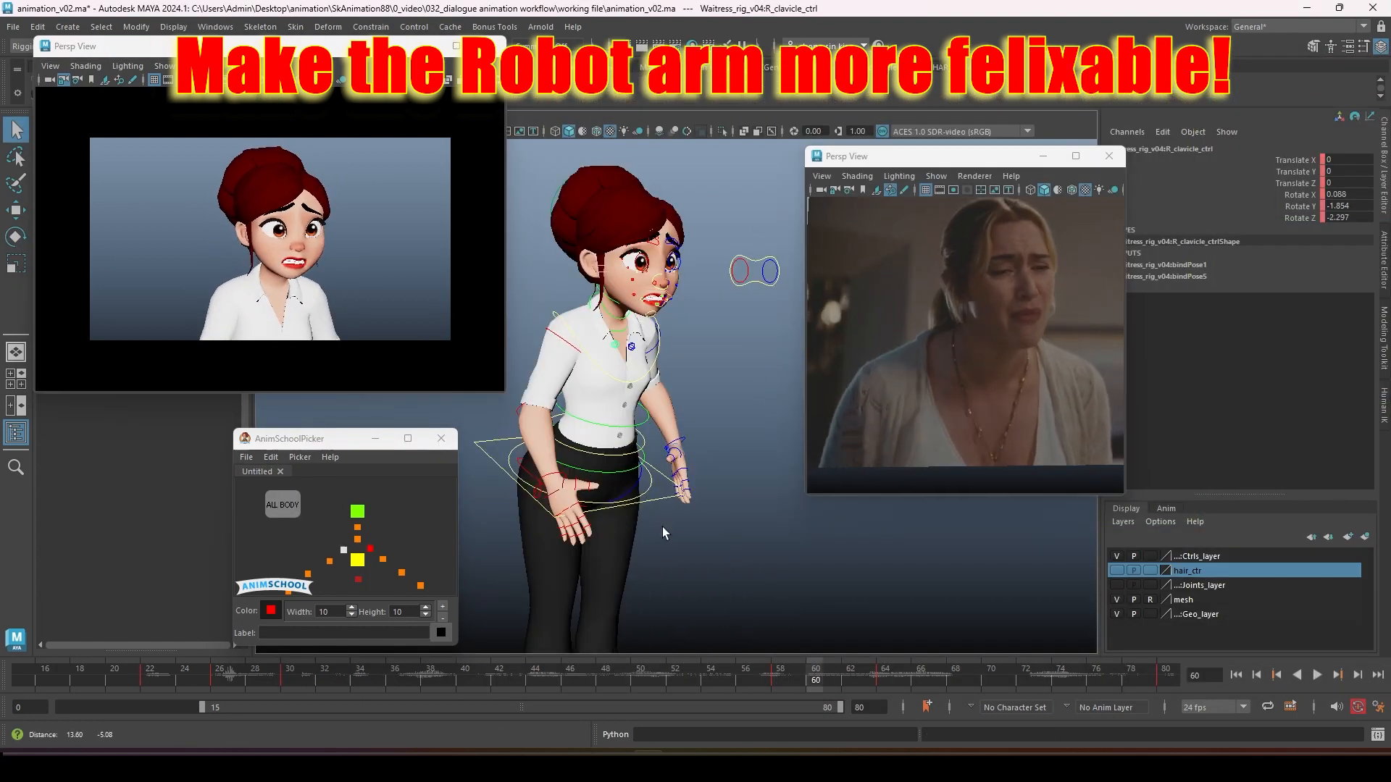
# Step: Select the controls of both arms and scrub the animation with the sound muted to review the arm overlap
pyautogui.moveTo(363, 493); pyautogui.dragTo(441, 562)
pyautogui.moveTo(302, 680); pyautogui.dragTo(372, 685)
pyautogui.click(1336, 707)
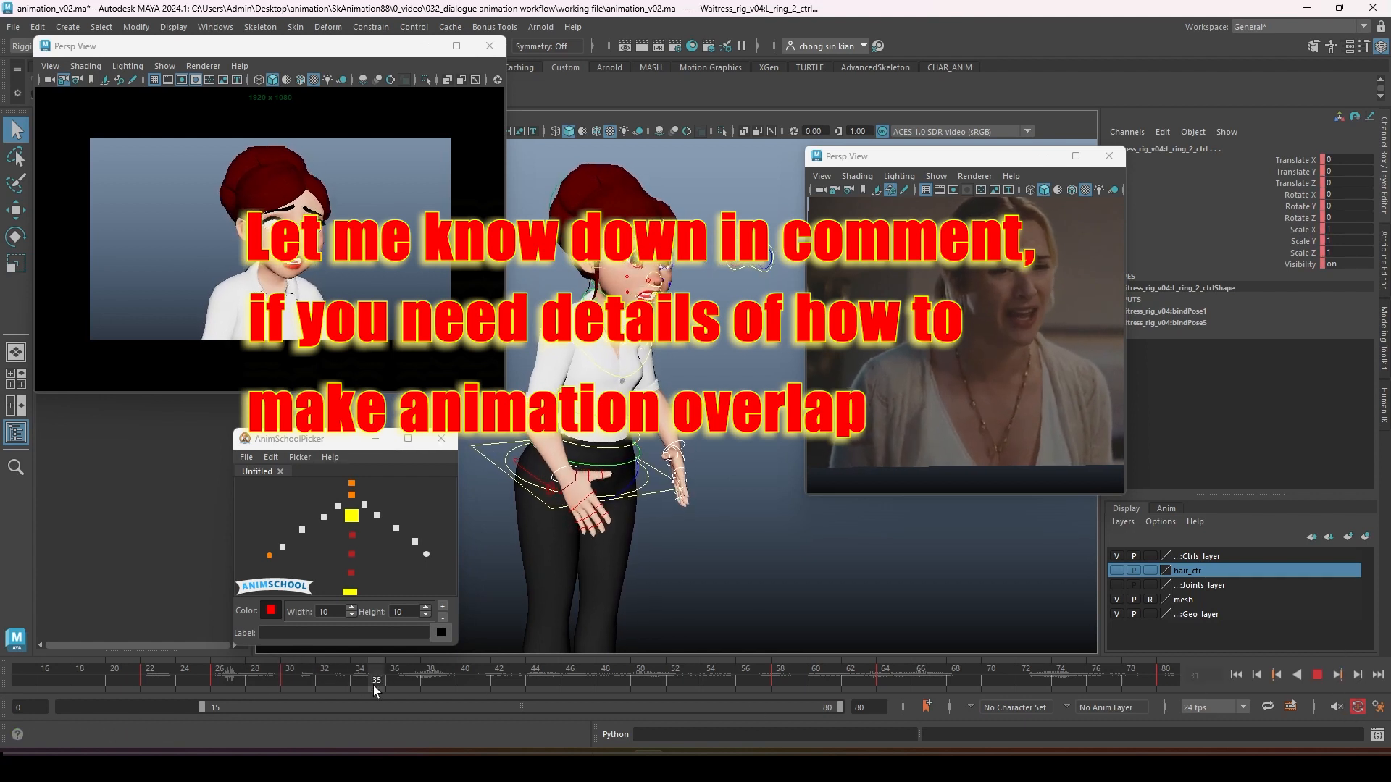
pyautogui.moveTo(281, 681); pyautogui.dragTo(486, 671)
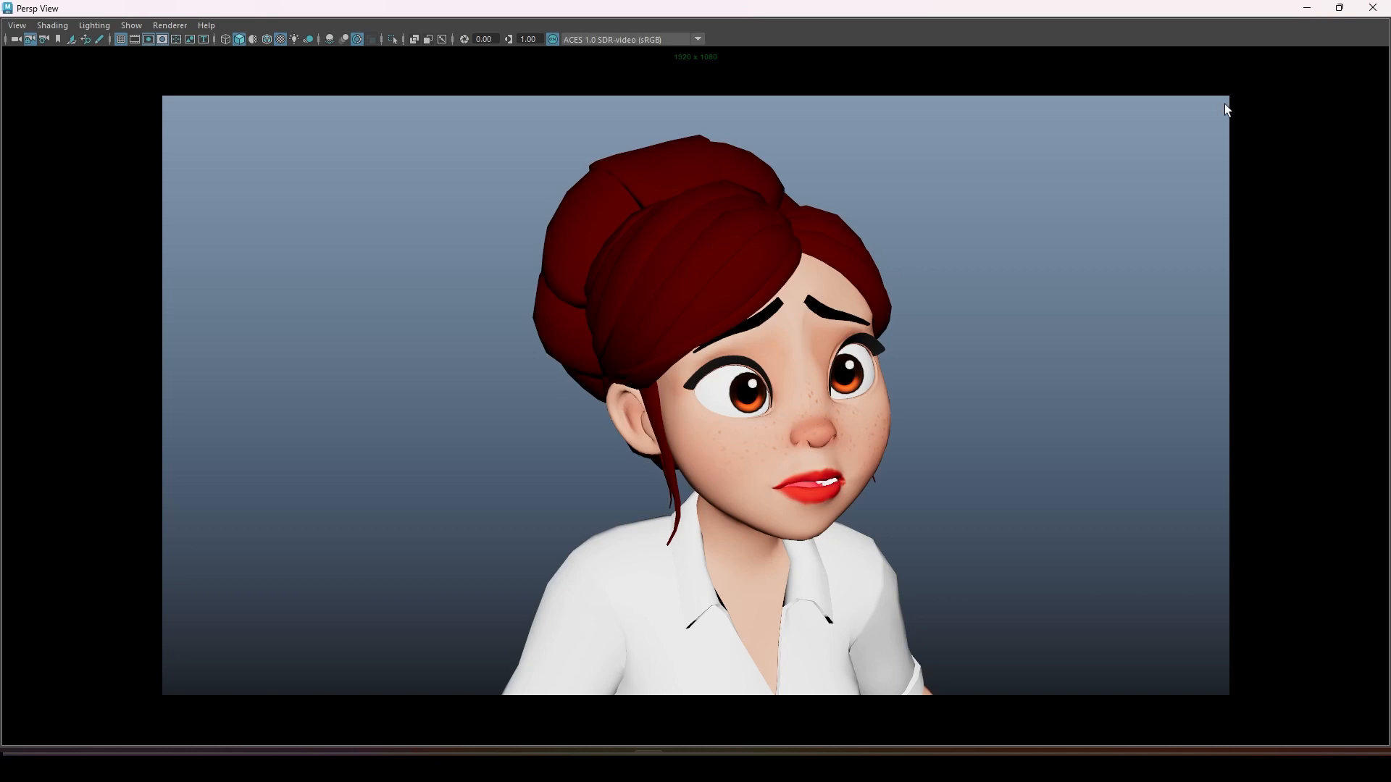
pyautogui.click(1372, 7)
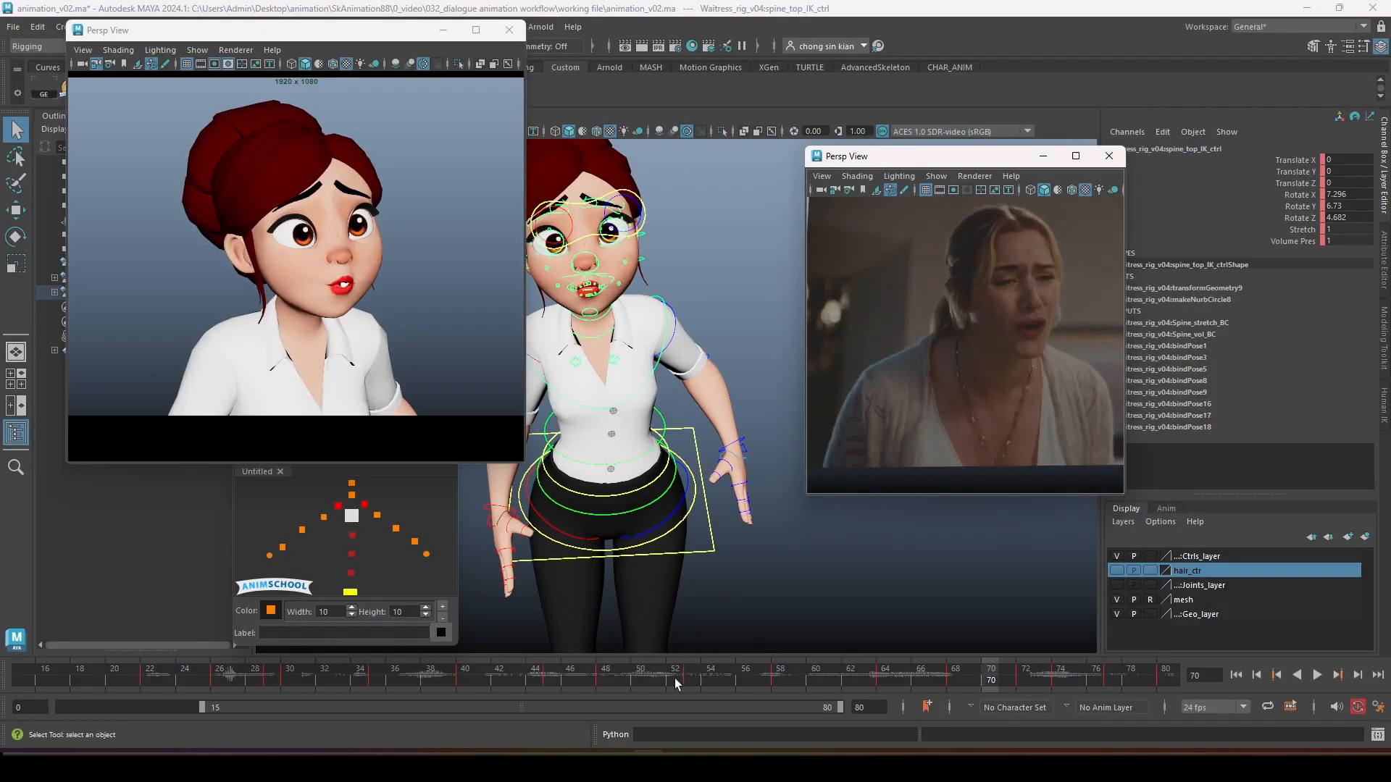
# Step: Scrub to frame 58 and rotate the top spine control backwards to about -6.6 in Rotate X
pyautogui.moveTo(676, 678); pyautogui.dragTo(762, 680)
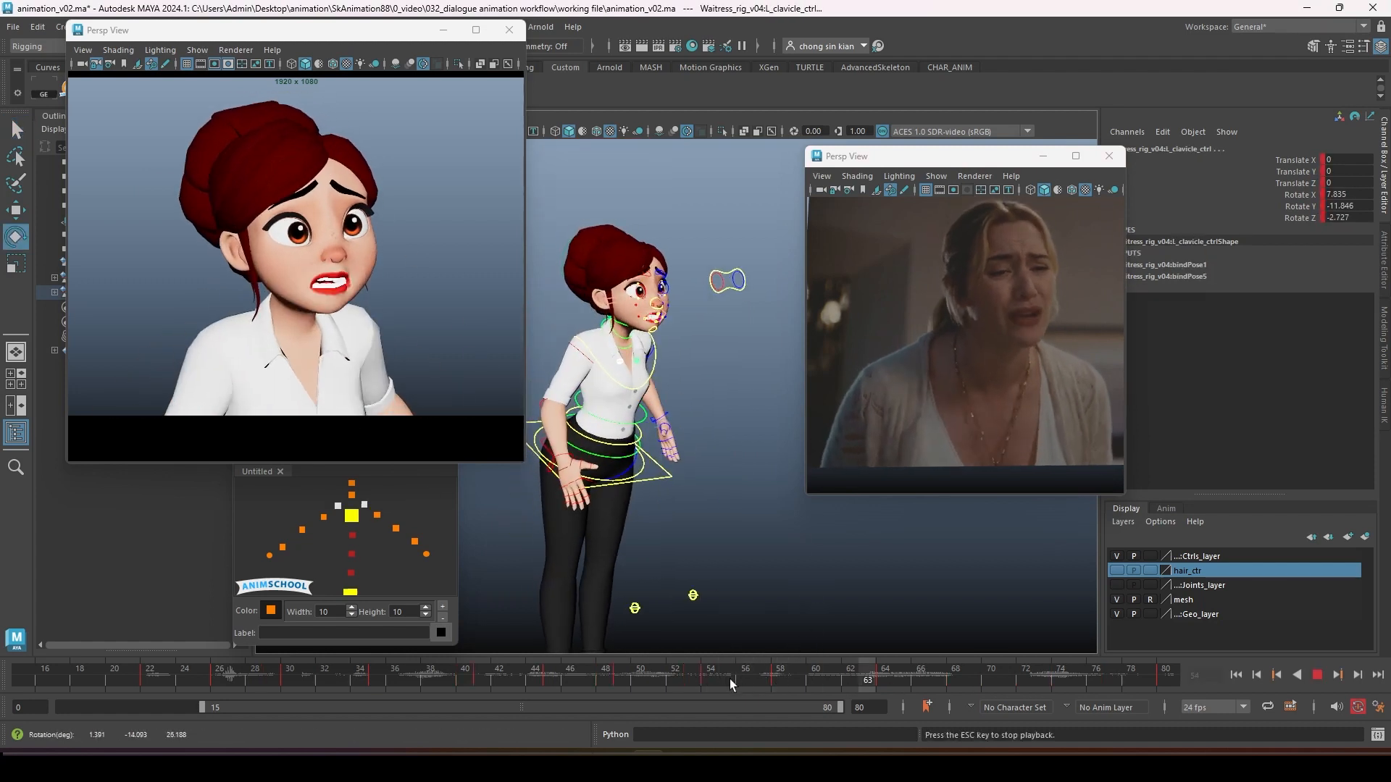
pyautogui.moveTo(729, 679); pyautogui.dragTo(978, 676)
pyautogui.moveTo(978, 677); pyautogui.dragTo(780, 679)
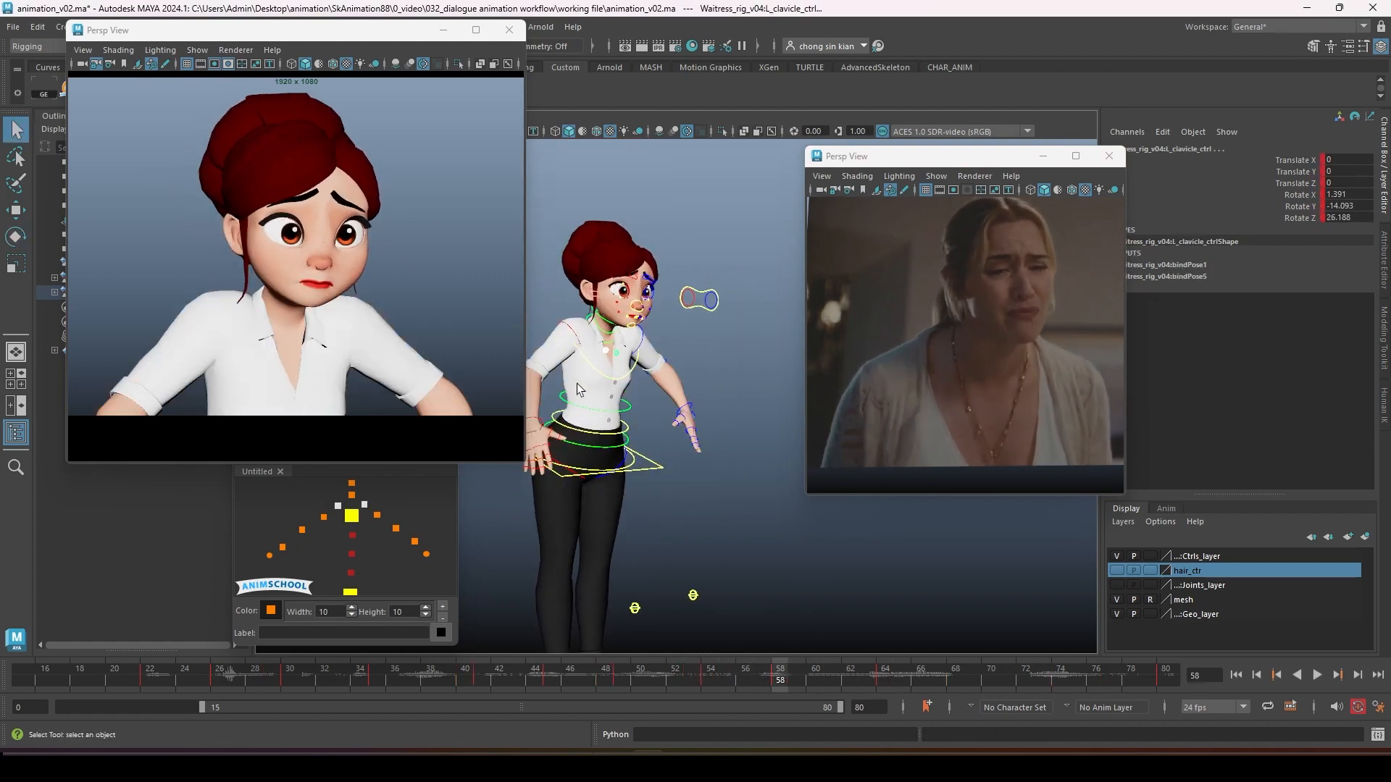
pyautogui.click(576, 378)
pyautogui.press('e')
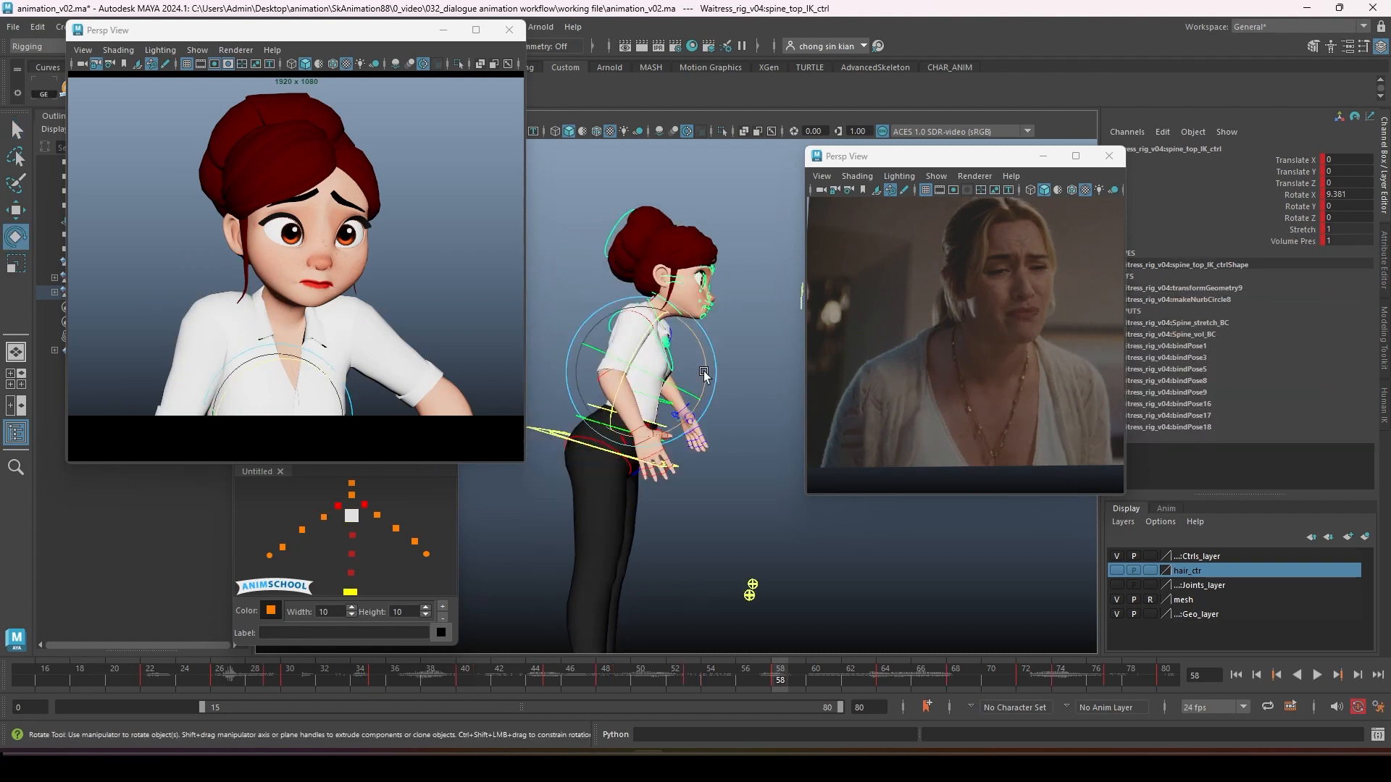
pyautogui.click(538, 432)
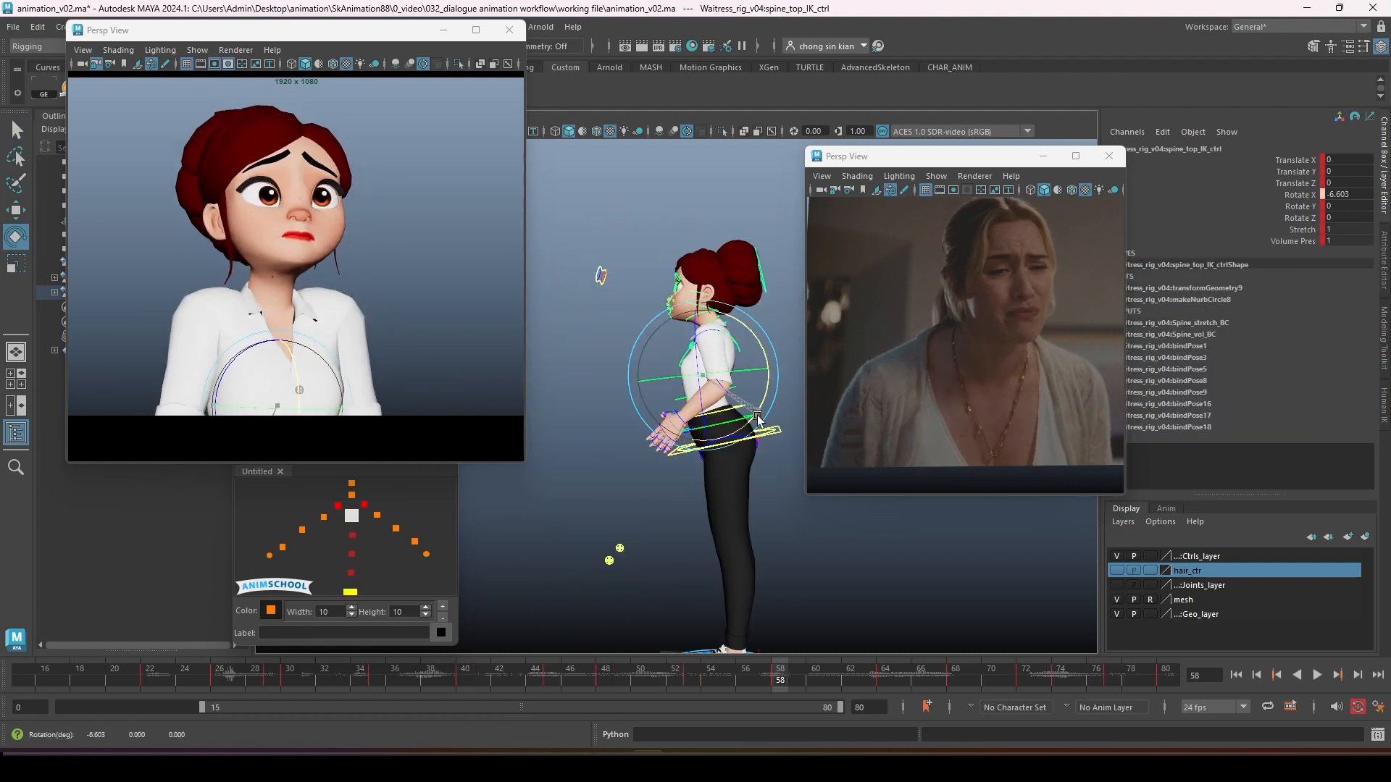
pyautogui.moveTo(774, 366); pyautogui.dragTo(778, 407)
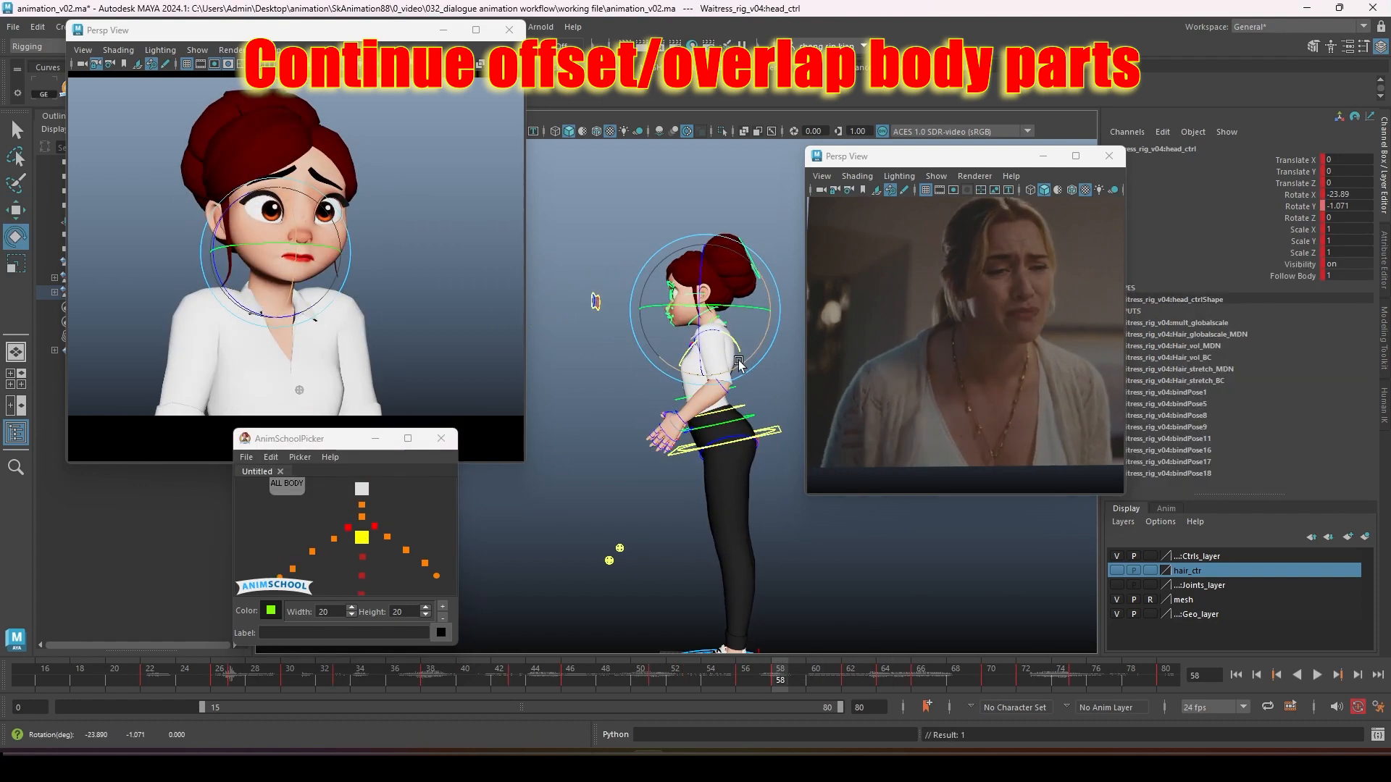
# Step: Play and scrub the shot from about frame 52 to 58 to check the reworked head and spine poses
pyautogui.hotkey('alt', 'v')
pyautogui.moveTo(668, 681); pyautogui.dragTo(785, 668)
pyautogui.rightClick(1231, 196)
pyautogui.click(1265, 326)
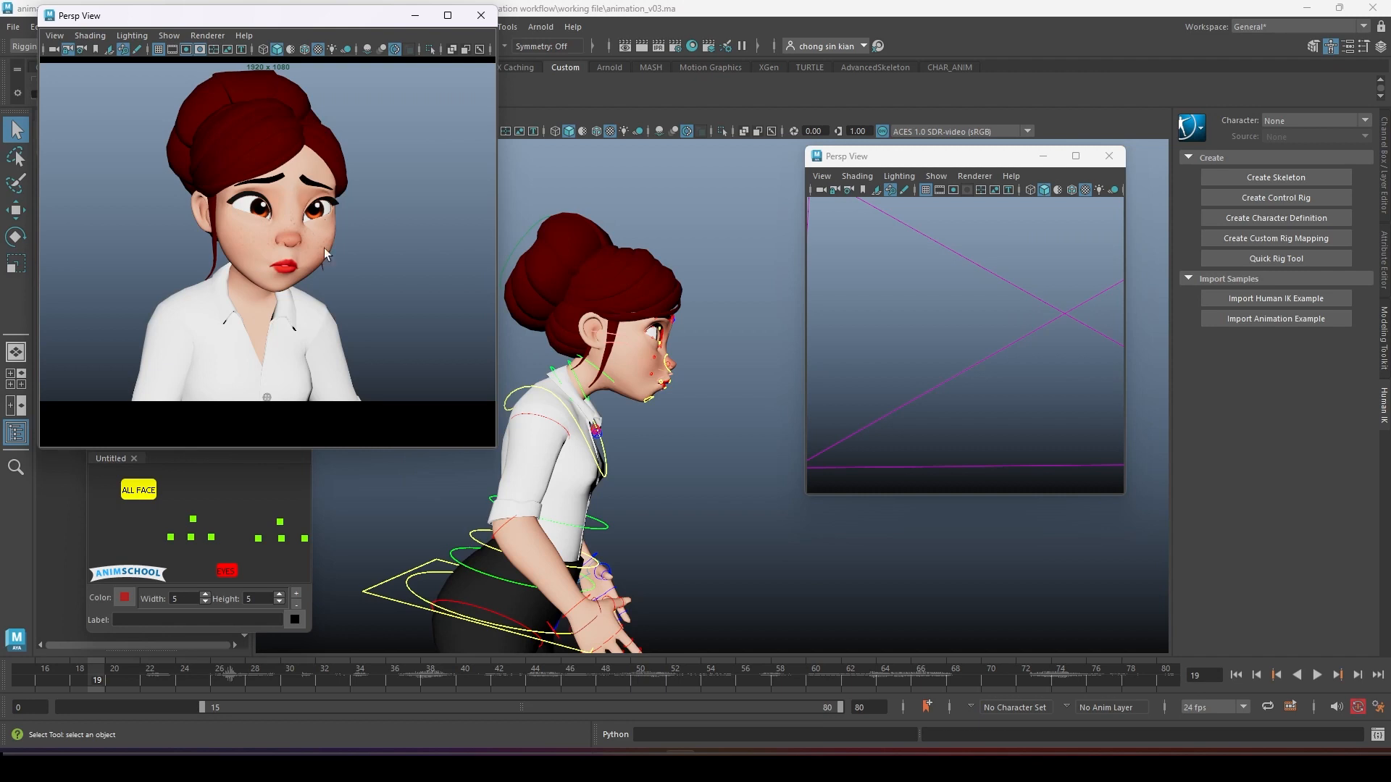
# Step: Play the animation and scrub from frame 30 to 58 to compare the overlapping body motion with the video reference
pyautogui.hotkey('alt', 'v')
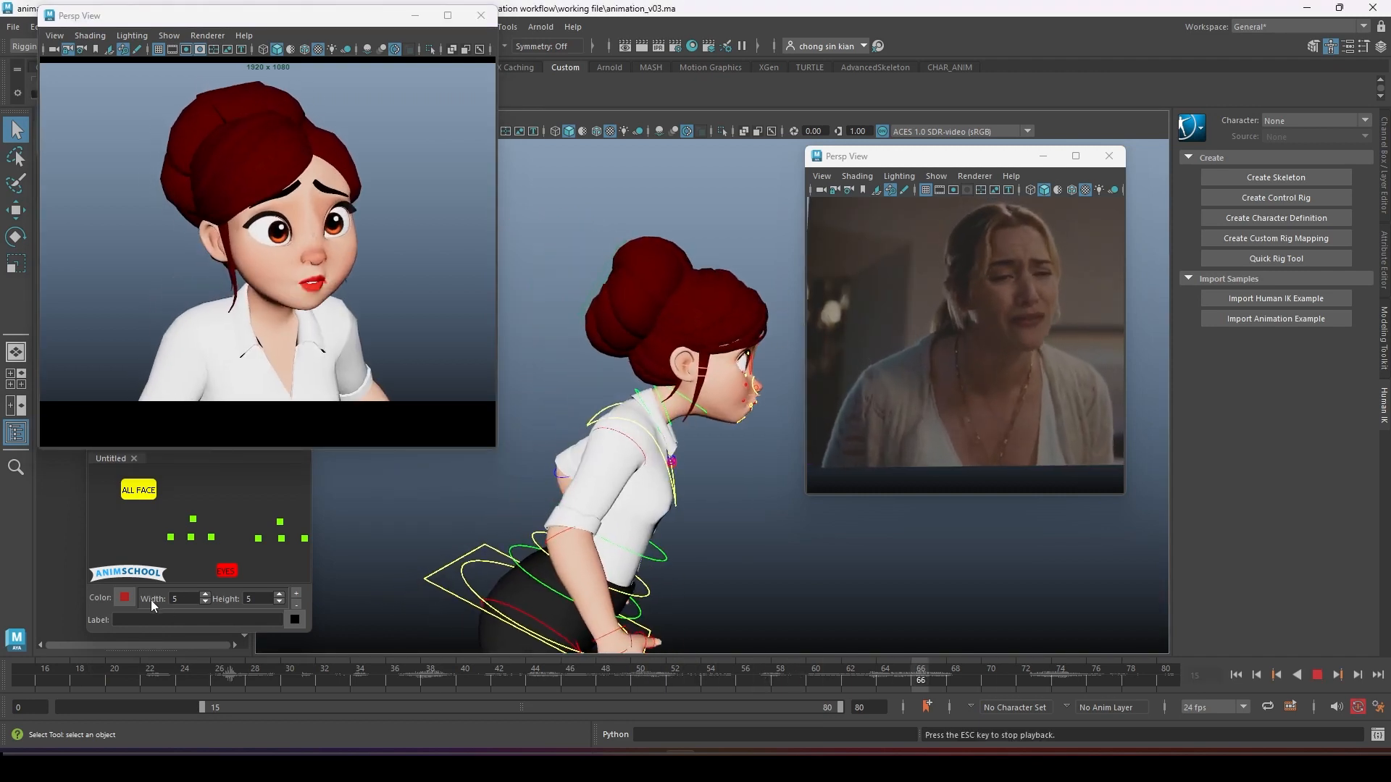
pyautogui.press('Escape')
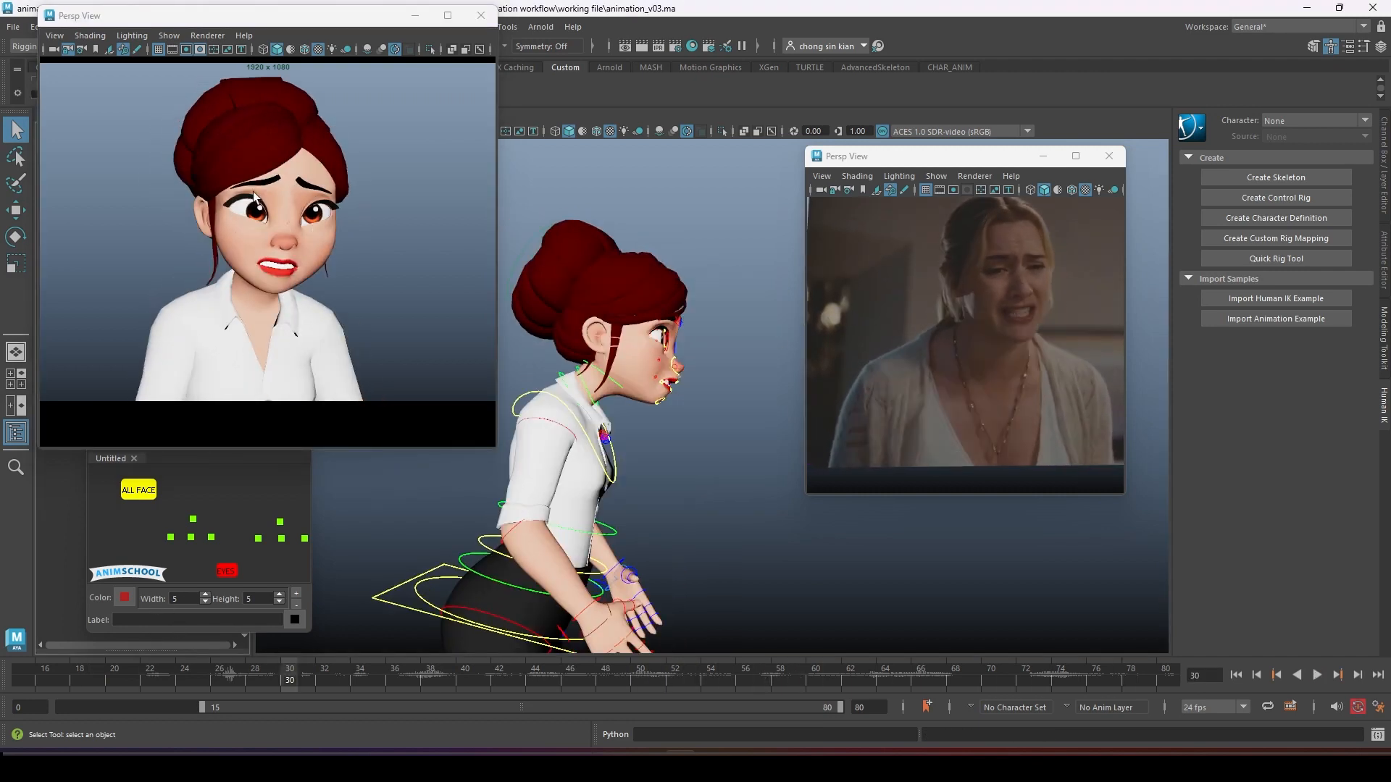
pyautogui.moveTo(285, 675); pyautogui.dragTo(778, 682)
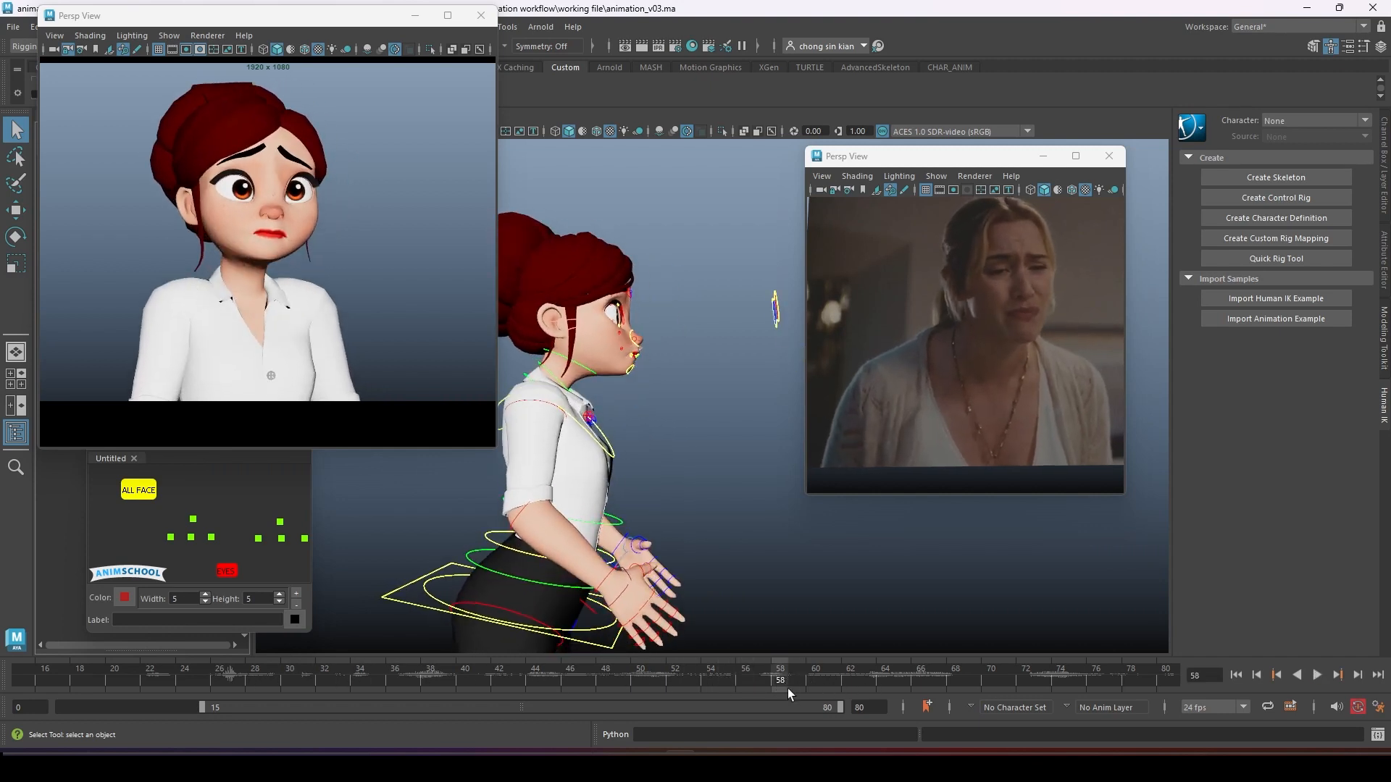
pyautogui.hotkey('alt', 'v')
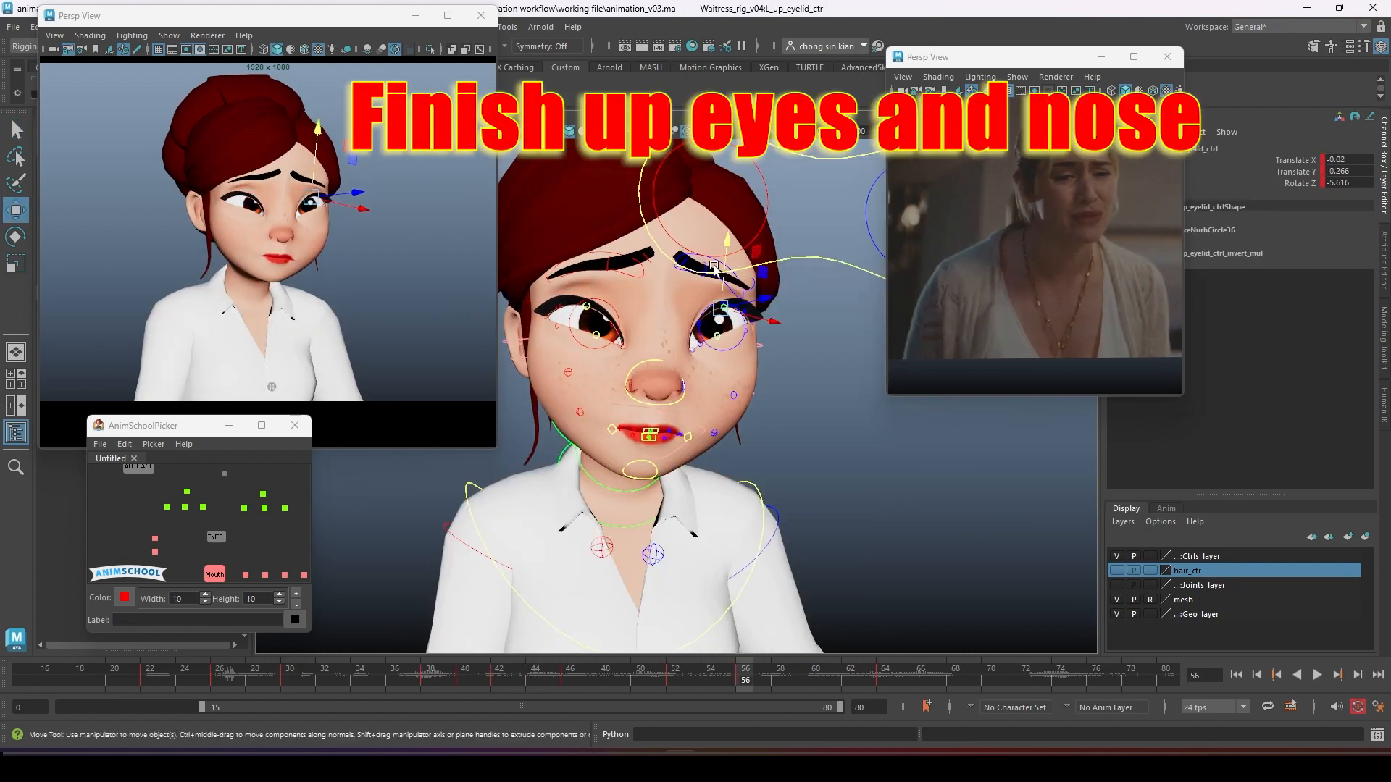
# Step: At frame 56, lower the middle eyebrow controls on both sides, with the left one at about -0.8 in Translate Y
pyautogui.click(684, 259)
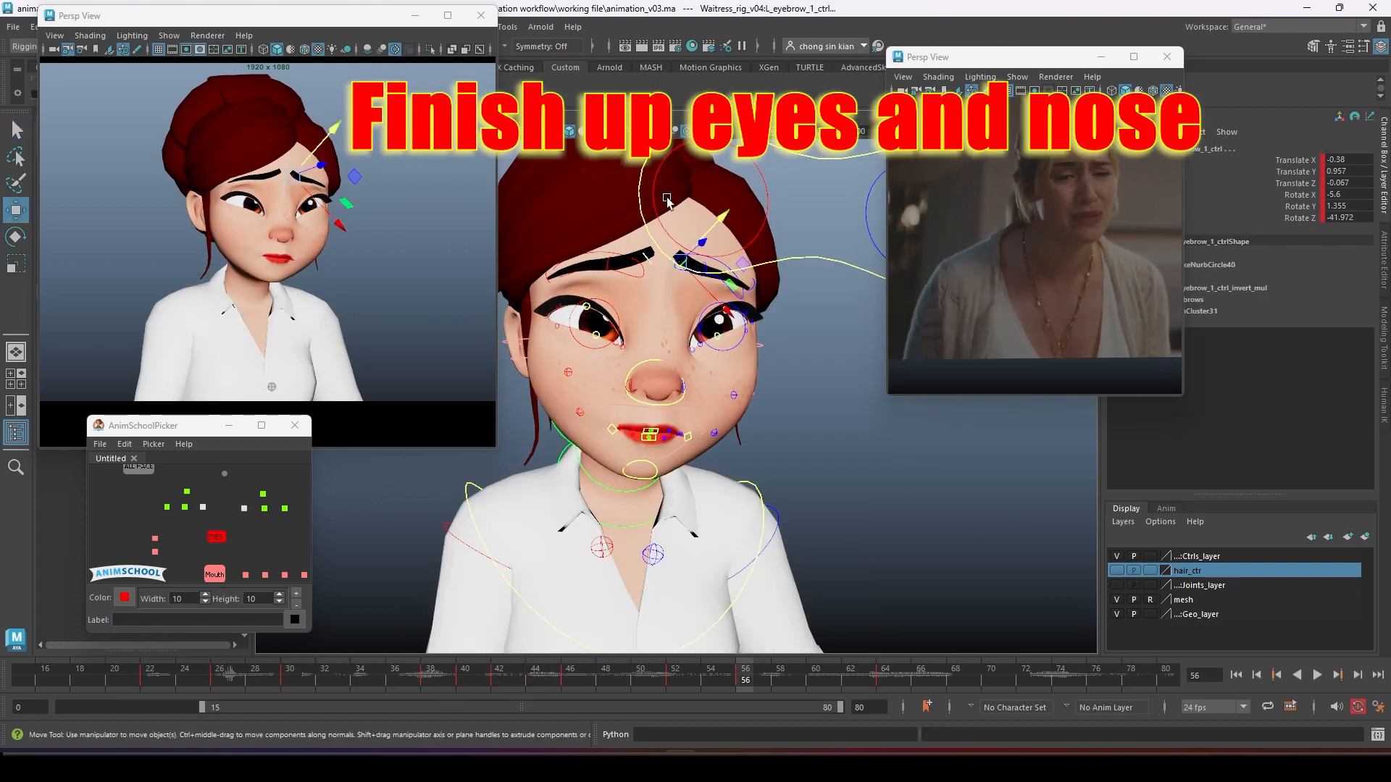
pyautogui.click(607, 267)
pyautogui.moveTo(607, 267); pyautogui.dragTo(607, 277)
pyautogui.click(704, 274)
pyautogui.moveTo(704, 274); pyautogui.dragTo(704, 281)
pyautogui.press('q')
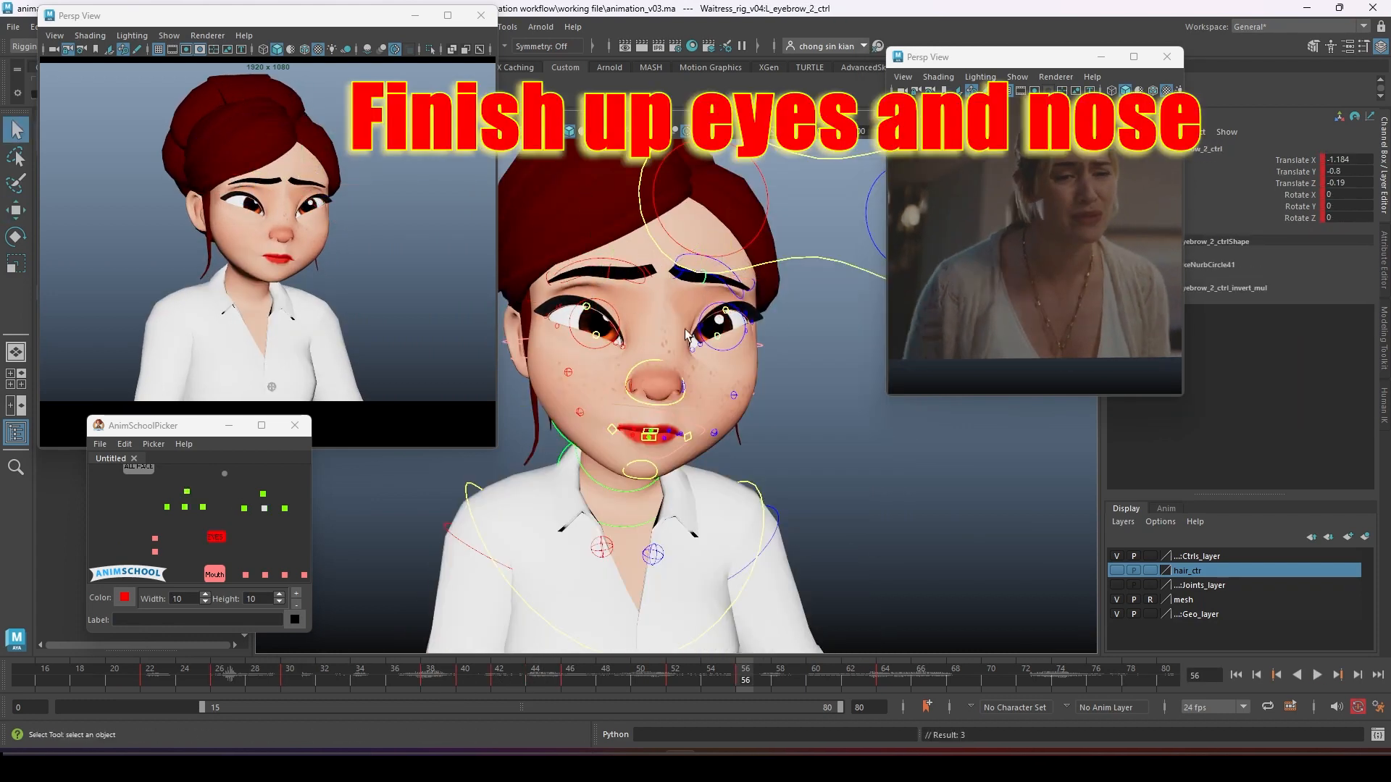
# Step: Scrub from frame 56 to about frame 68 and select the right and left eyebrow controls for posing
pyautogui.moveTo(744, 681); pyautogui.dragTo(952, 659)
pyautogui.click(607, 276)
pyautogui.press('w')
pyautogui.click(688, 264)
pyautogui.press('q')
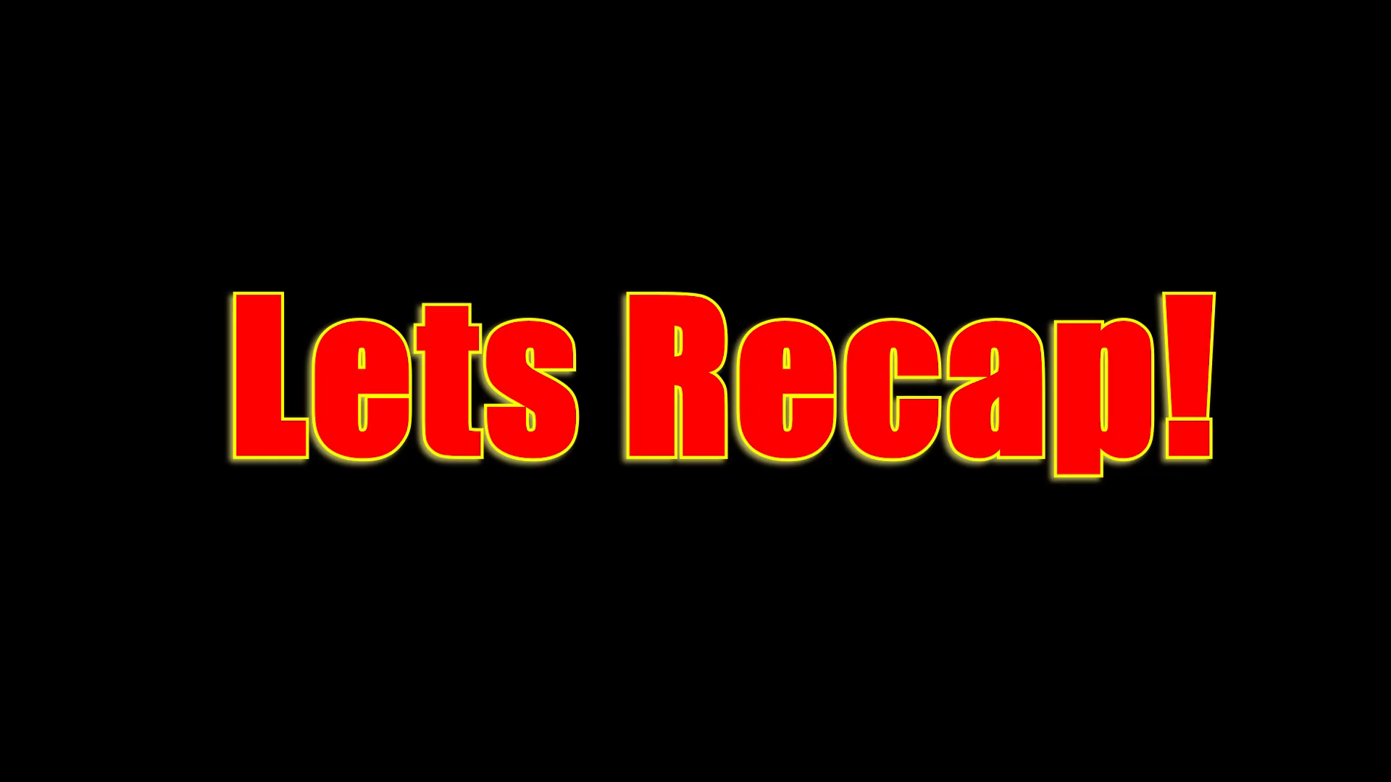